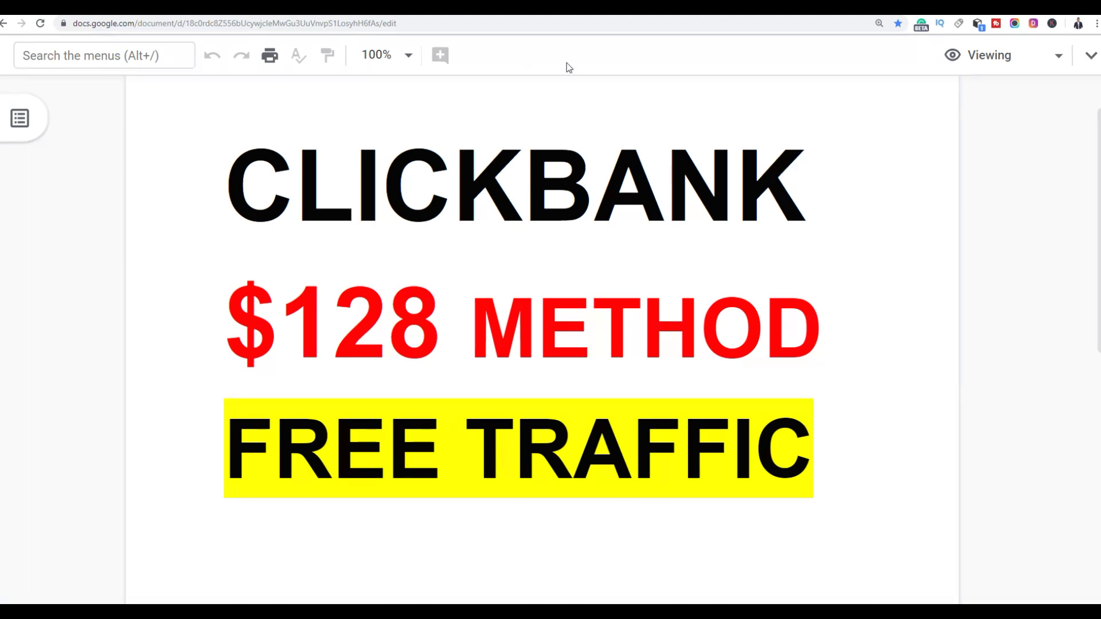
Step: Switch from the Google Docs title page to the already-open ClickBank tab
left_click(576, 17)
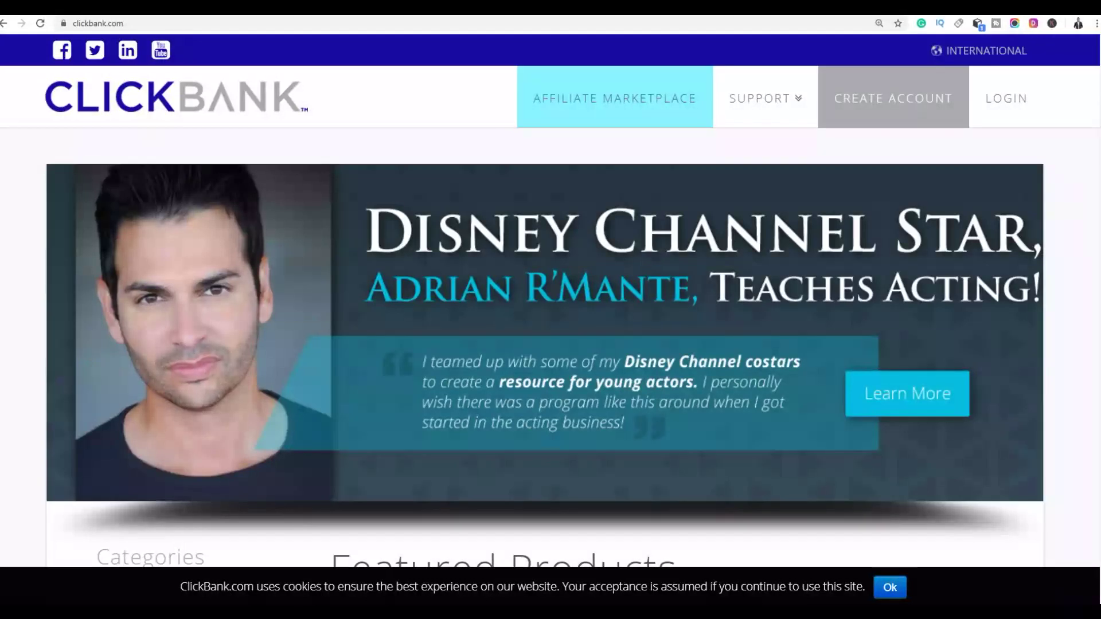
Step: Search the ClickBank Affiliate Marketplace for 'lottery', returning 31 matching products
left_click(652, 101)
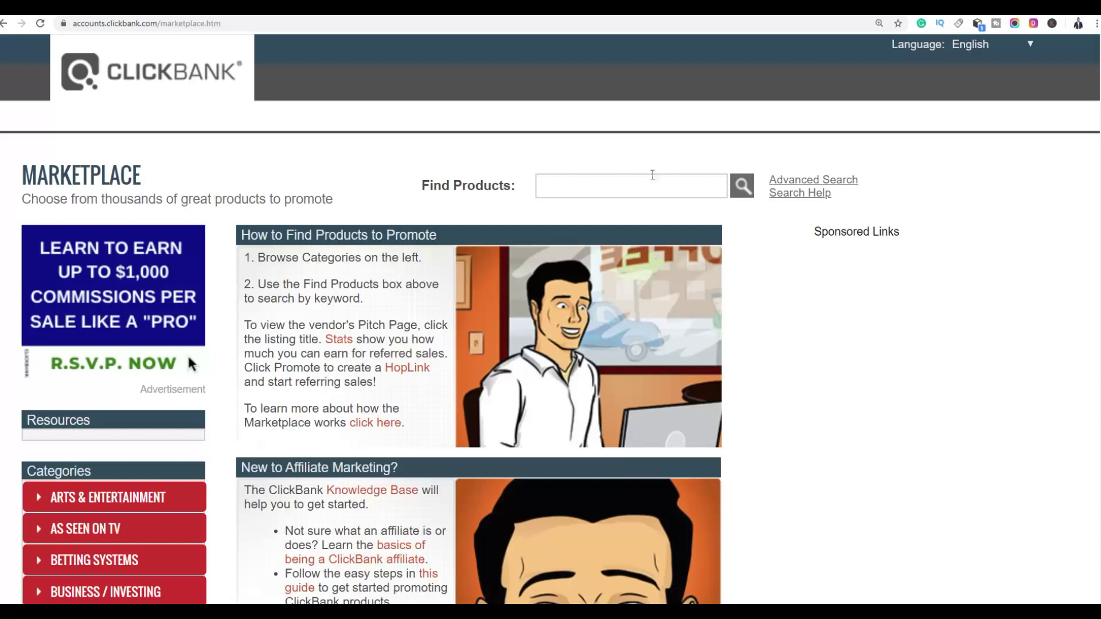
scroll(683, 155, "down", 2)
scroll(626, 107, "up", 2)
left_click(617, 183)
type("lot")
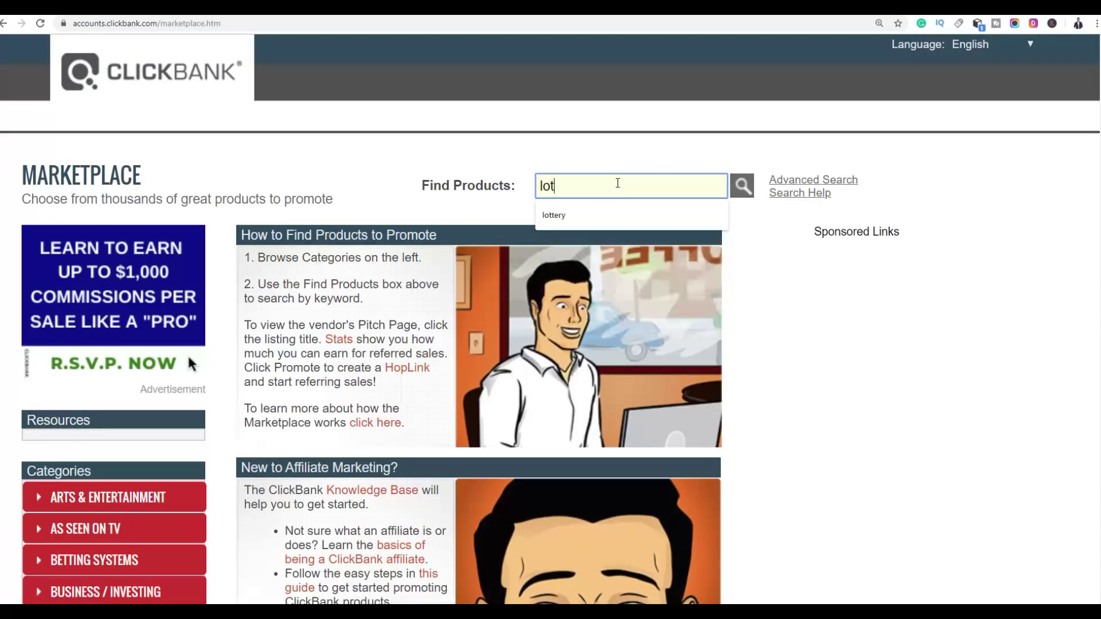
type("tery")
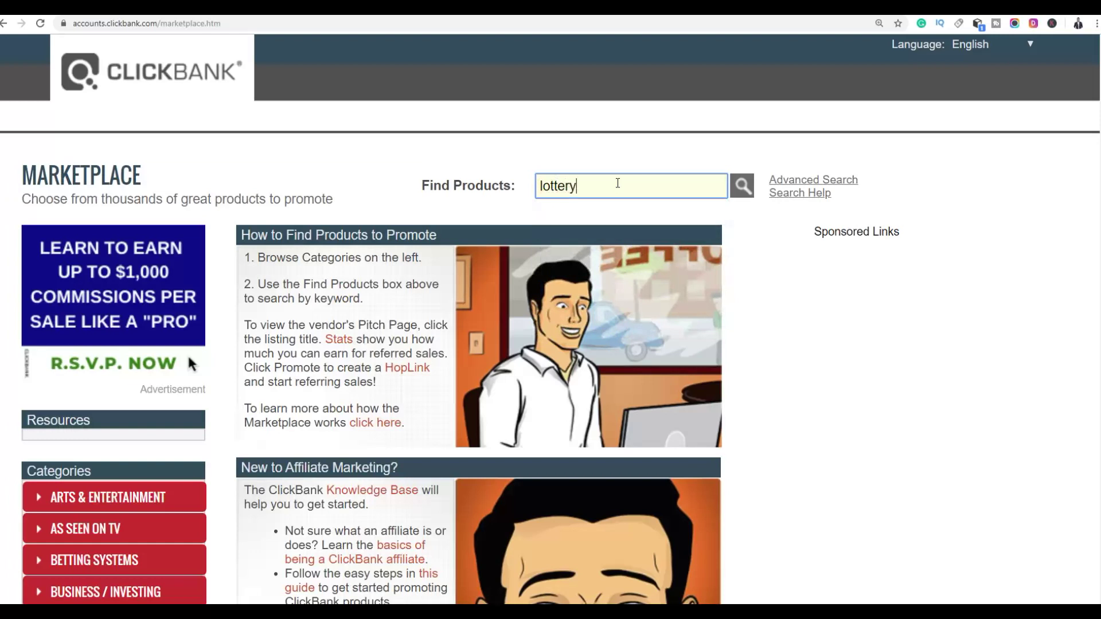
key("Return")
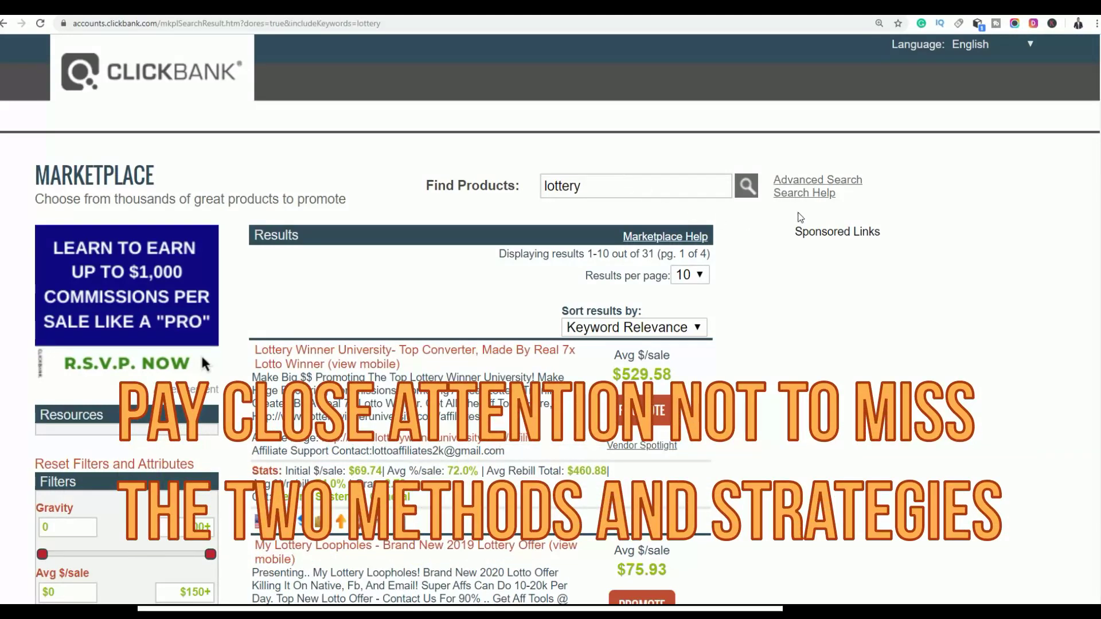
scroll(799, 218, "down", 2)
scroll(613, 218, "down", 2)
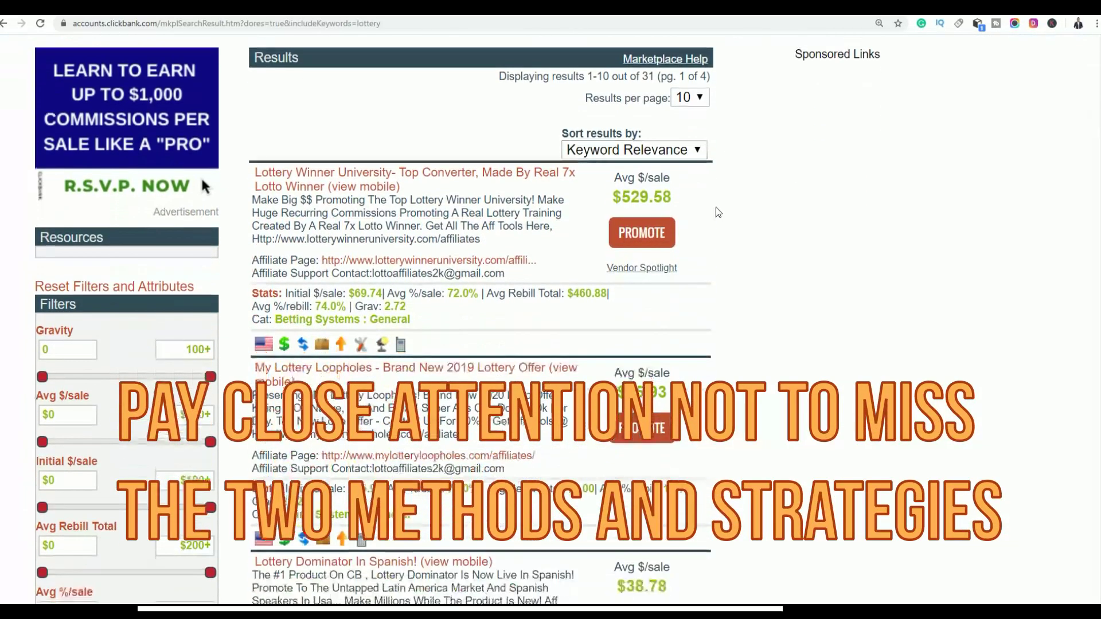
double_click(394, 248)
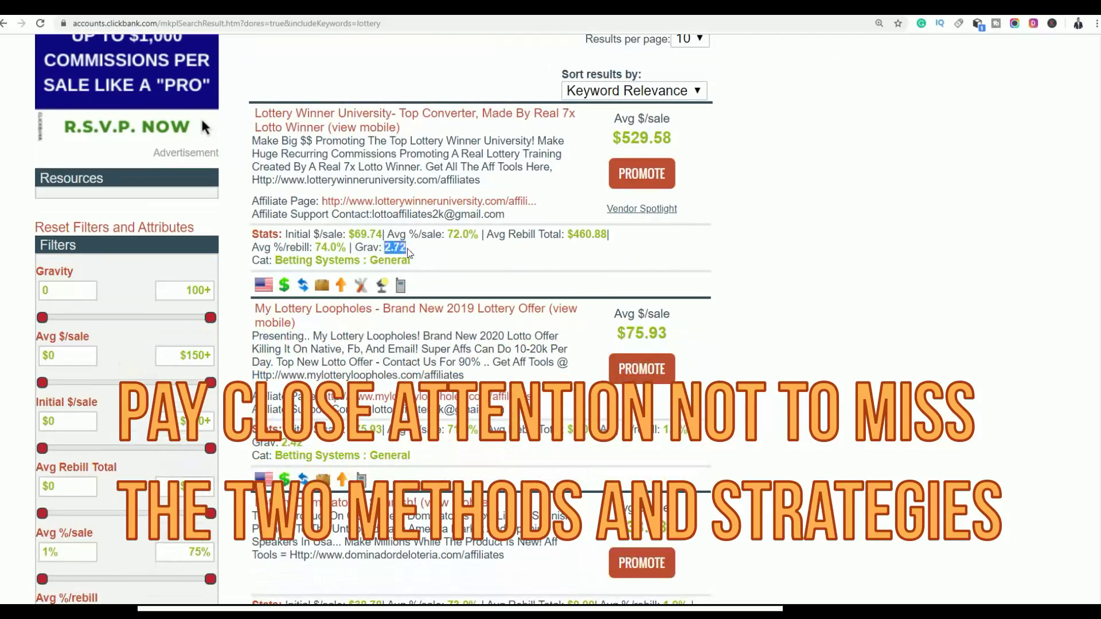
left_click(408, 252)
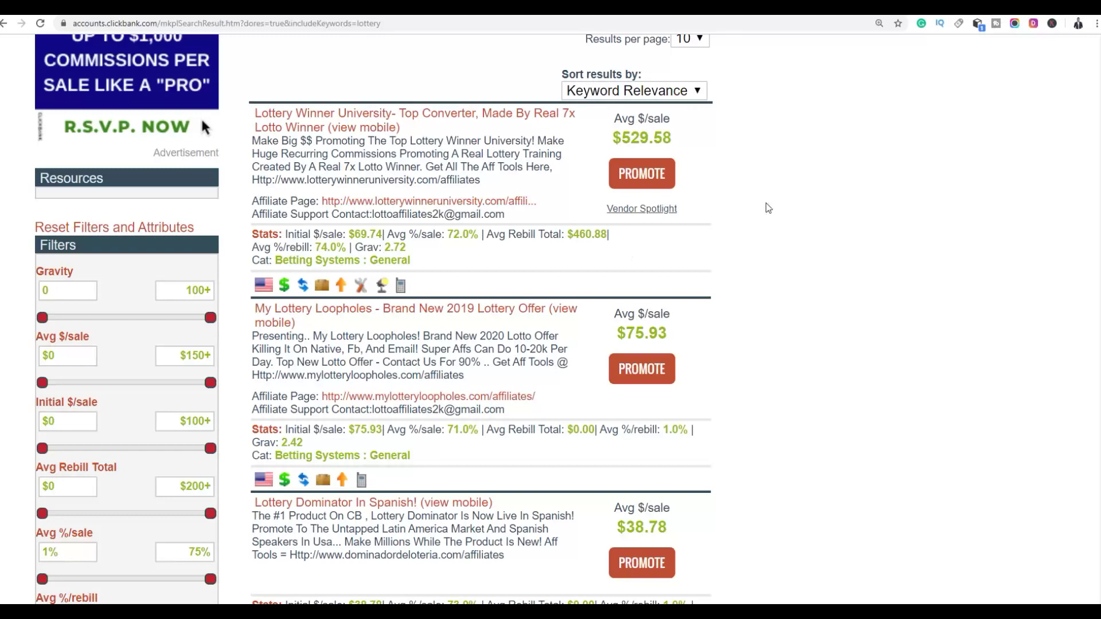
scroll(759, 179, "down", 5)
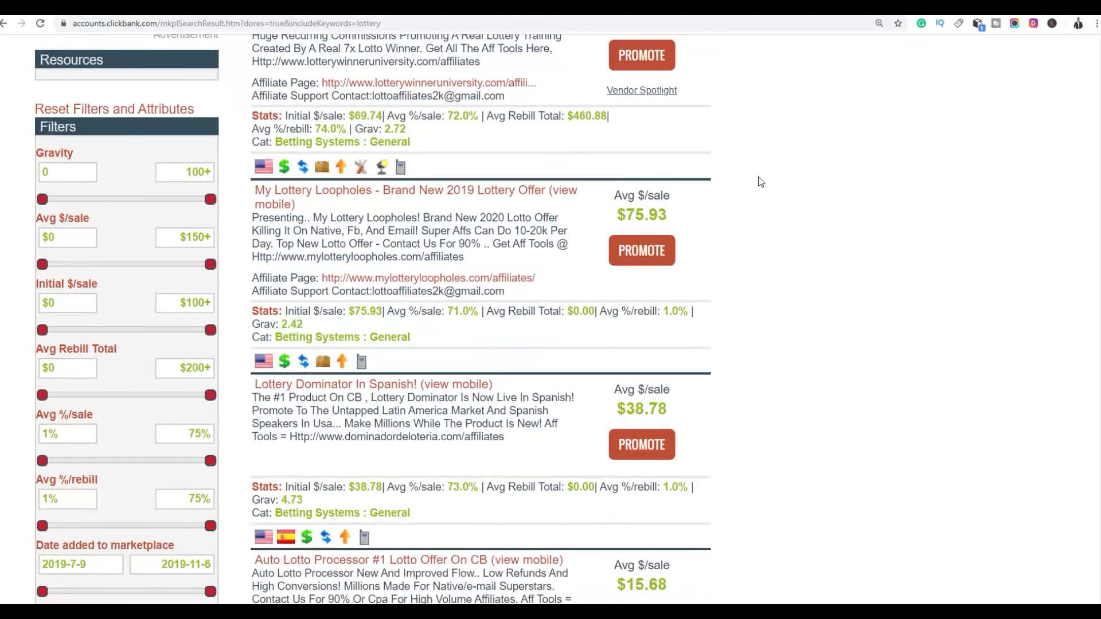
scroll(760, 178, "down", 3)
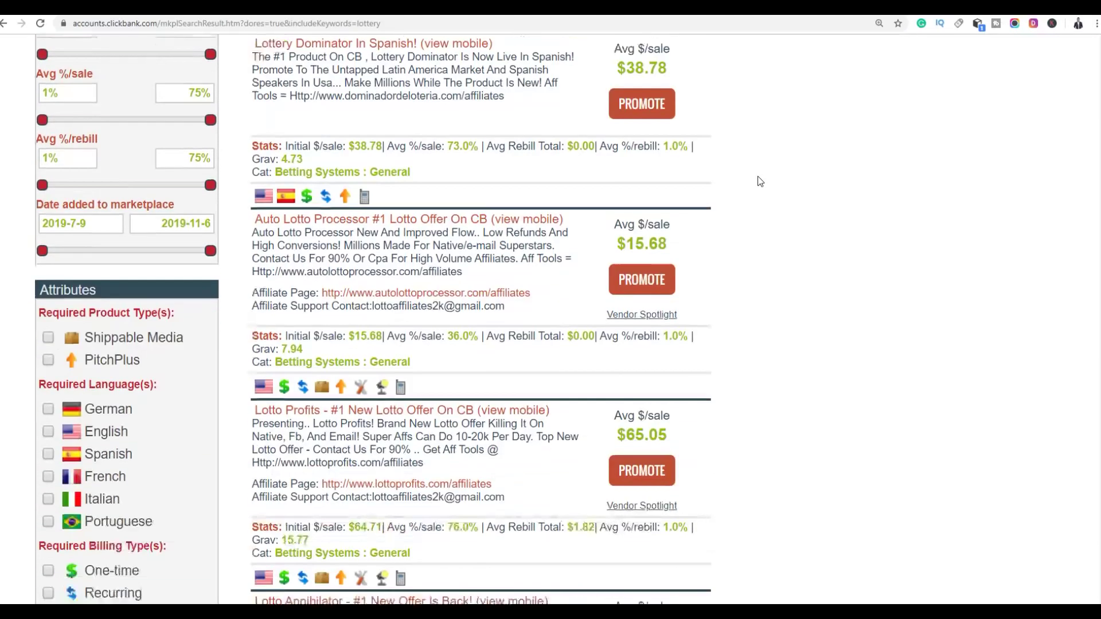
scroll(758, 178, "down", 3)
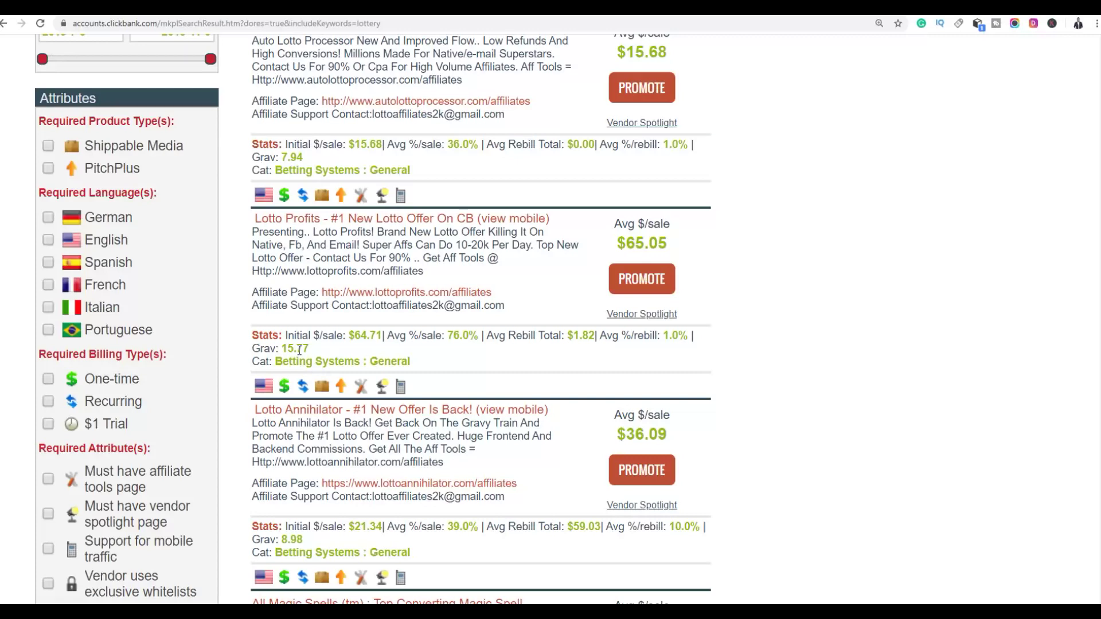
Step: Open the Lotto Profits sales page in a new tab, review it, then return to ClickBank
right_click(368, 223)
left_click(384, 236)
key("ctrl+Tab")
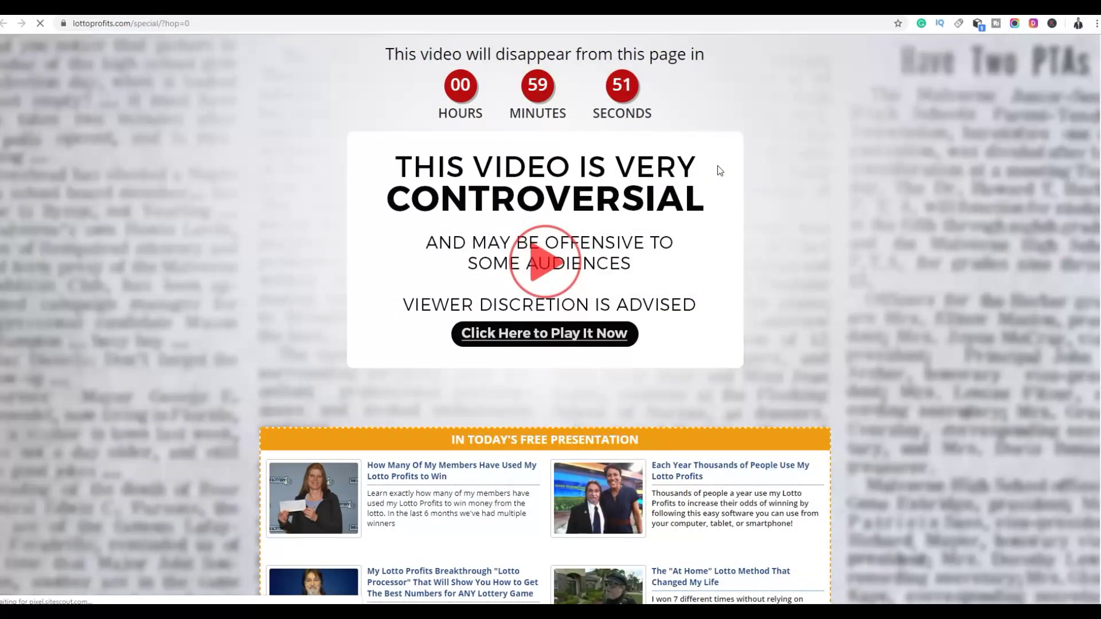
scroll(717, 165, "down", 4)
scroll(716, 169, "down", 1)
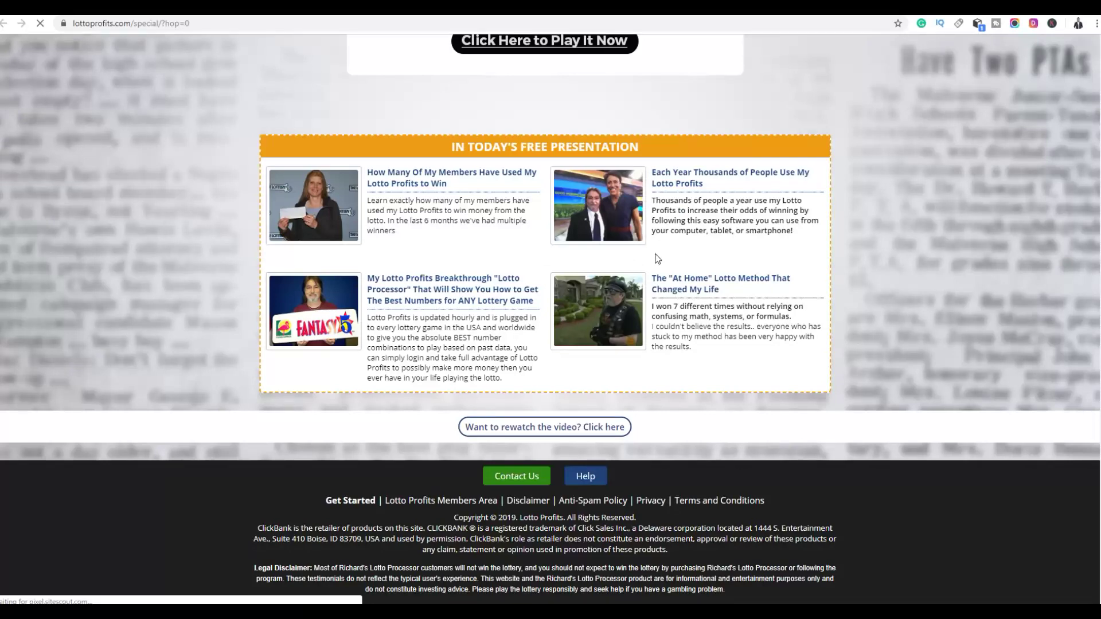
scroll(655, 254, "up", 2)
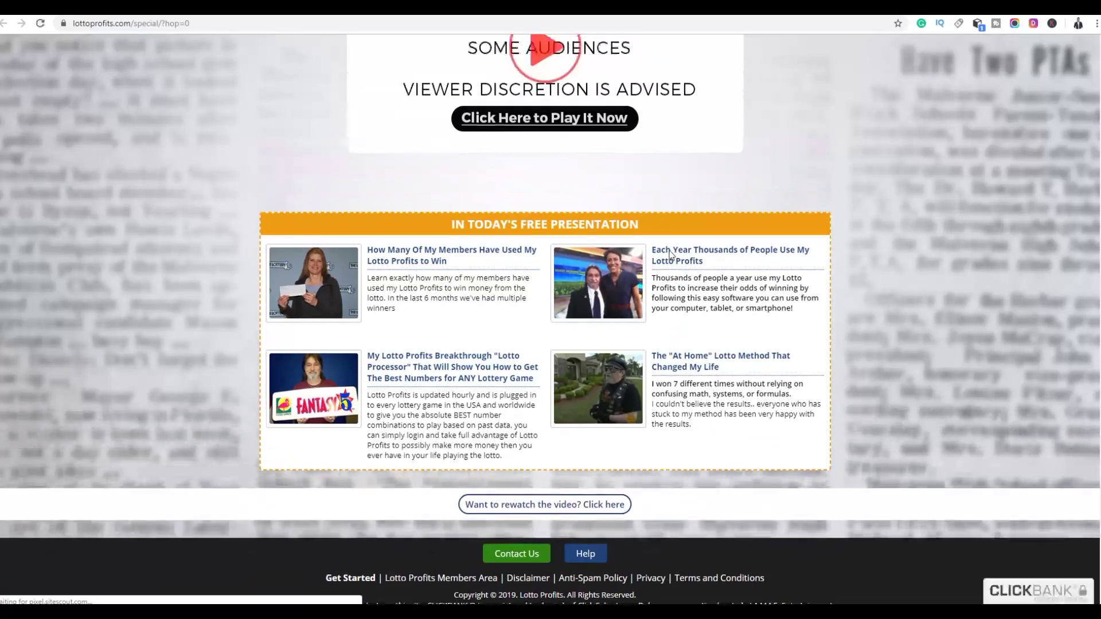
scroll(848, 281, "up", 3)
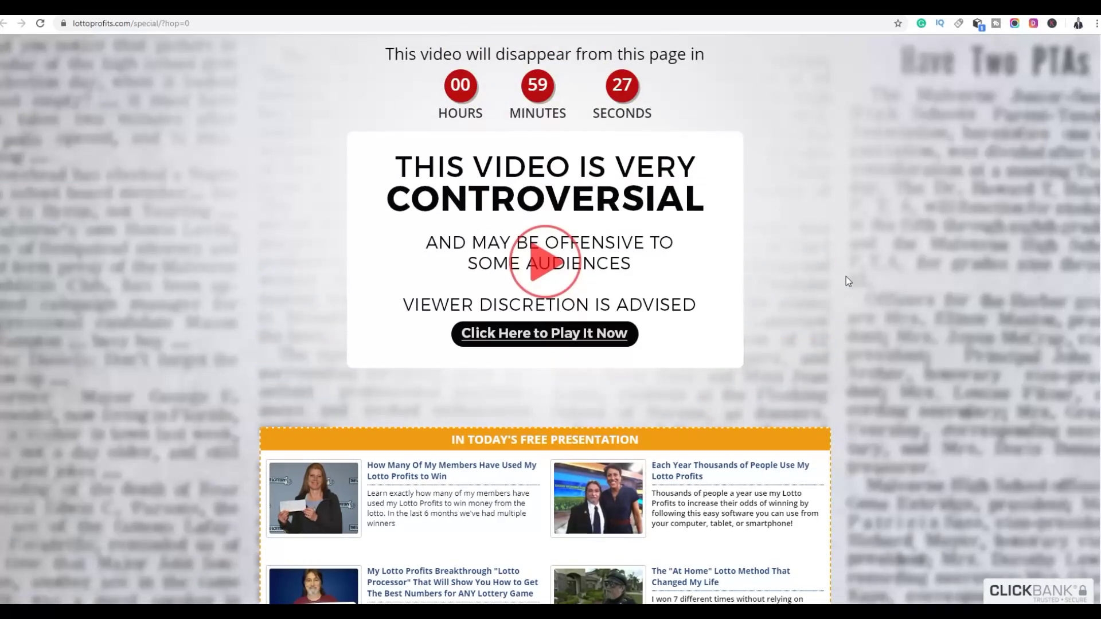
scroll(879, 280, "down", 4)
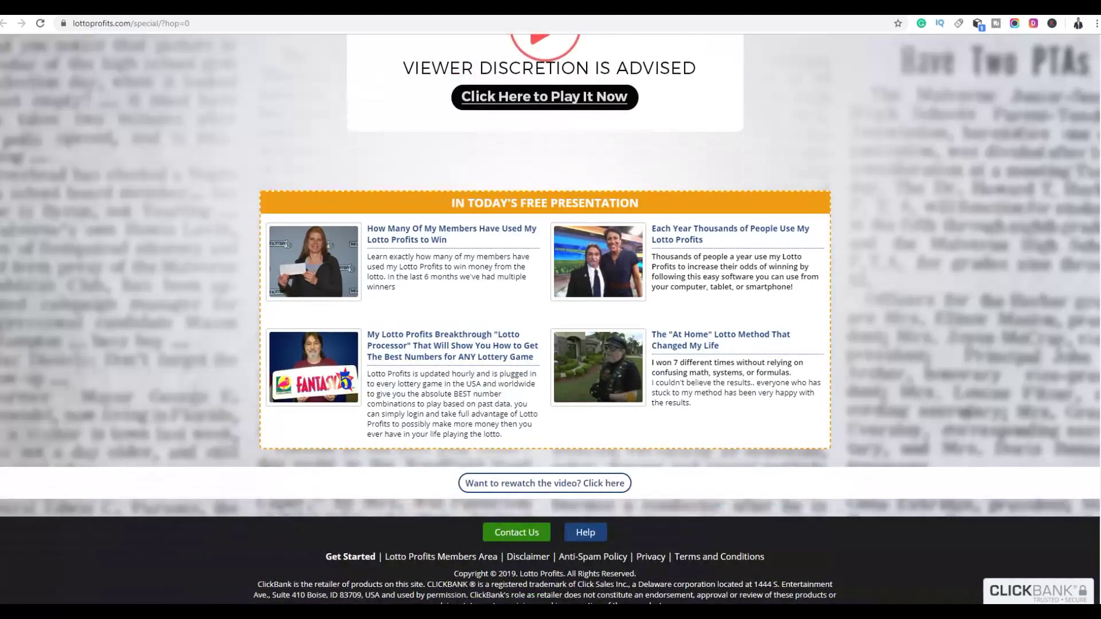
left_click(559, 7)
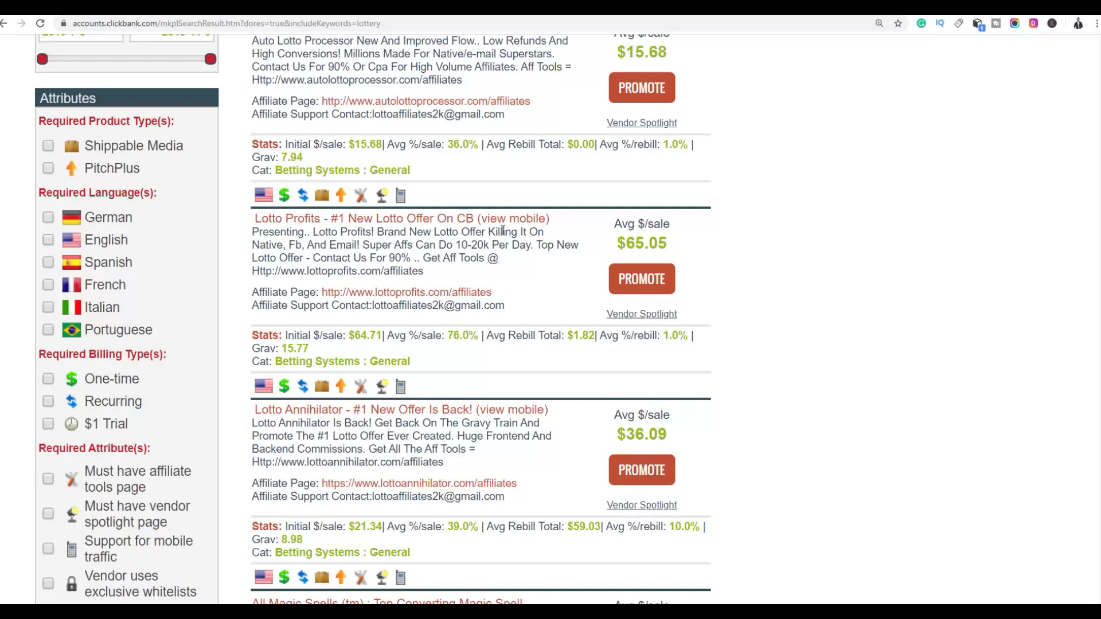
Step: Open the Lotto Profits Affiliate Page link in a new tab and switch to it
scroll(503, 230, "down", 1)
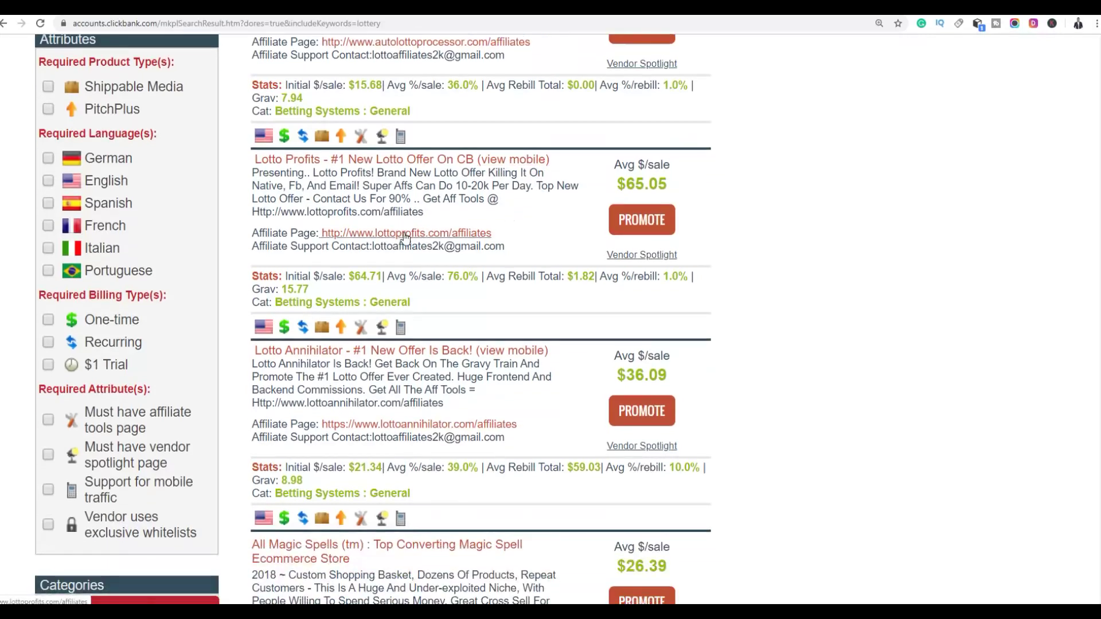
right_click(405, 236)
left_click(436, 241)
left_click(602, 7)
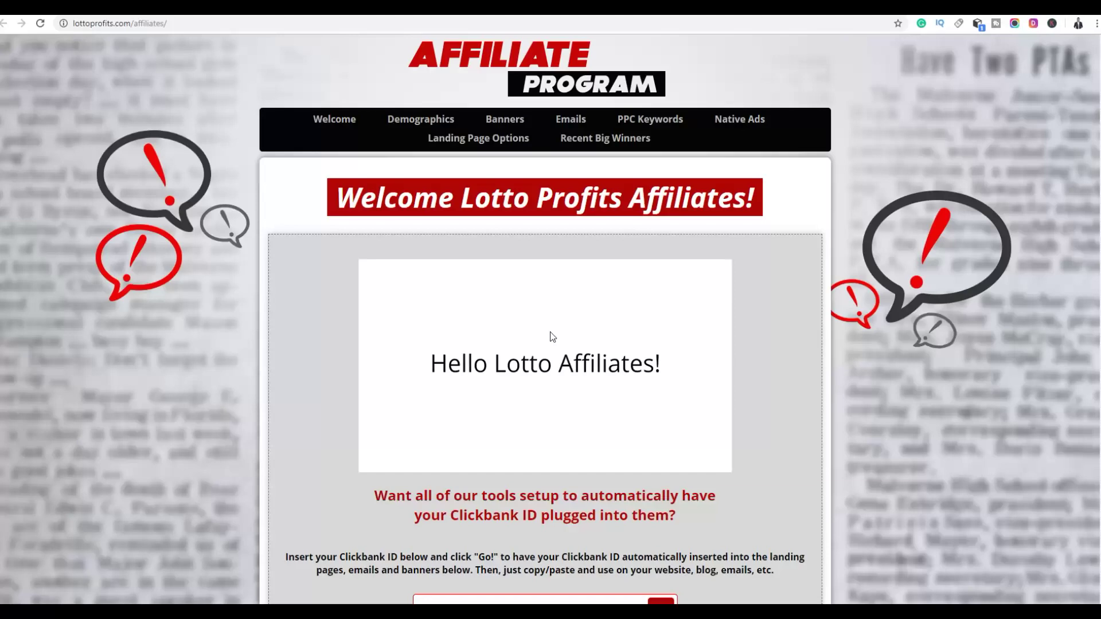
Step: Review the affiliate page's hoplink Landing Pages options, then close the tab
scroll(534, 319, "down", 6)
scroll(548, 307, "down", 14)
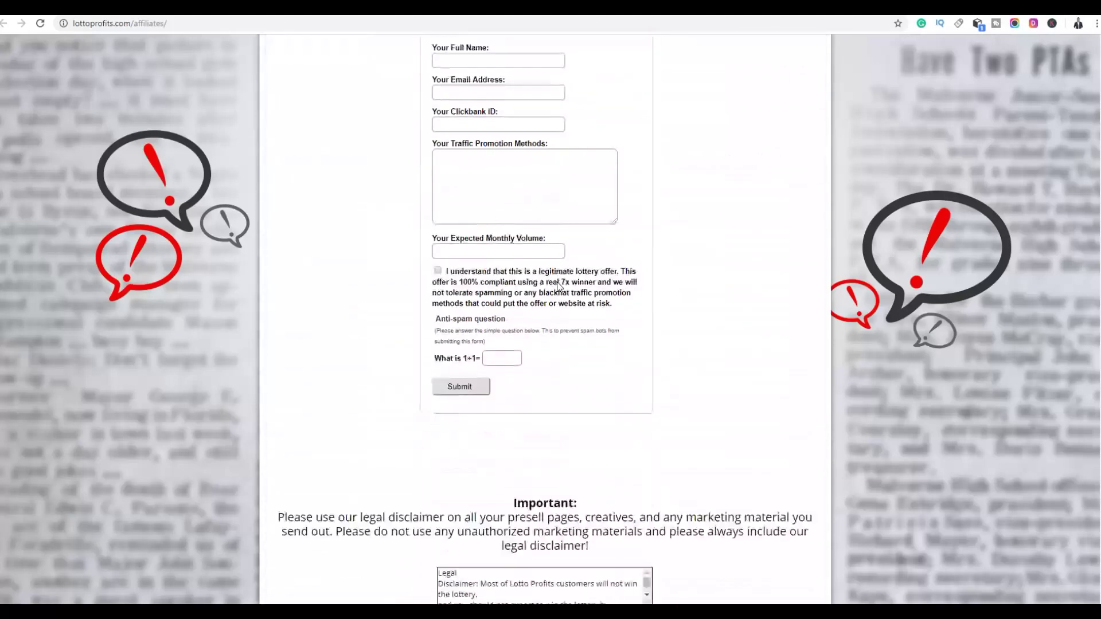
scroll(748, 204, "down", 5)
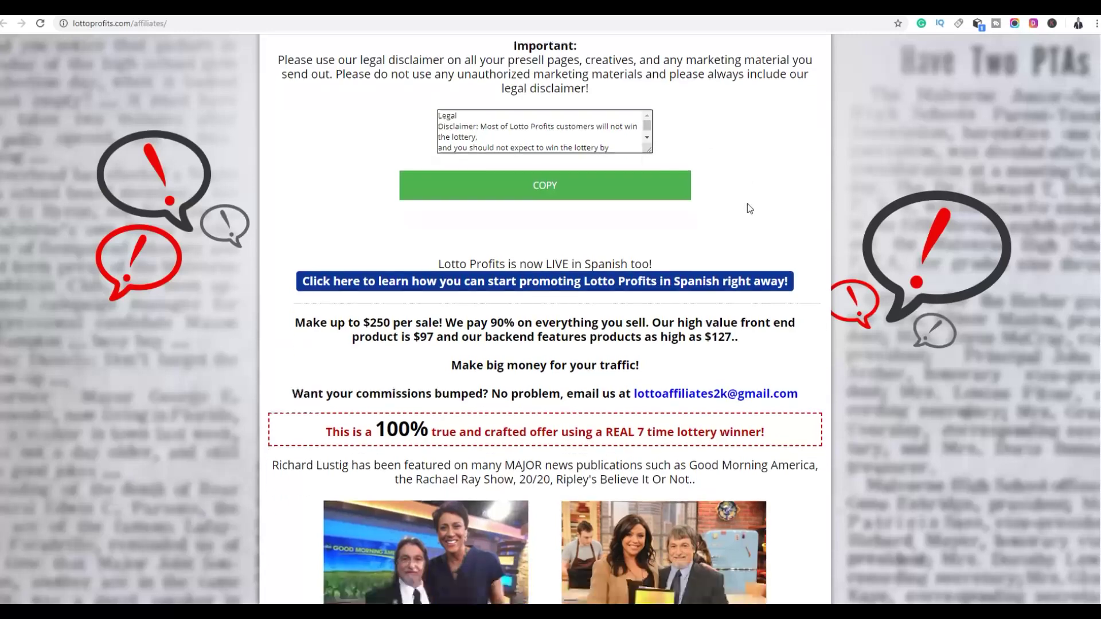
scroll(748, 204, "down", 1)
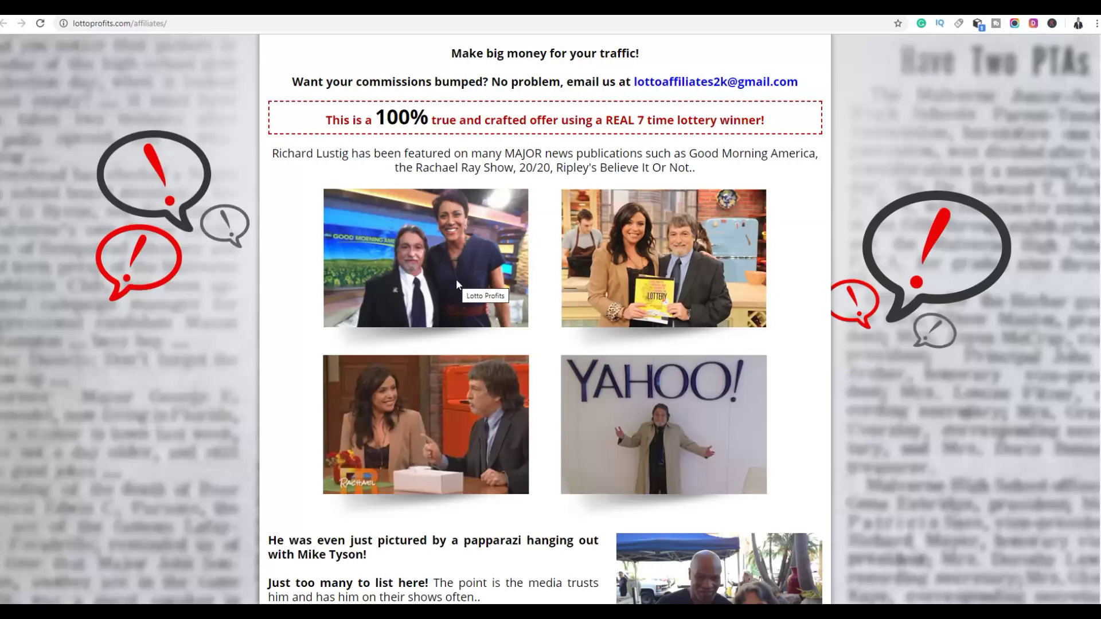
scroll(495, 246, "down", 5)
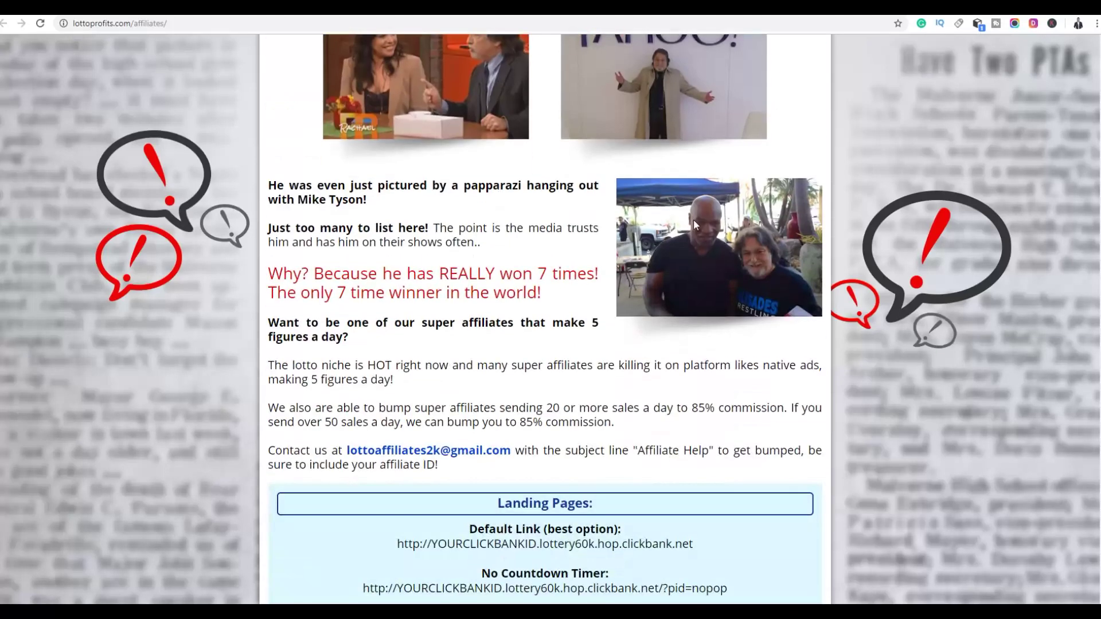
scroll(745, 261, "down", 3)
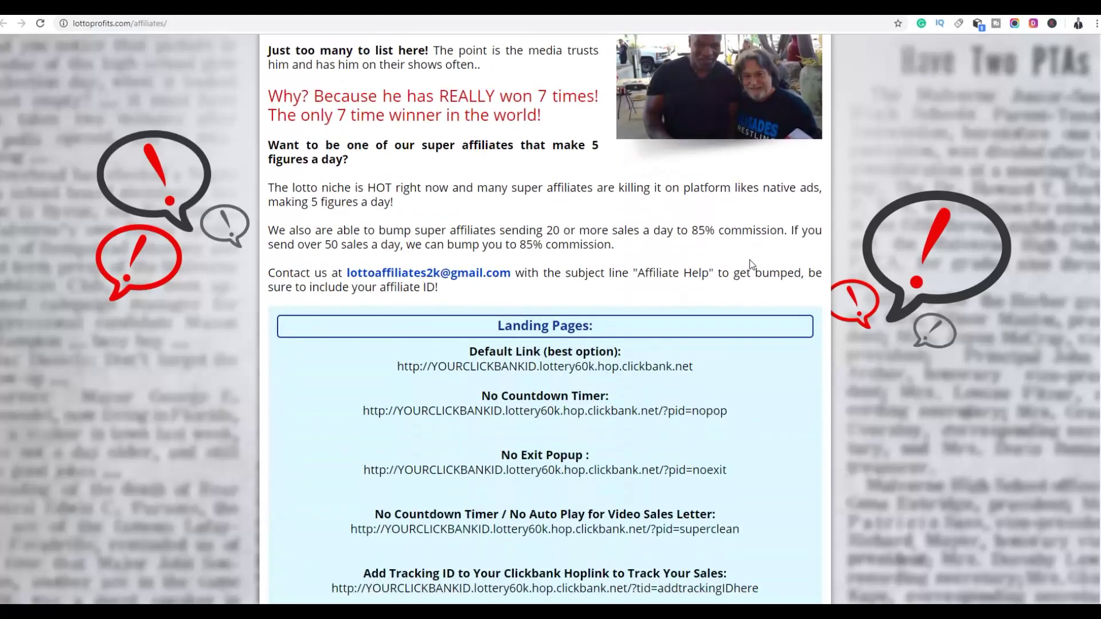
scroll(749, 260, "up", 1)
scroll(749, 260, "down", 3)
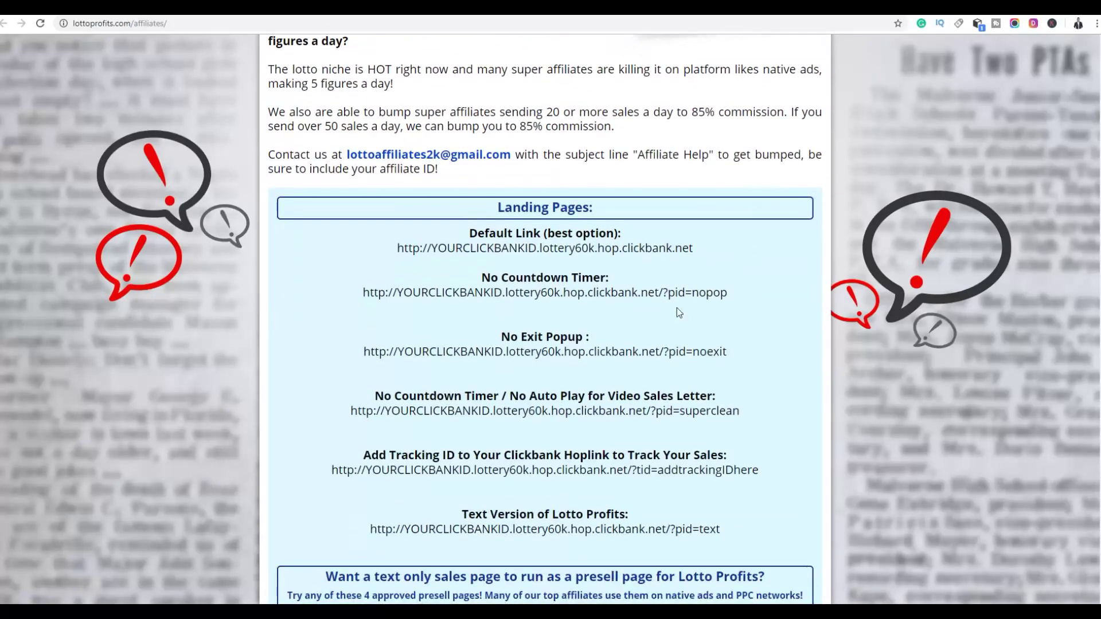
key("ctrl+w")
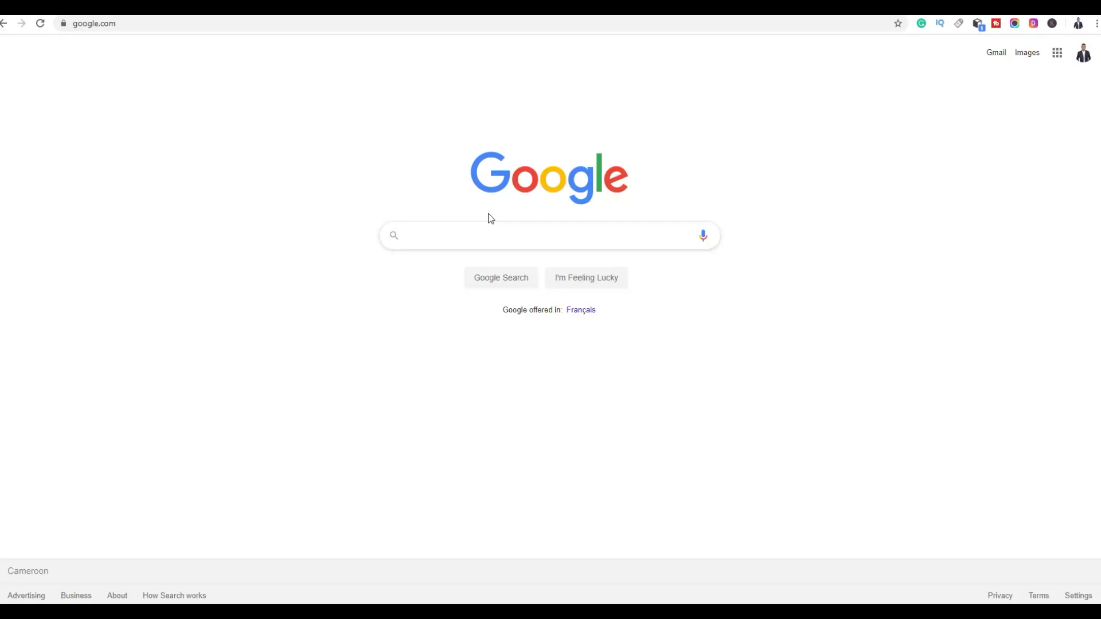
Step: Search Google for 'lottery forum' and set the browser zoom to 125%
type("lott")
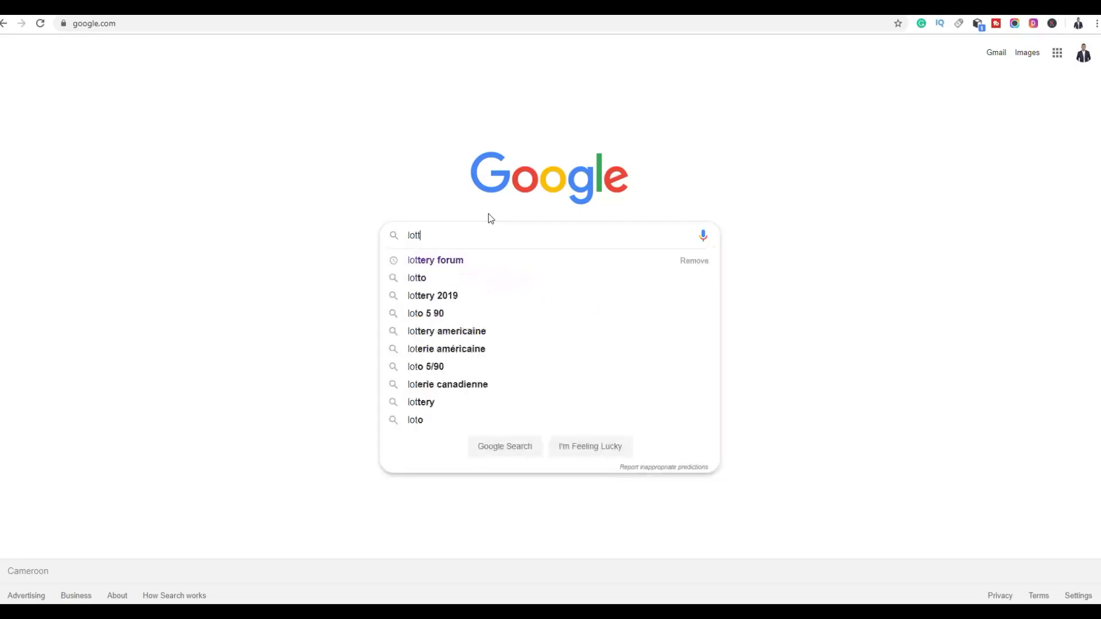
type("ery forum")
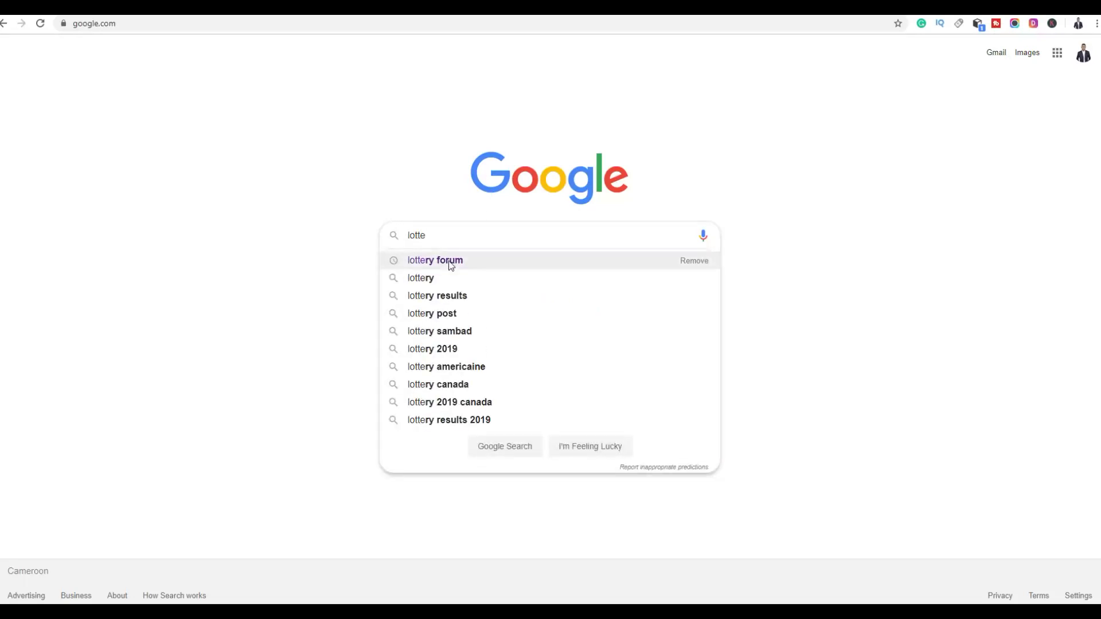
left_click(451, 261)
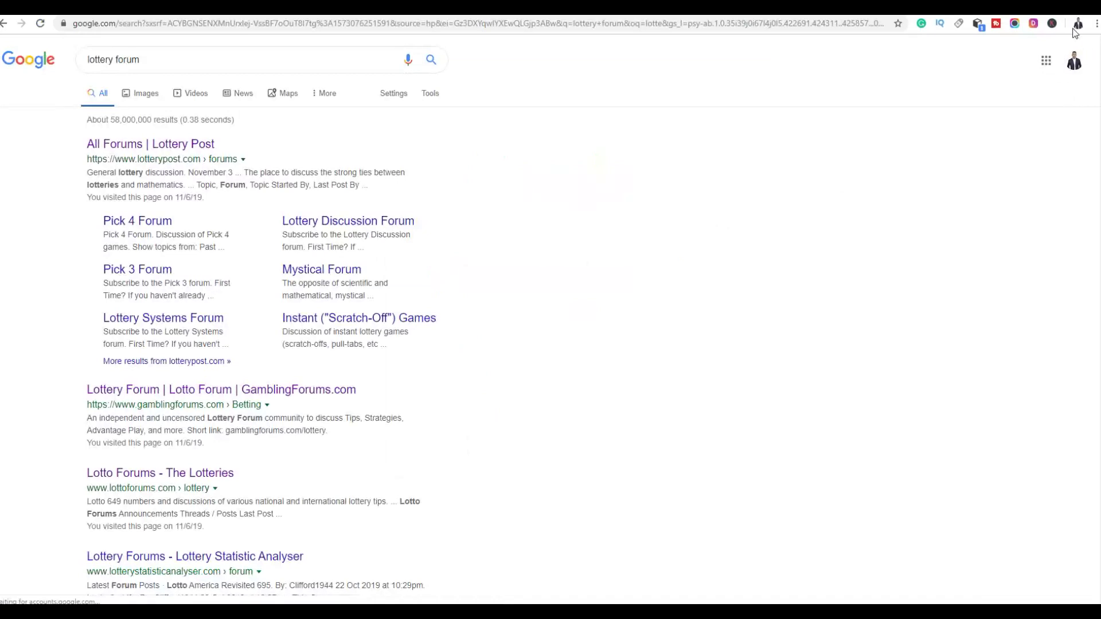
left_click(1096, 25)
left_click(1065, 133)
left_click(1065, 134)
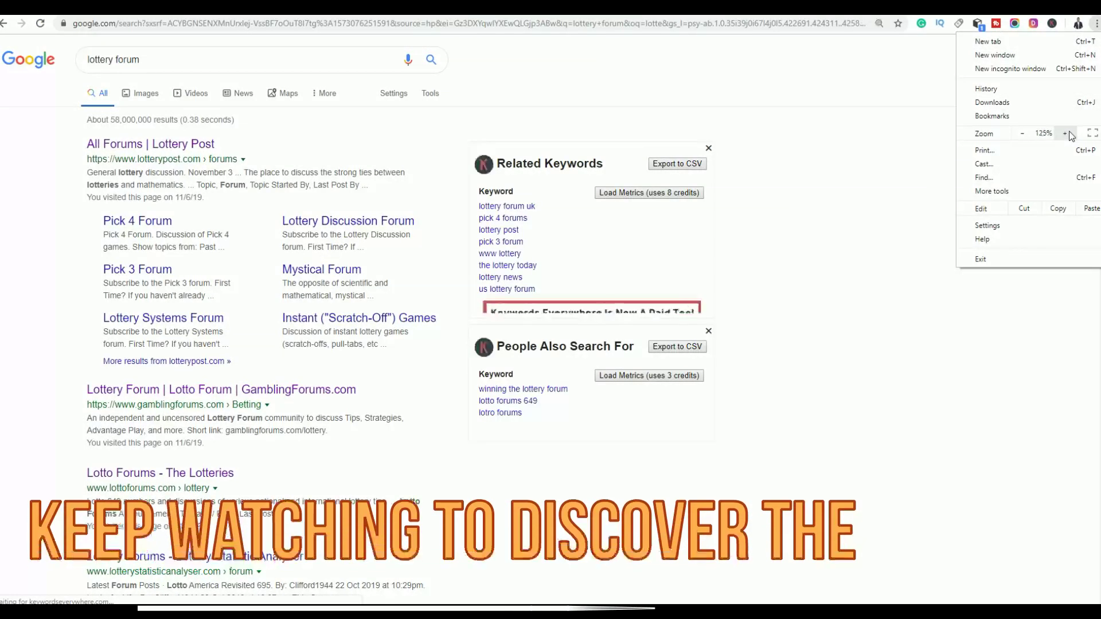
left_click(867, 152)
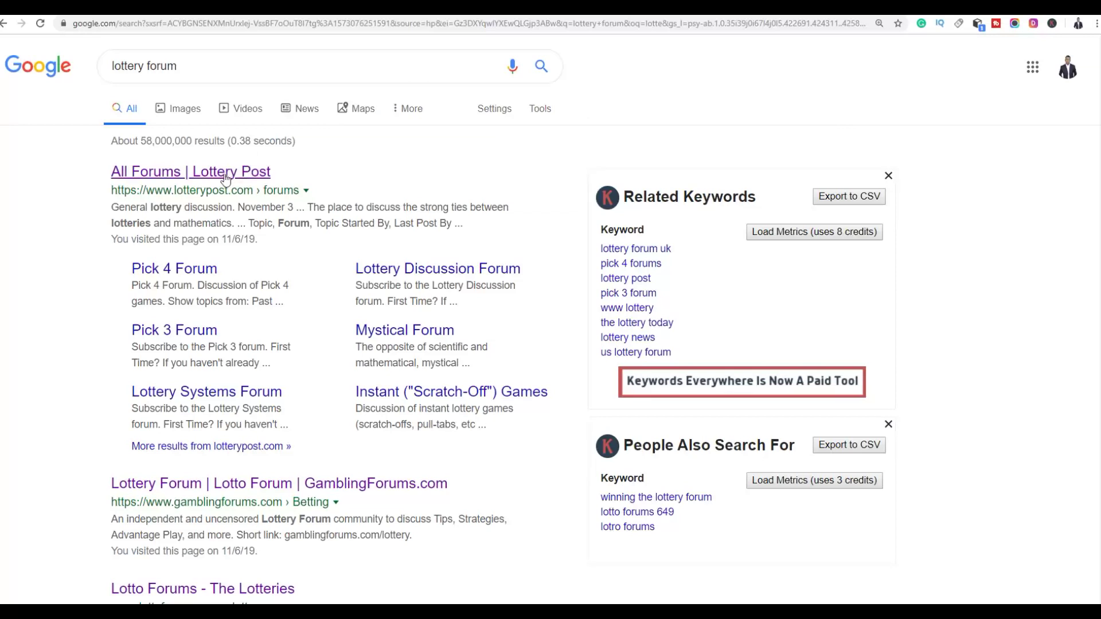
Step: Open the 'All Forums | Lottery Post' result in a new tab and switch to it
right_click(232, 180)
left_click(250, 183)
scroll(251, 303, "down", 3)
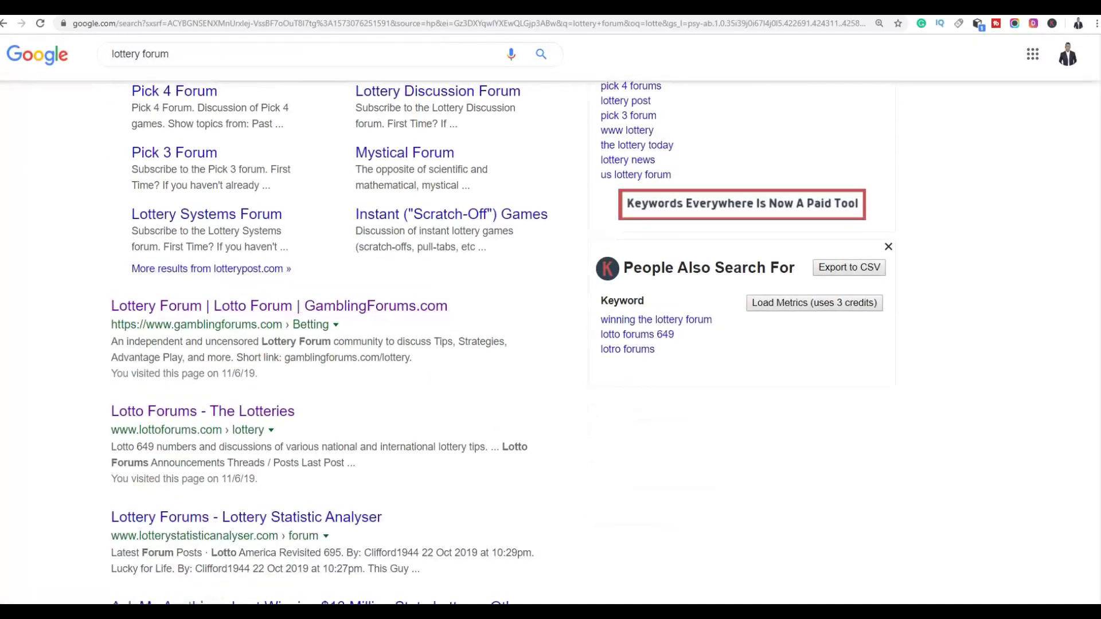
key("ctrl+Tab")
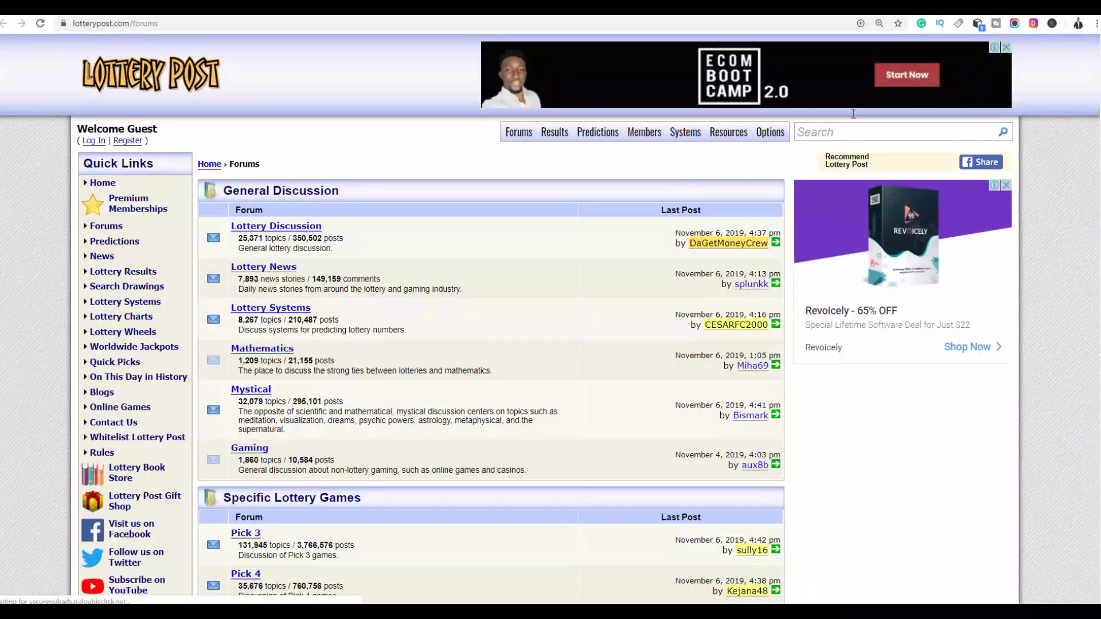
Step: Browse the Lottery Post forum categories, then go back to the 'lottery forum' results
scroll(538, 111, "down", 2)
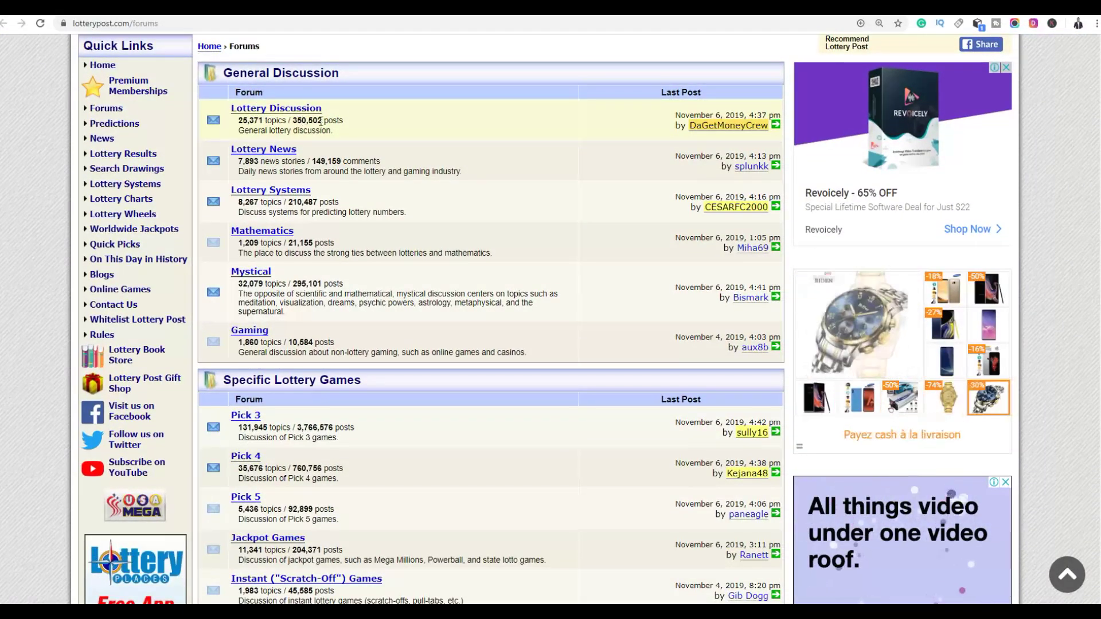
scroll(389, 125, "down", 1)
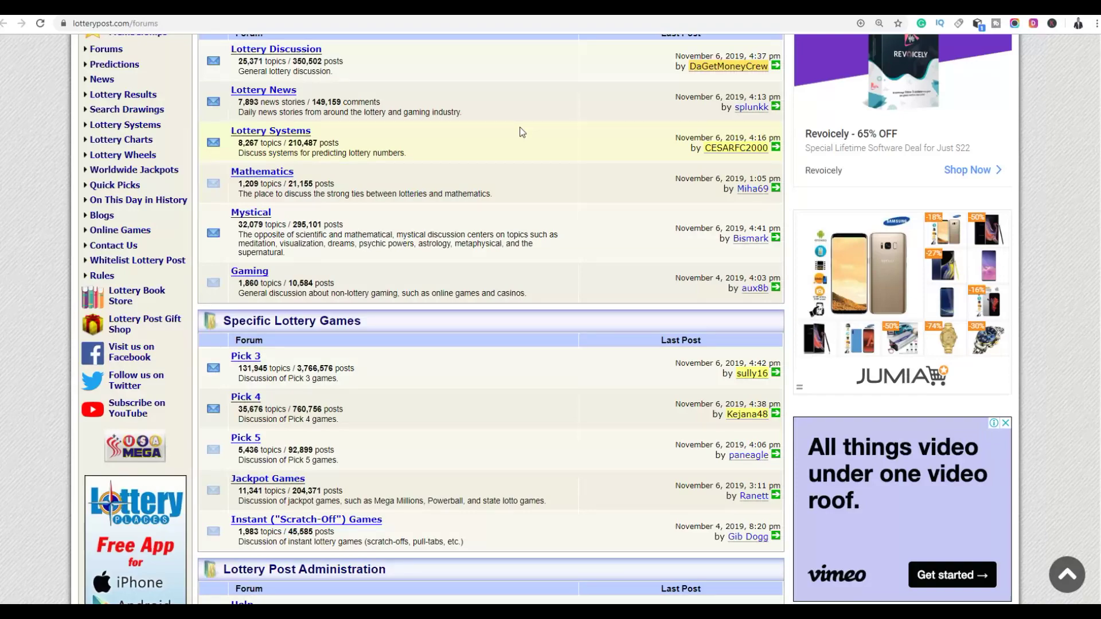
key("alt+Left")
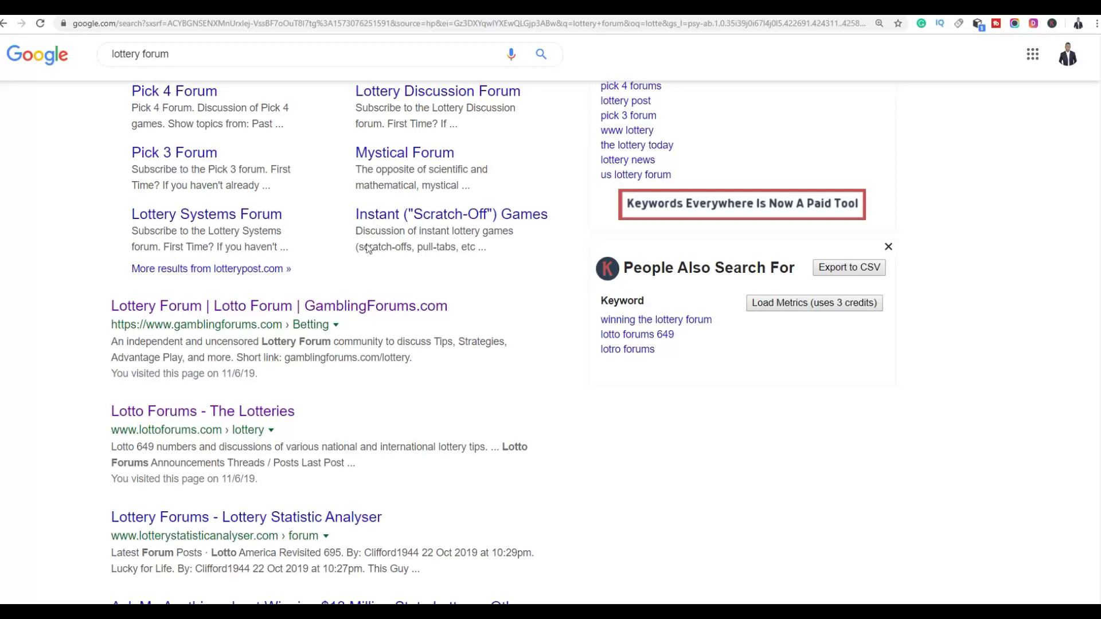
Step: Open the 'Lotto Forums - The Lotteries' result in a new background tab
scroll(158, 252, "down", 1)
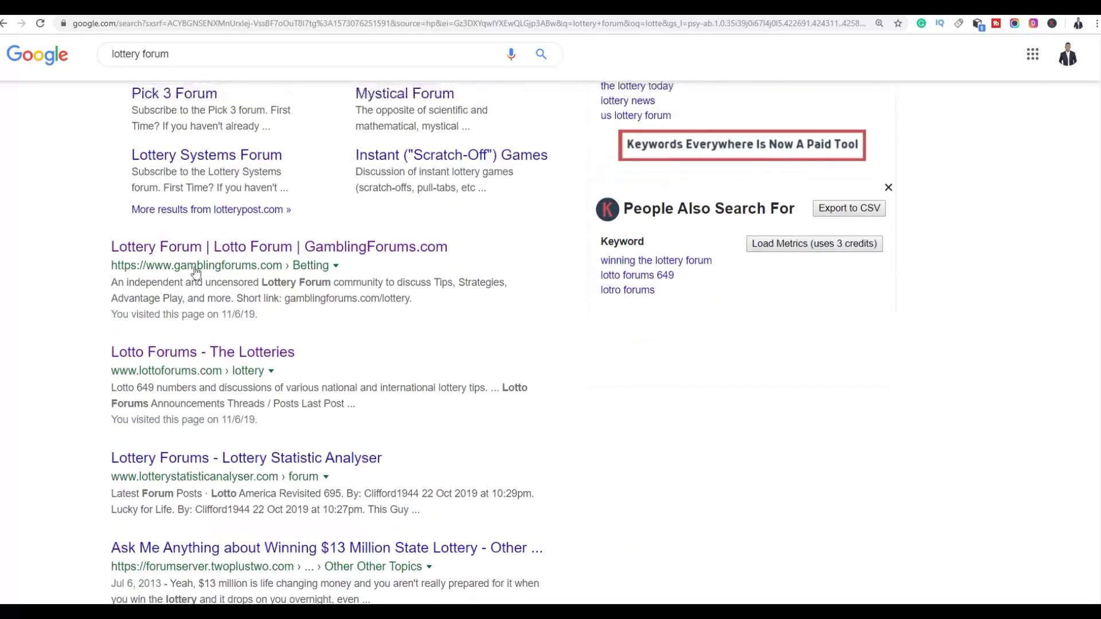
scroll(256, 278, "down", 4)
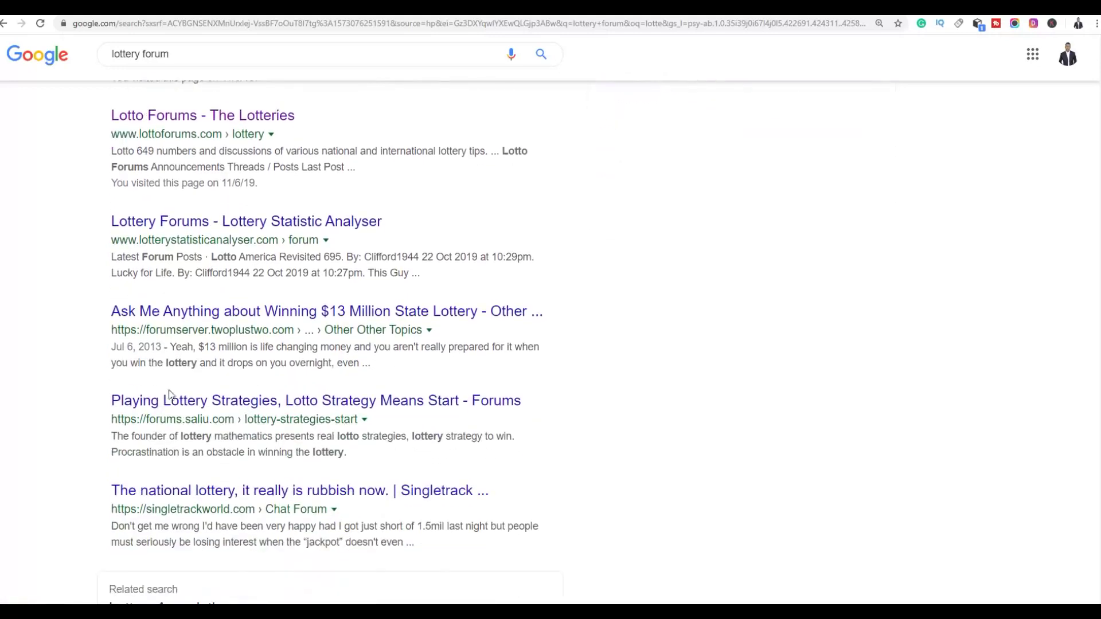
scroll(152, 394, "down", 3)
scroll(241, 322, "up", 10)
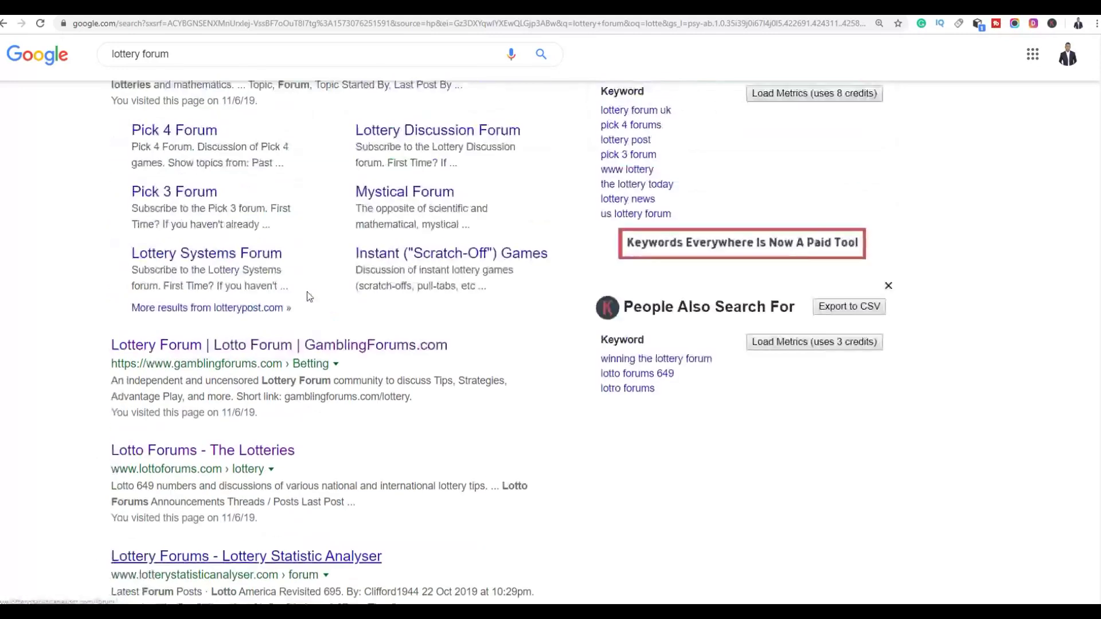
scroll(248, 303, "down", 2)
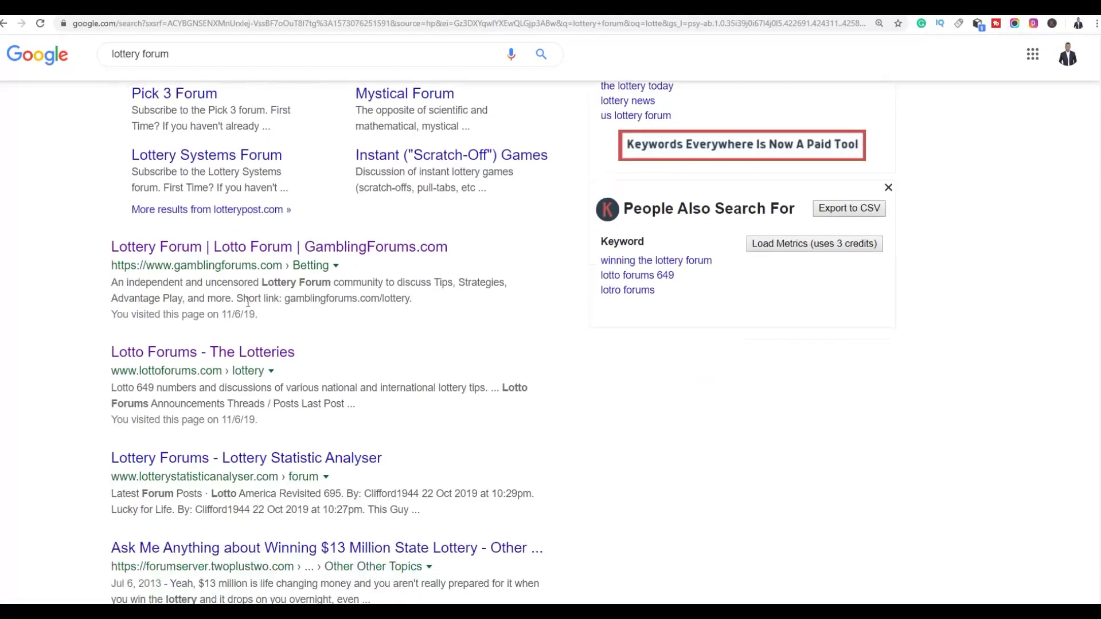
right_click(223, 360)
left_click(246, 367)
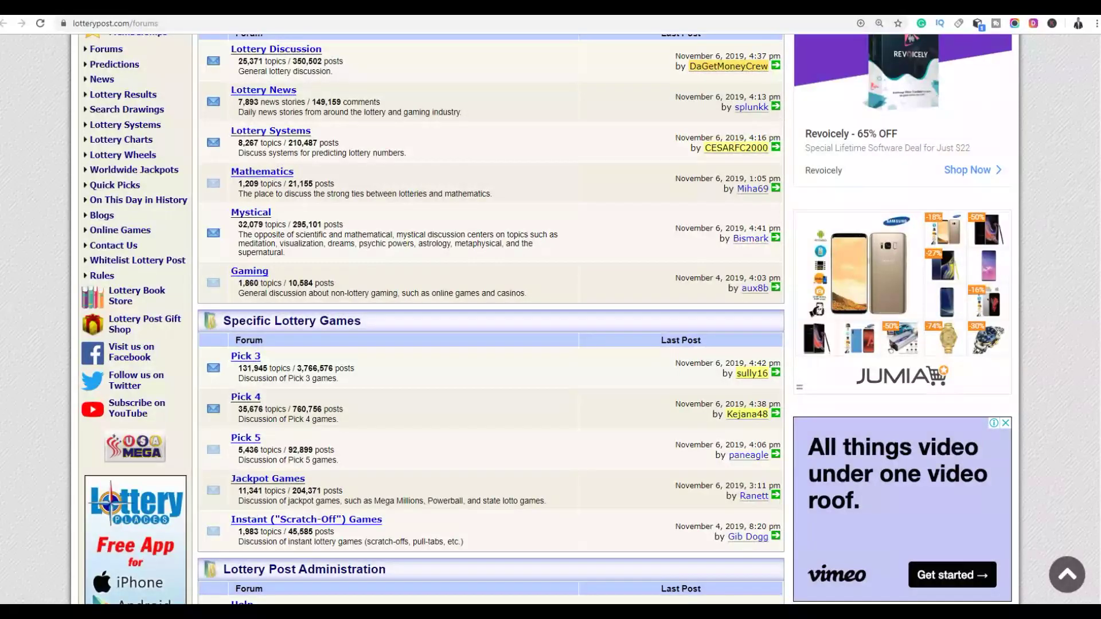
Step: Scroll Lottery Post back to the top and switch to the GamblingForums.com tab
scroll(585, 109, "up", 5)
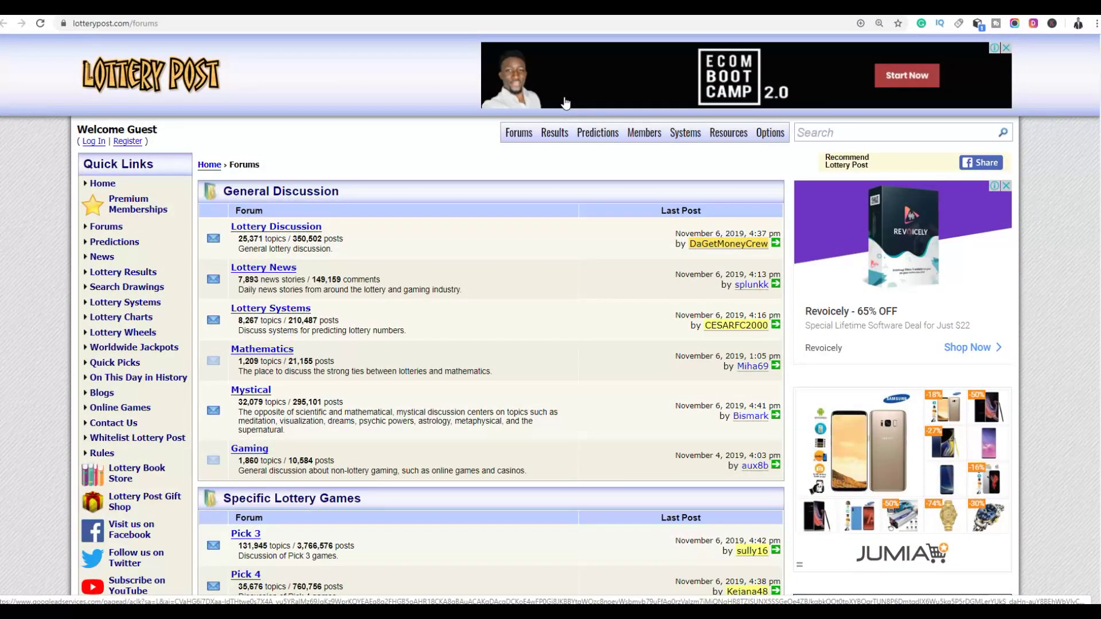
key("ctrl+Tab")
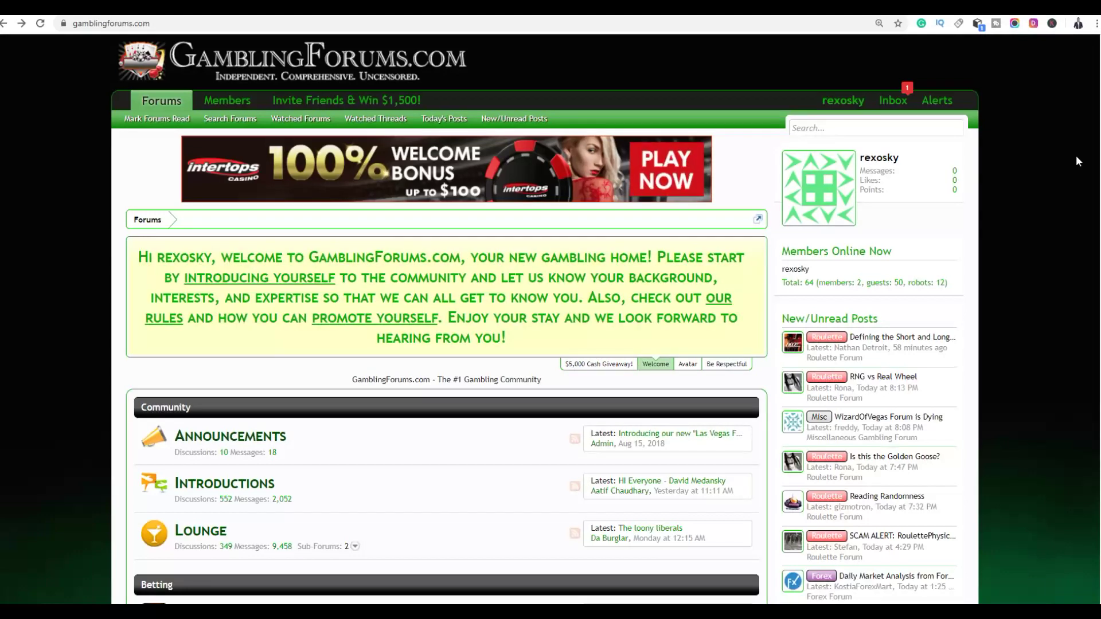
scroll(1076, 156, "down", 5)
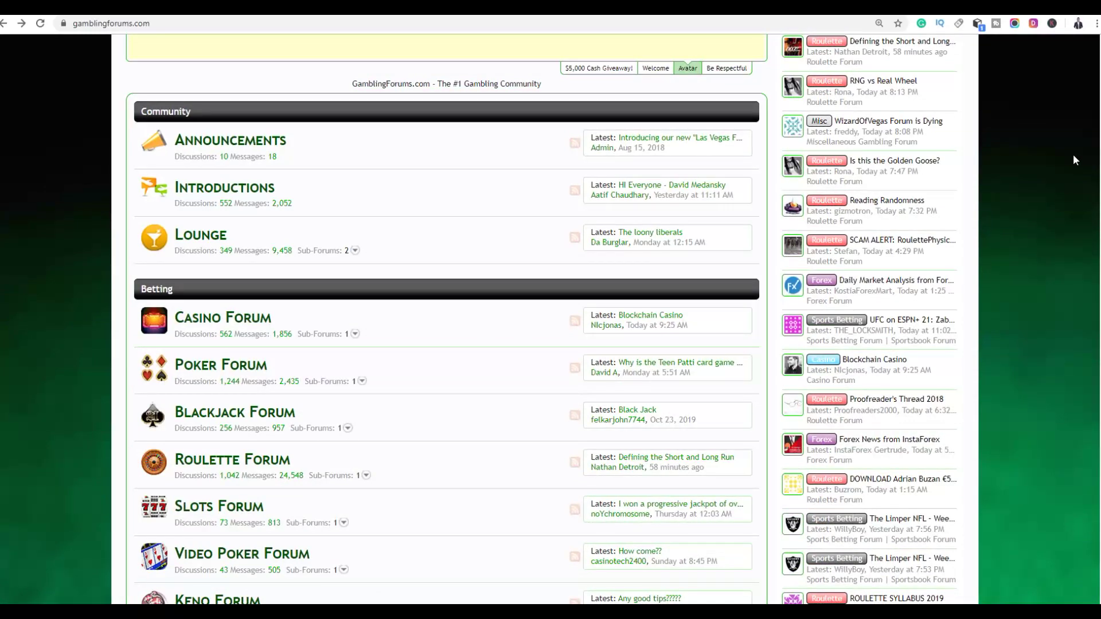
scroll(1073, 154, "up", 5)
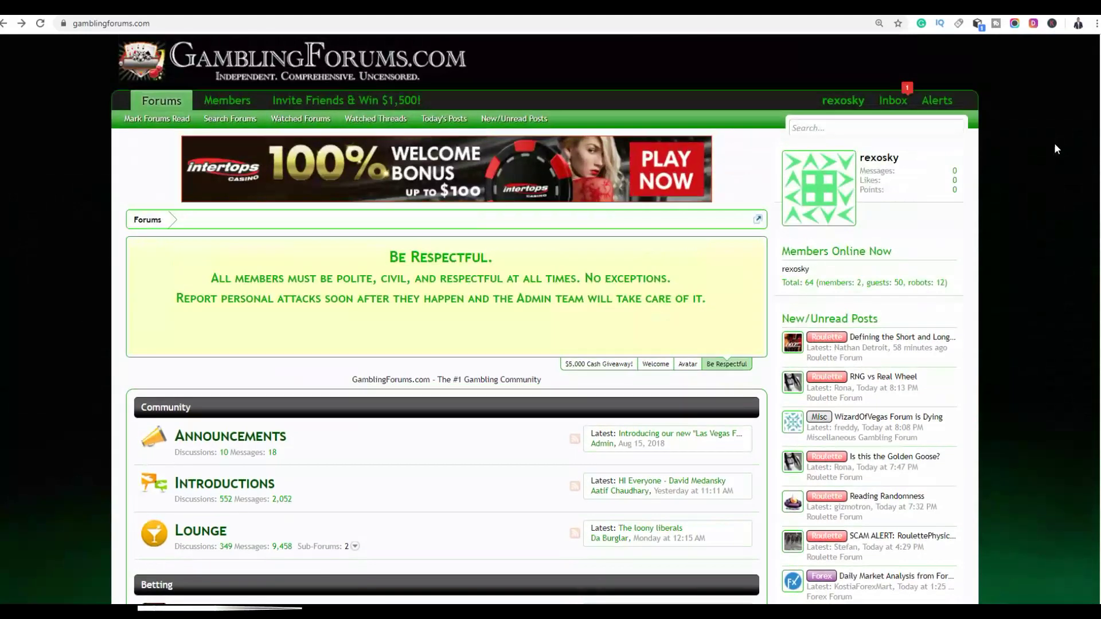
scroll(1054, 143, "down", 6)
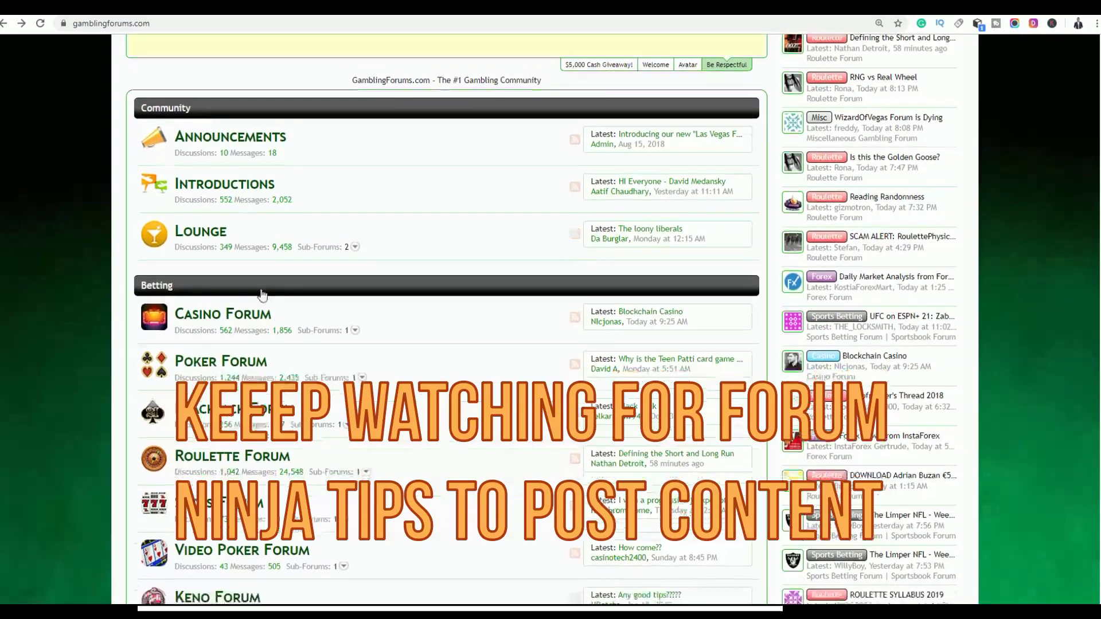
scroll(260, 290, "down", 7)
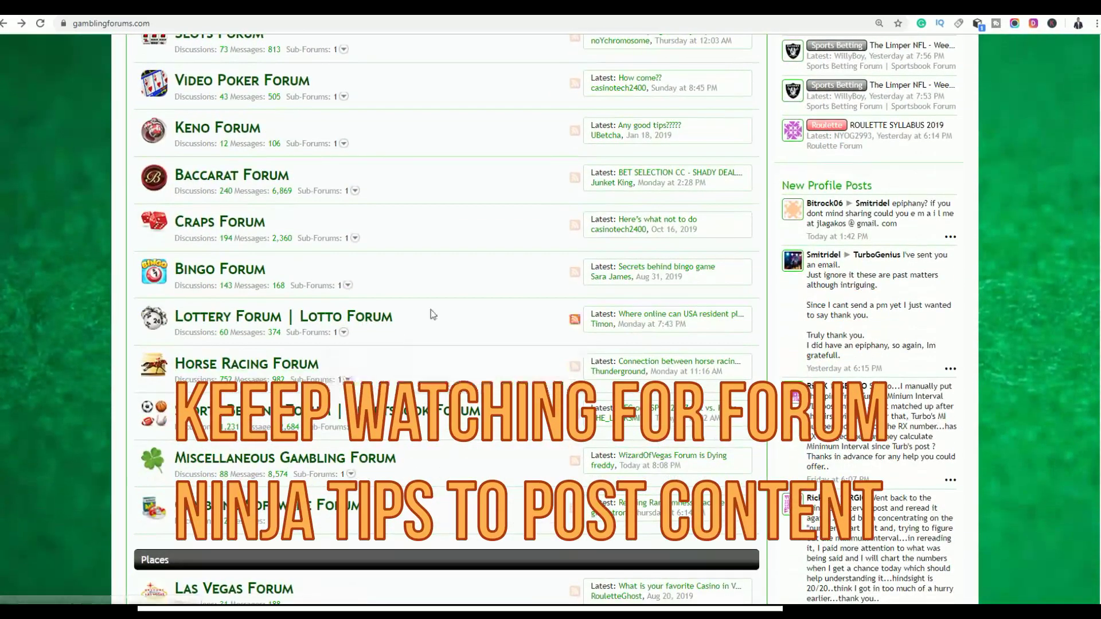
scroll(455, 259, "down", 1)
scroll(454, 260, "down", 3)
scroll(401, 264, "up", 2)
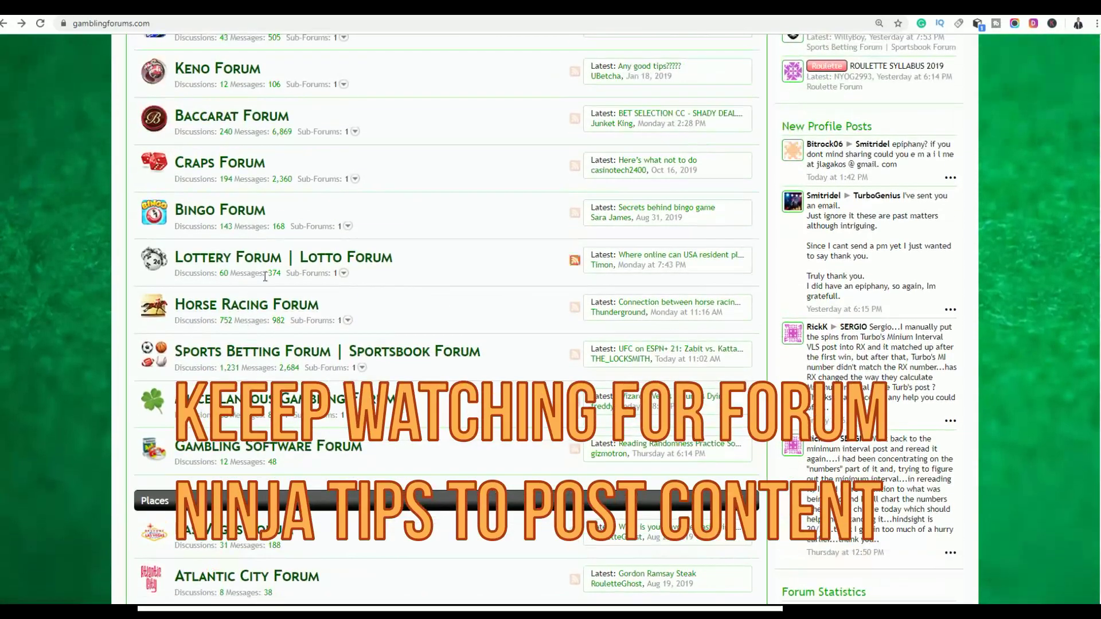
mouse_move(250, 268)
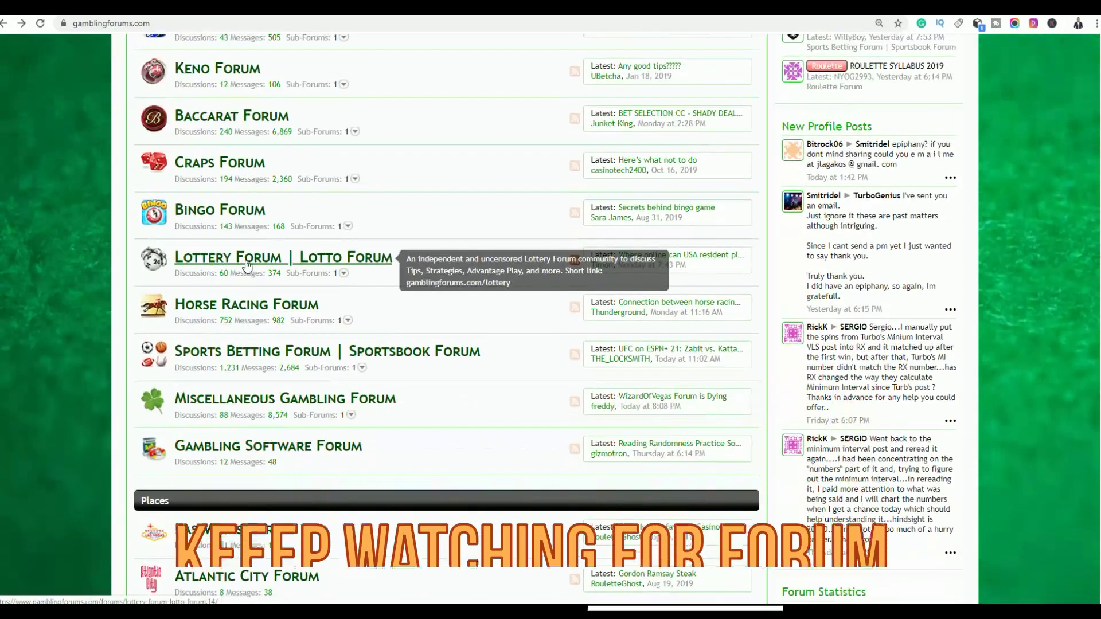
Step: Open the 'Lottery Forum | Lotto Forum' board and choose 'Post New Thread & Win $1,500!'
left_click(251, 263)
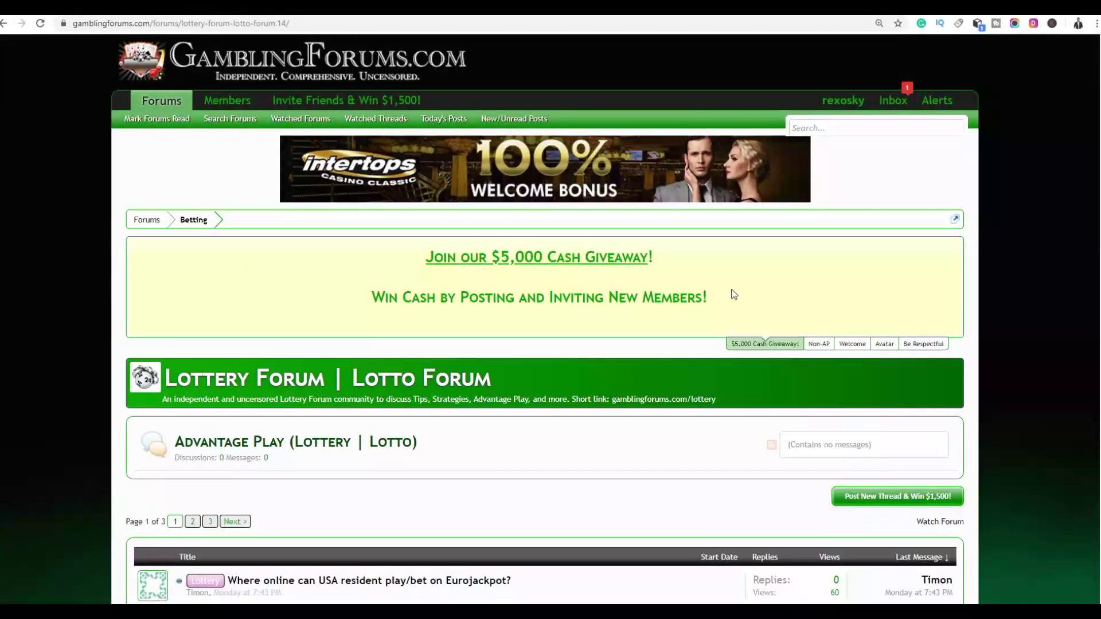
scroll(728, 281, "down", 3)
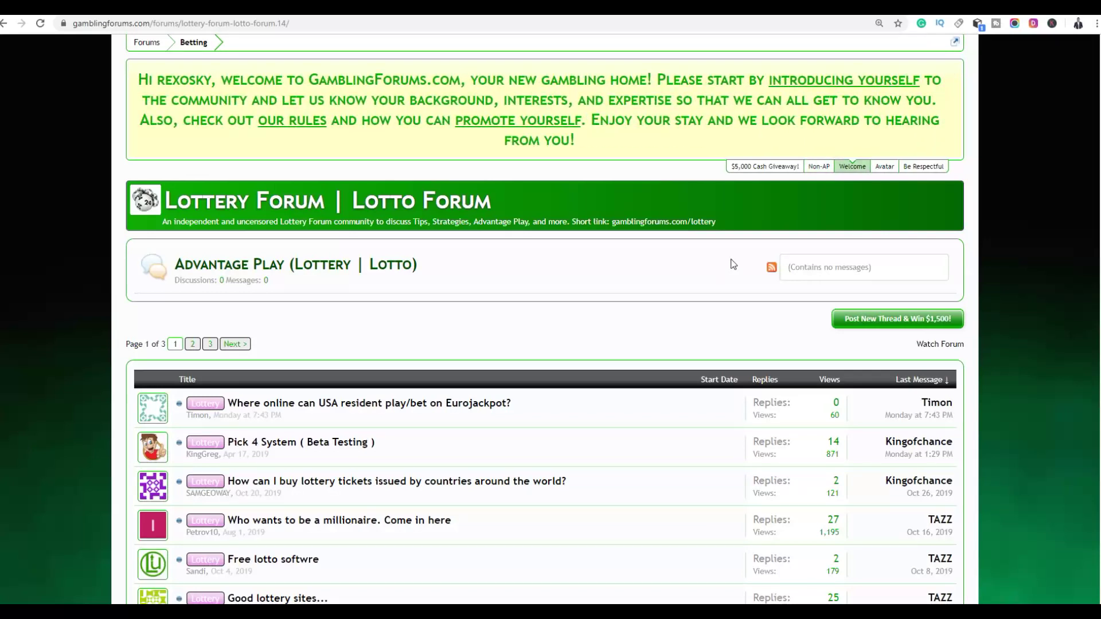
scroll(745, 258, "down", 2)
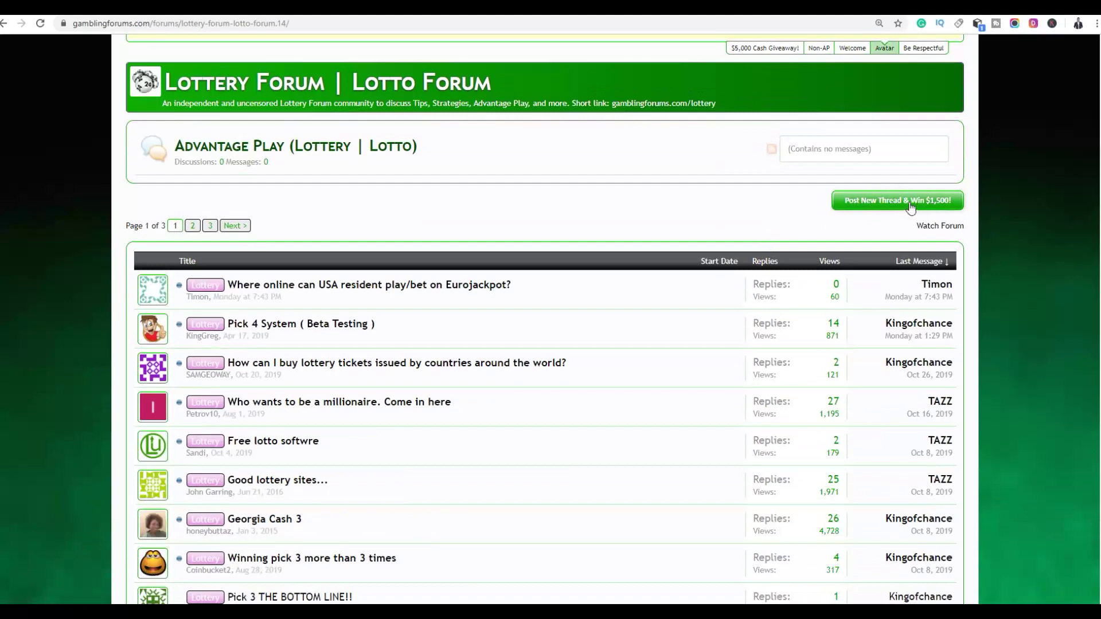
scroll(909, 202, "down", 1)
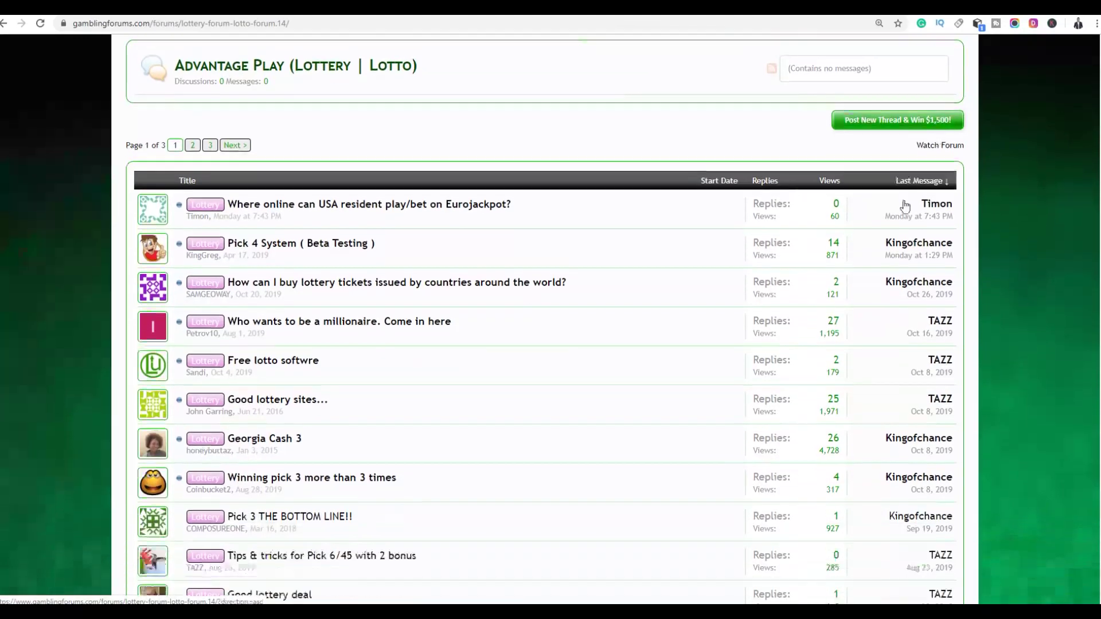
scroll(894, 211, "up", 4)
scroll(904, 229, "down", 2)
left_click(897, 259)
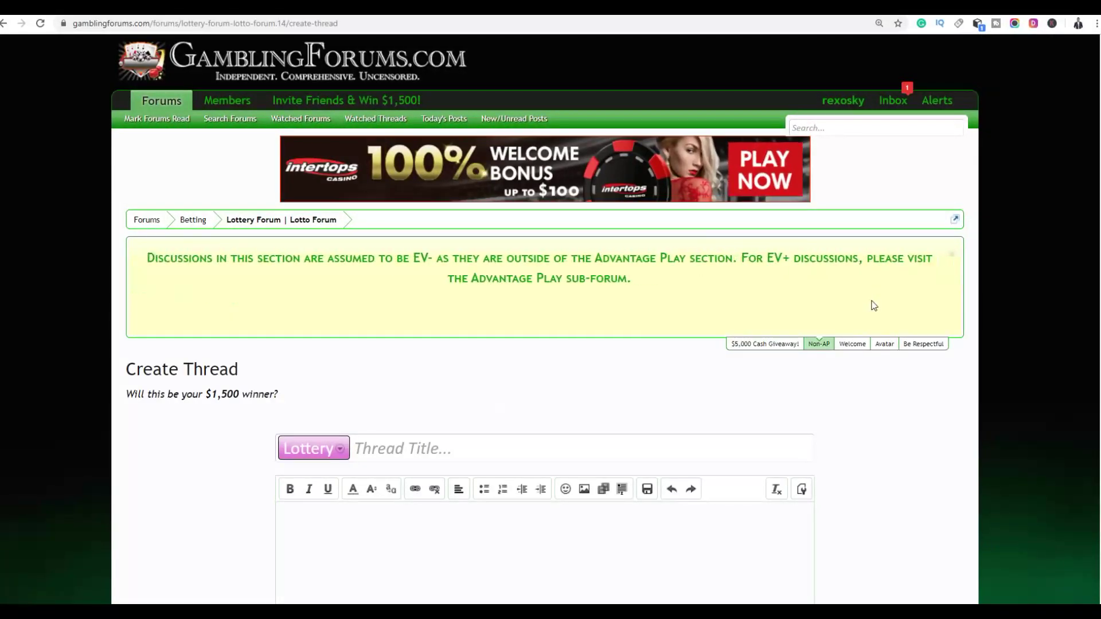
Step: Place the cursor in the Thread Title field, then in the post body editor
scroll(860, 290, "down", 4)
left_click(492, 214)
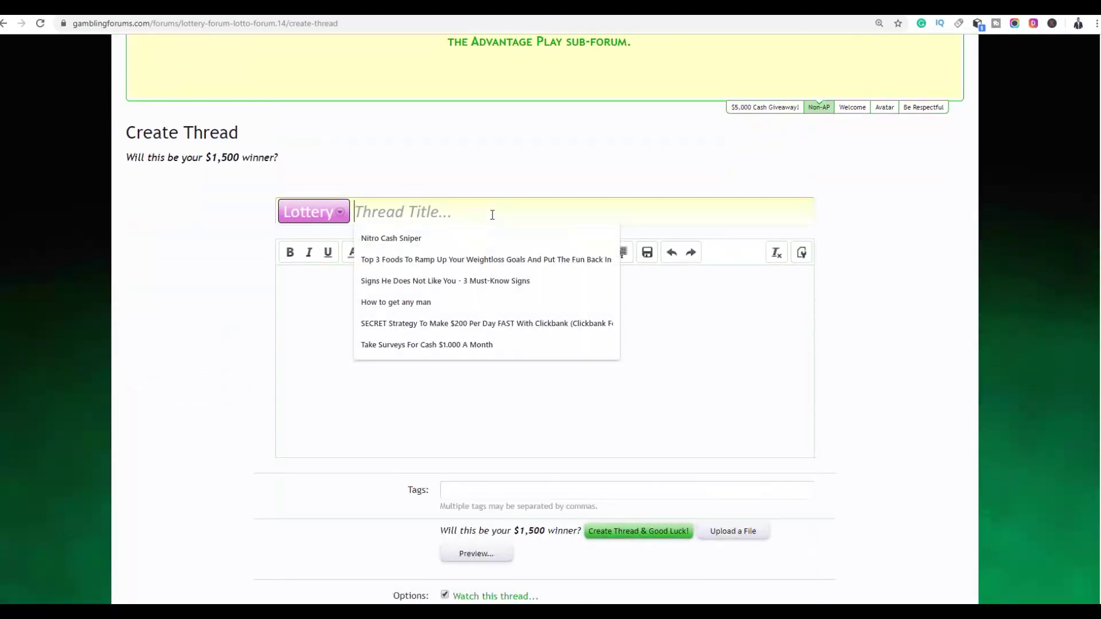
left_click(315, 294)
scroll(389, 287, "down", 2)
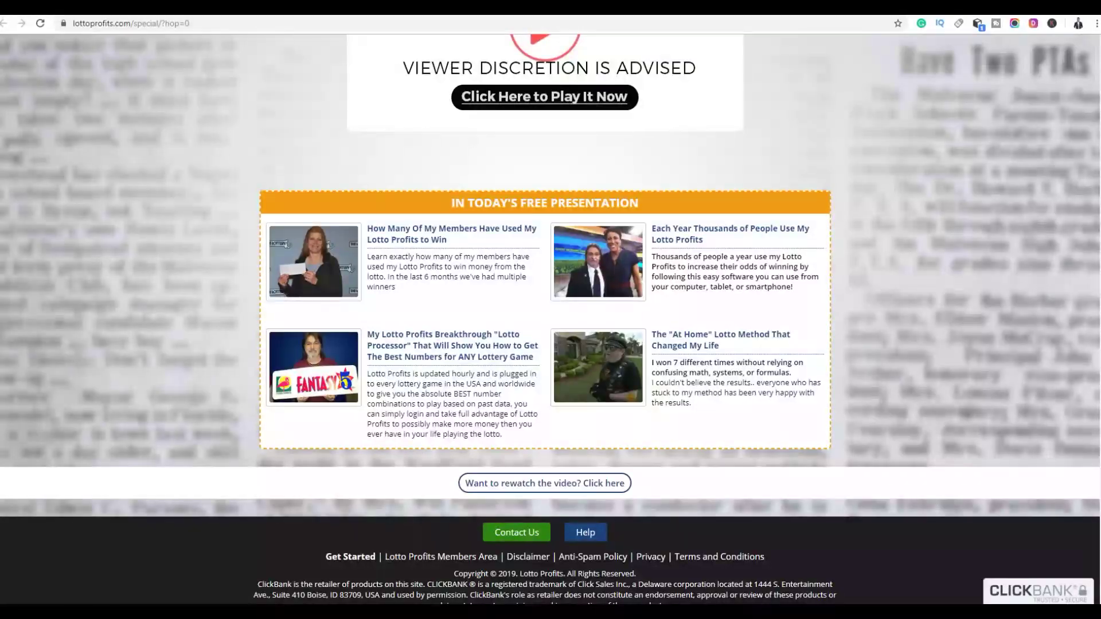
Step: Open the original presell page at lottoprofits.com/news/ from its listed URL
scroll(676, 125, "up", 3)
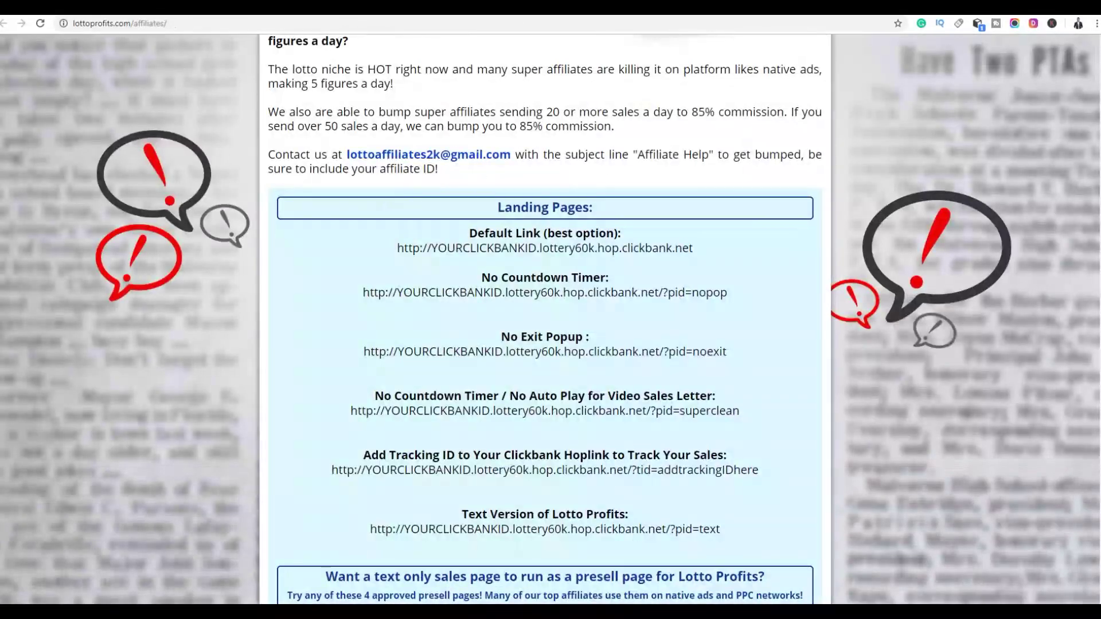
scroll(659, 143, "up", 10)
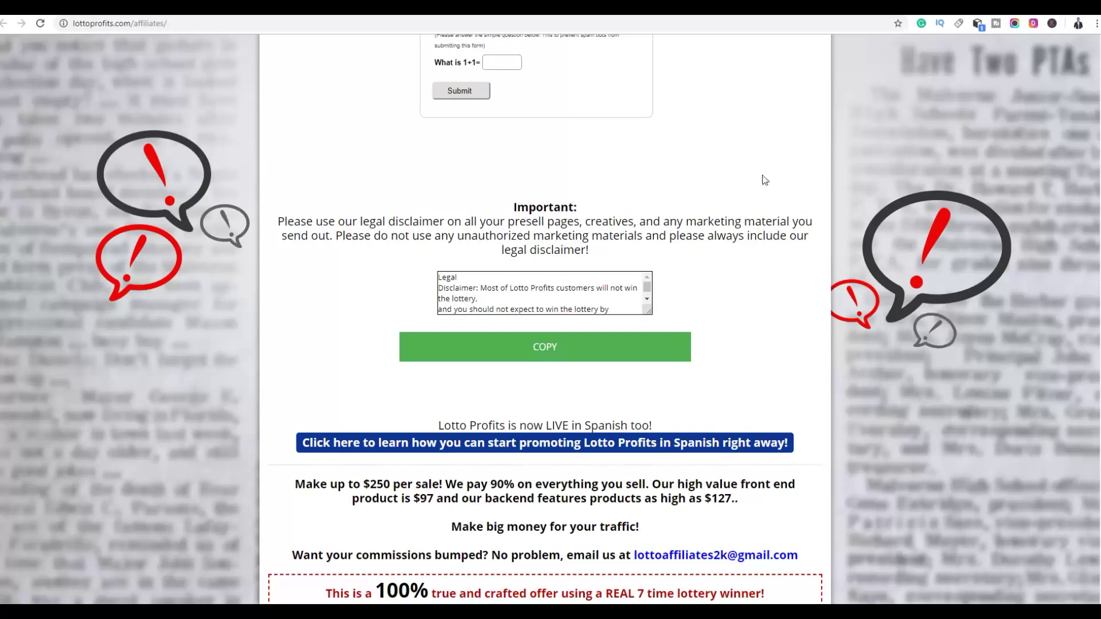
scroll(721, 184, "up", 6)
scroll(549, 182, "down", 8)
scroll(550, 183, "down", 3)
scroll(770, 244, "down", 10)
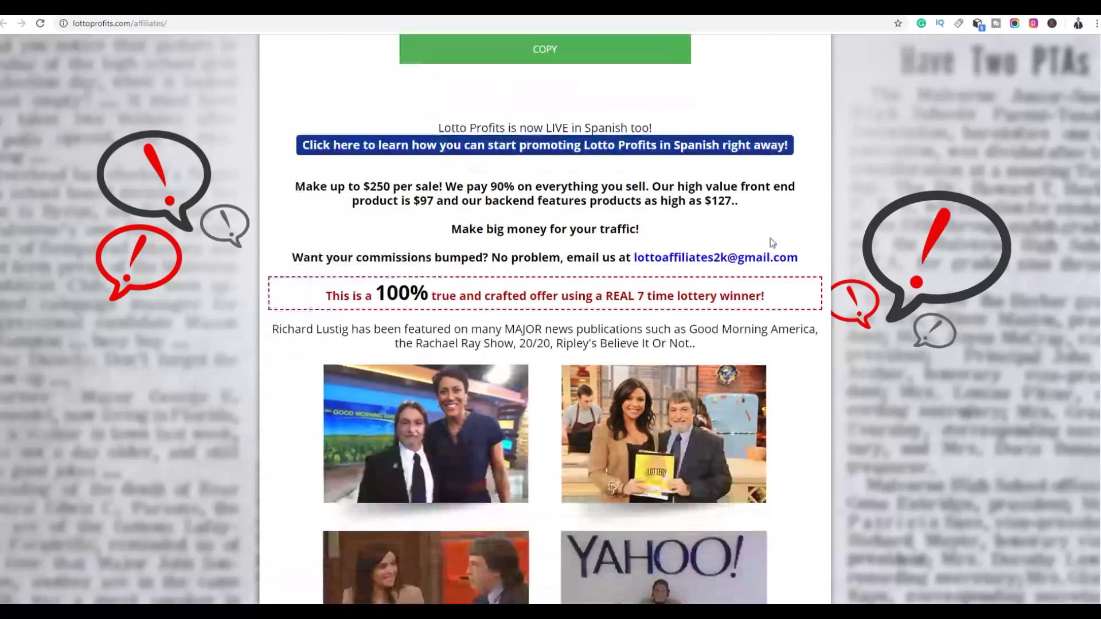
scroll(768, 237, "down", 8)
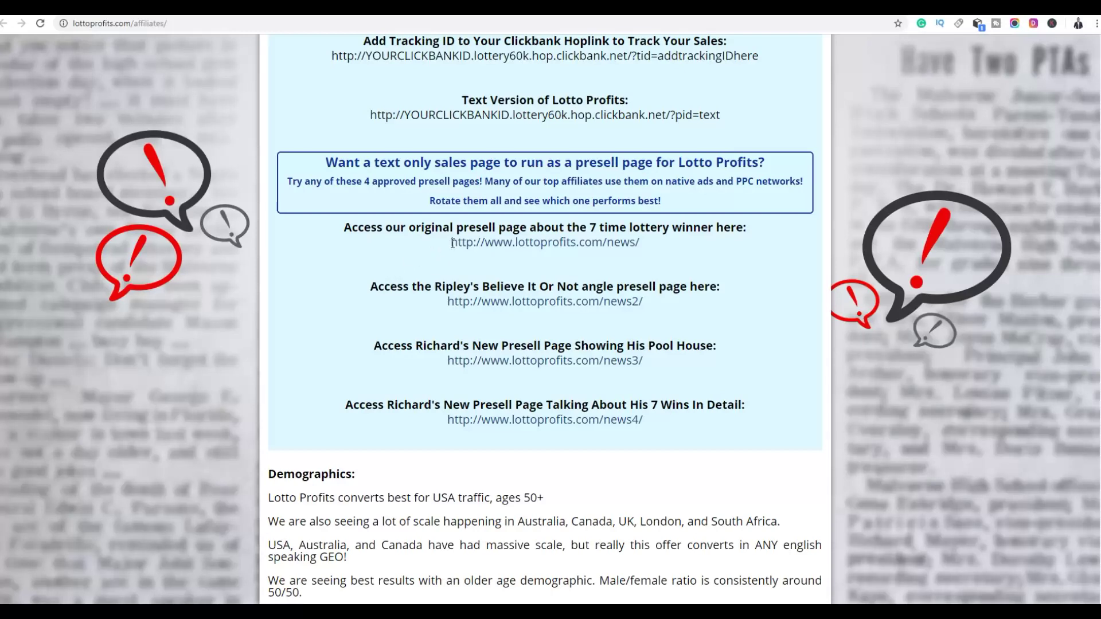
left_click_drag(452, 242, 641, 243)
right_click(621, 250)
left_click(666, 270)
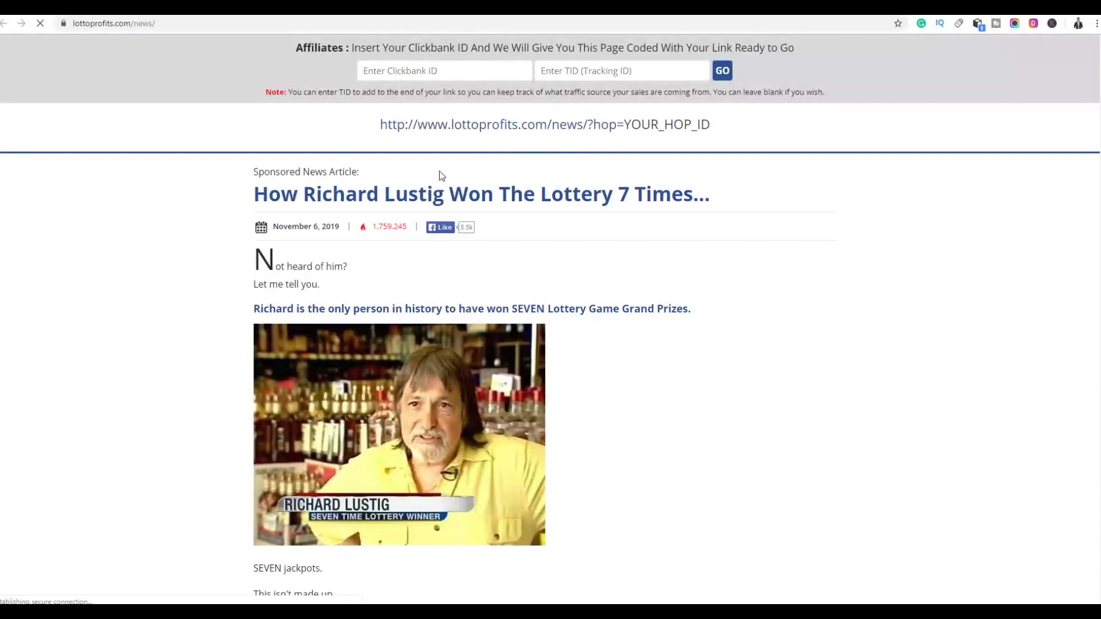
Step: Copy the title 'How Richard Lustig Won The Lottery 7 Times...' and return to the forum tab
scroll(378, 173, "down", 1)
scroll(378, 173, "down", 6)
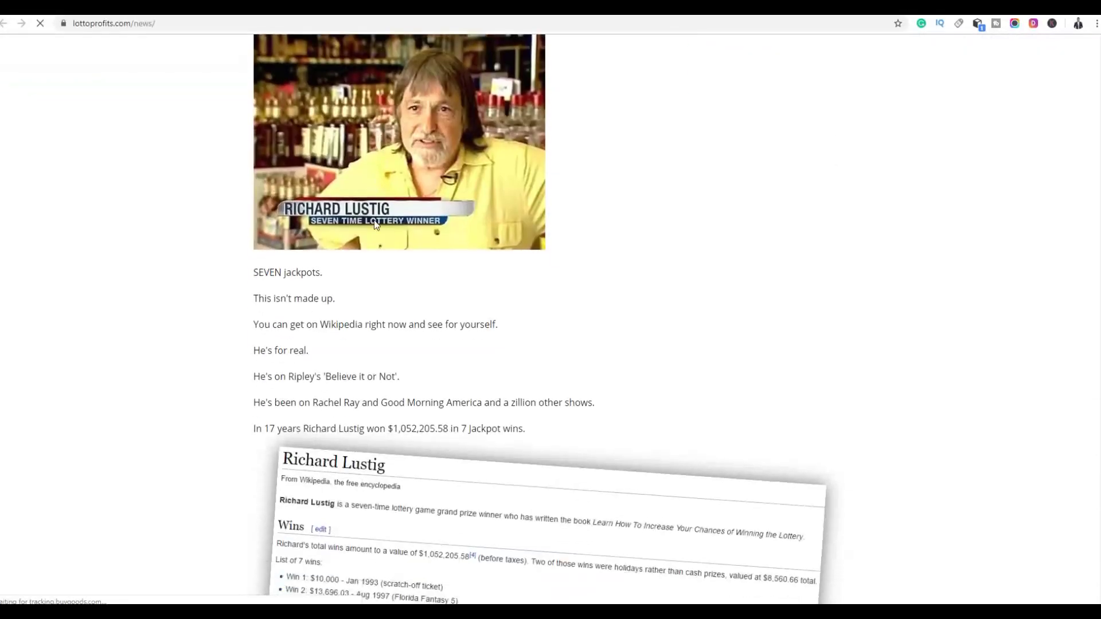
scroll(392, 199, "down", 5)
scroll(392, 200, "down", 10)
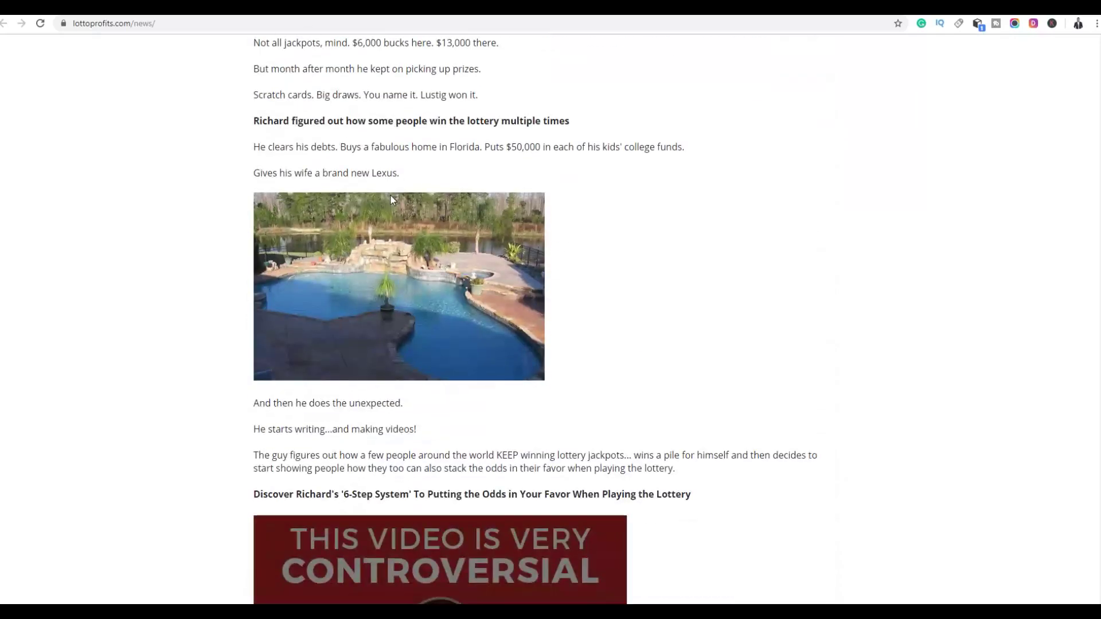
scroll(437, 340, "down", 5)
scroll(437, 340, "up", 20)
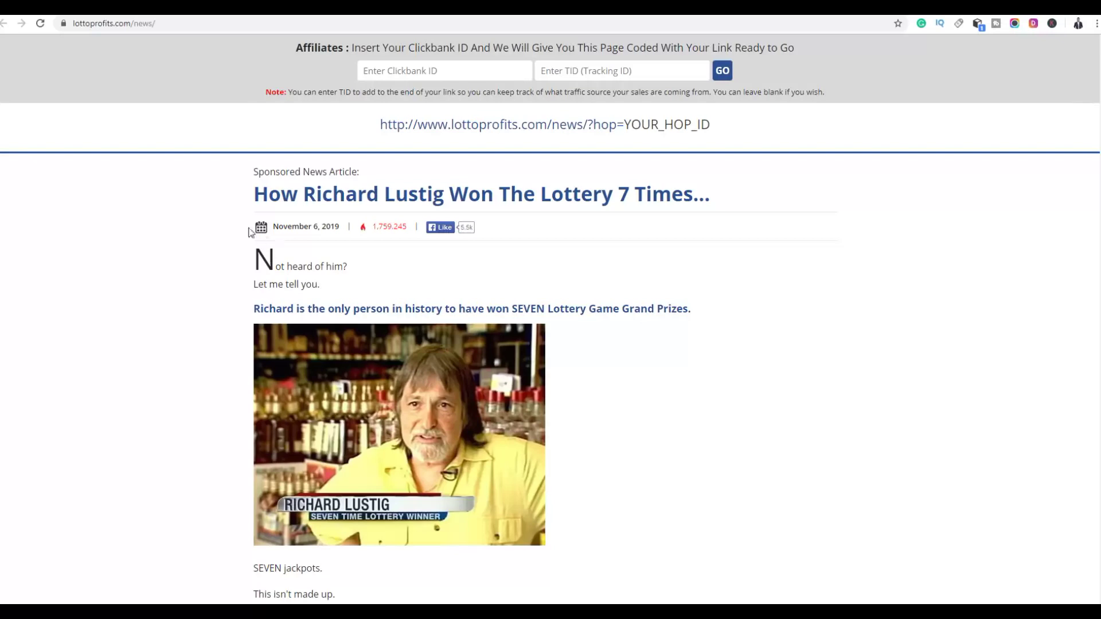
left_click_drag(258, 198, 686, 193)
right_click(699, 199)
left_click(701, 202)
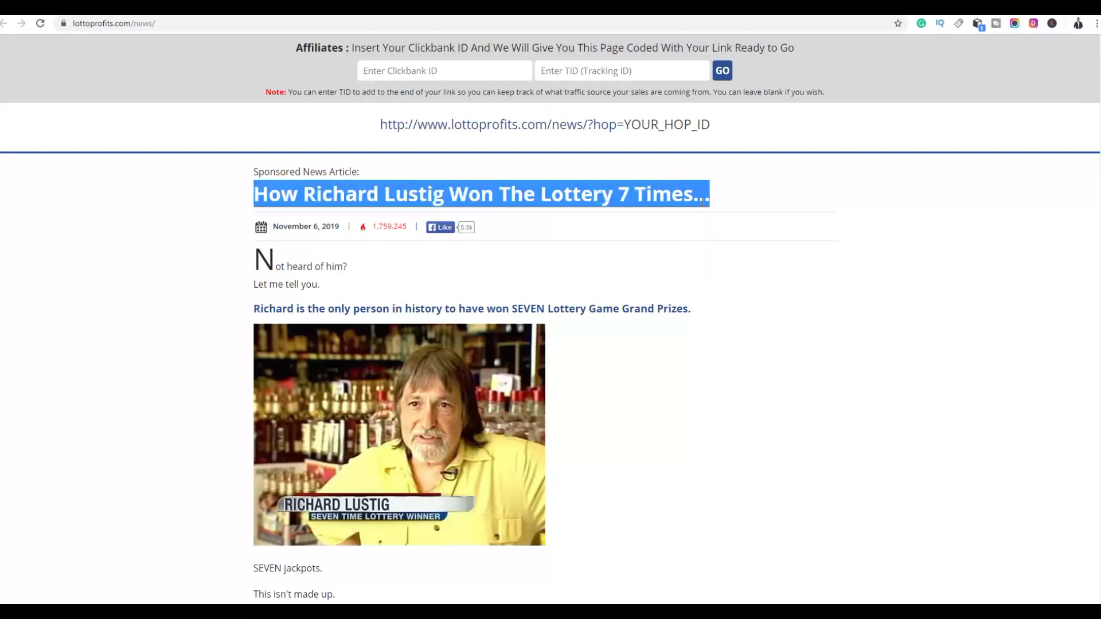
left_click(667, 177)
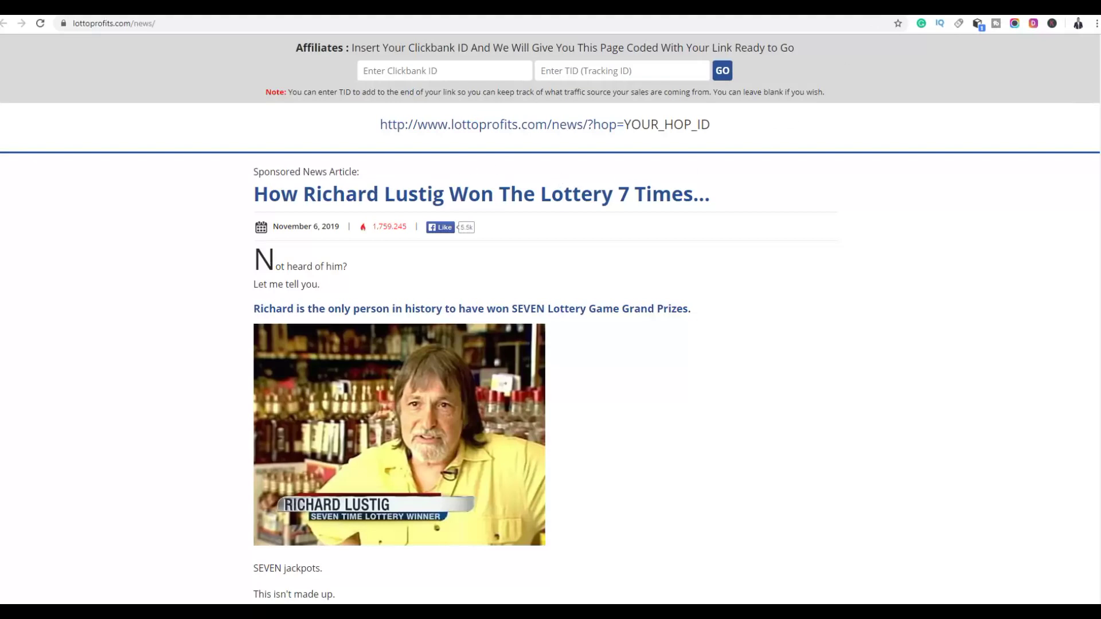
key("ctrl+Tab")
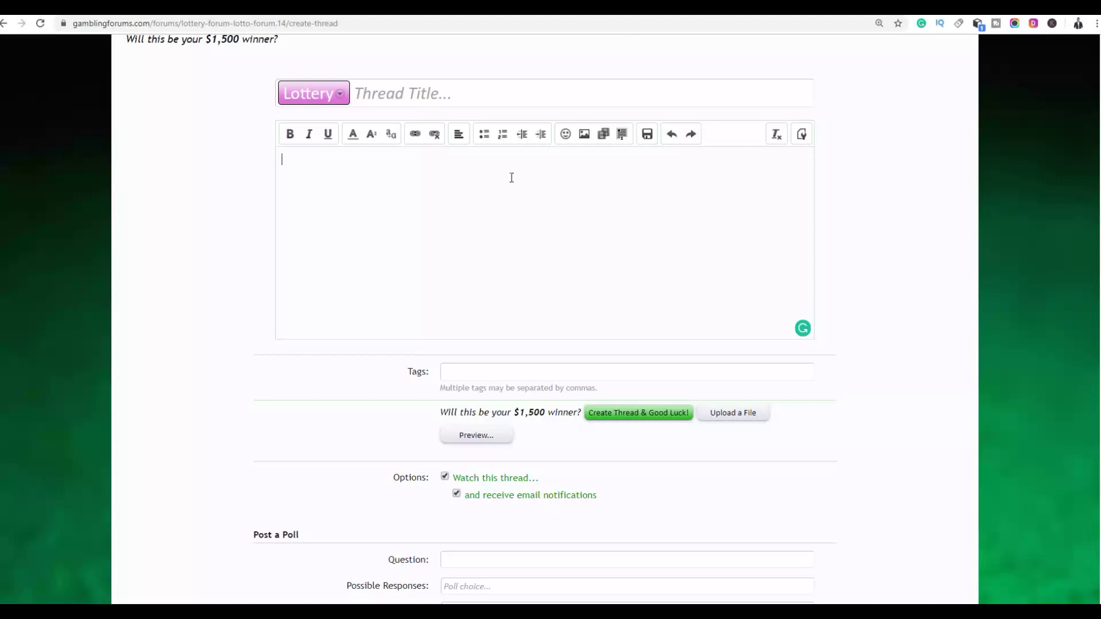
Step: Paste the article title into the Thread Title field
right_click(438, 91)
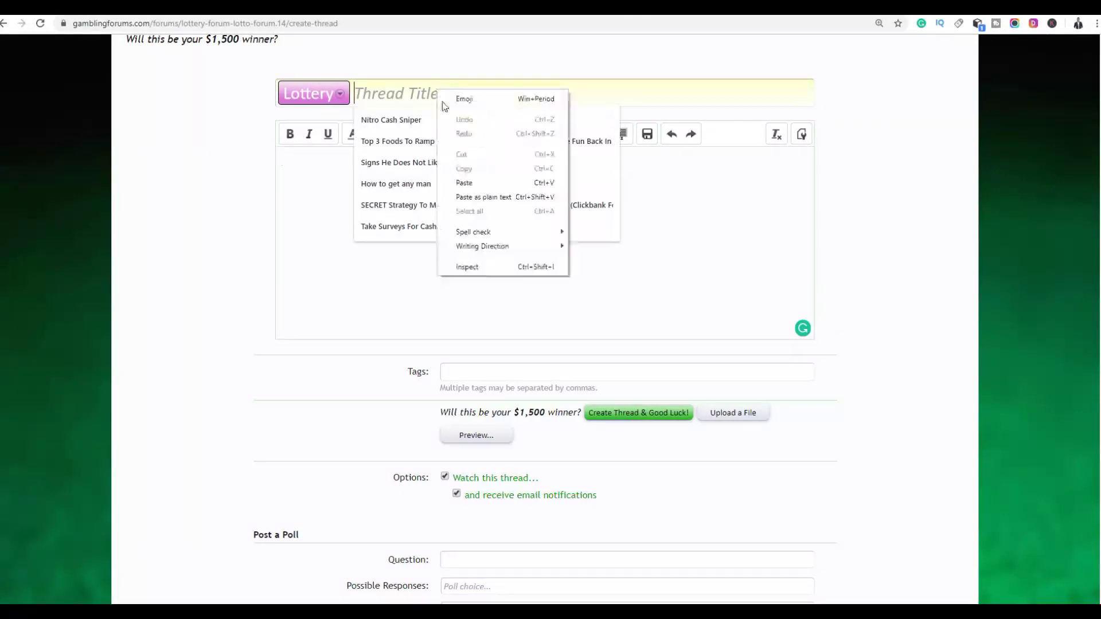
left_click(476, 183)
left_click(710, 181)
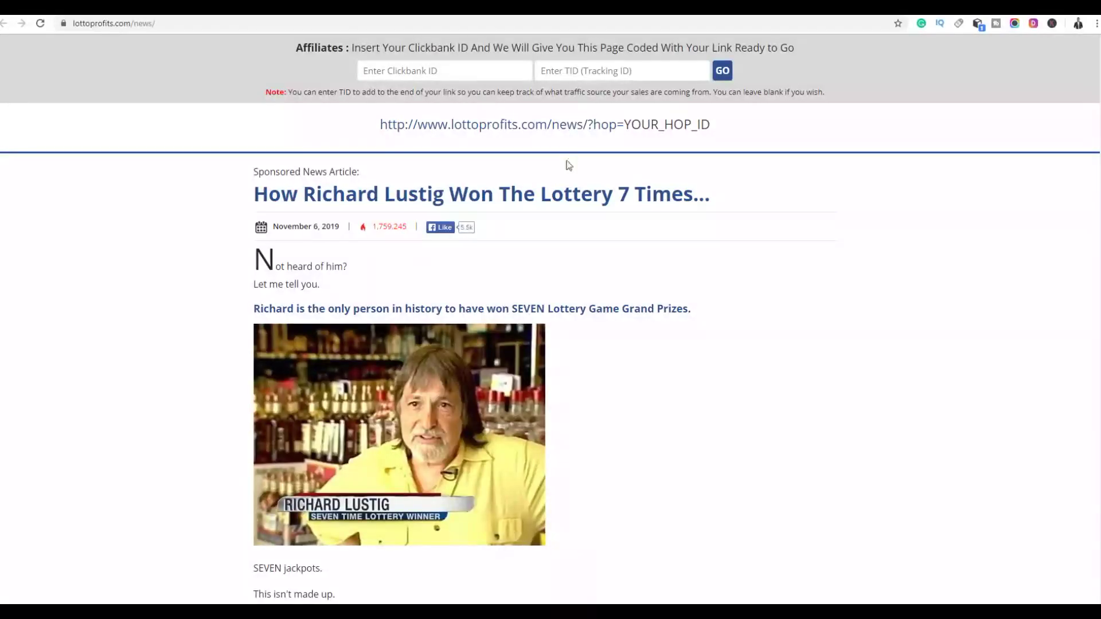
Step: Copy the article's opening lines through 'Prizes.' into the post body
scroll(570, 159, "down", 5)
scroll(516, 171, "up", 3)
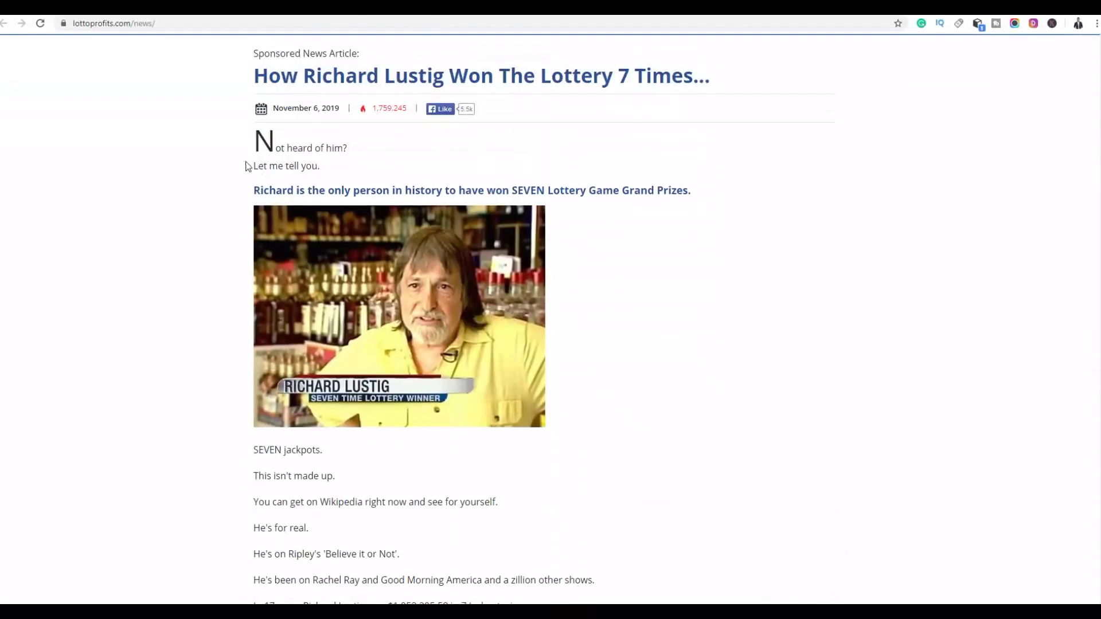
left_click_drag(256, 143, 691, 192)
left_click(698, 192)
key("ctrl+c")
key("ctrl+Tab")
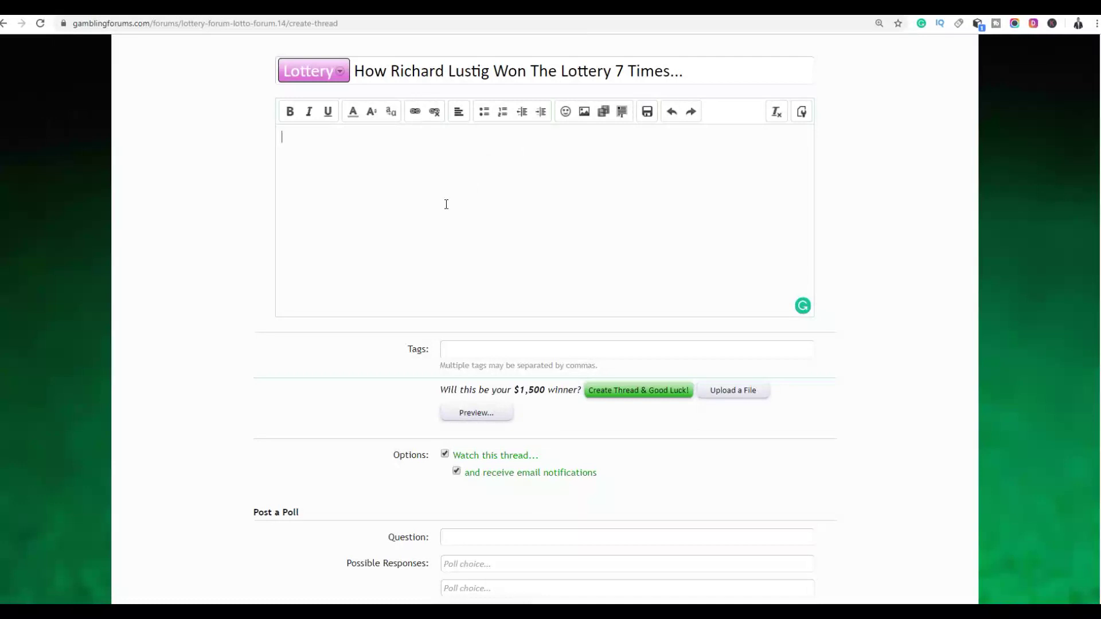
key("ctrl+v")
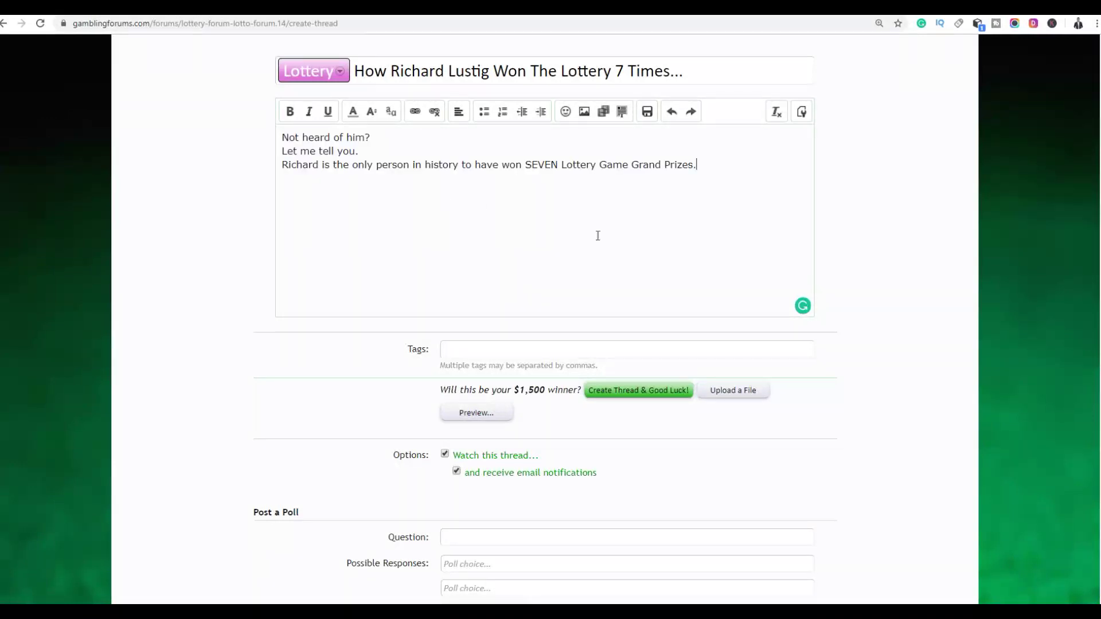
Step: Add the paragraphs from 'SEVEN jackpots' onward below the opening lines, separated by blank lines
key("ctrl+shift+Tab")
scroll(590, 214, "down", 6)
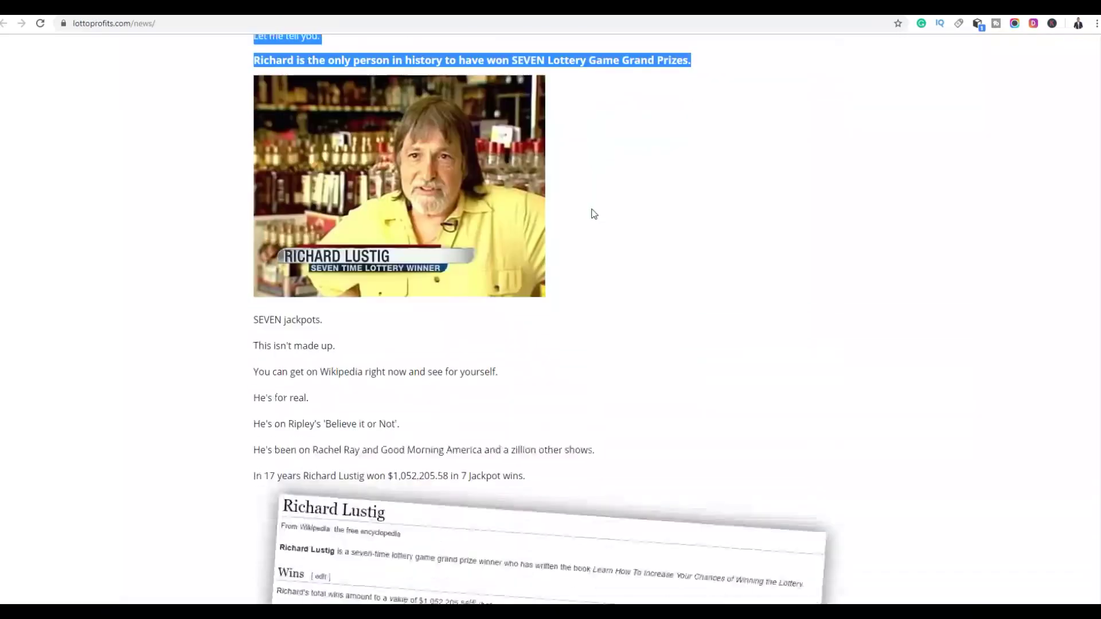
mouse_move(256, 98)
left_mouse_down()
mouse_move(364, 196)
mouse_move(467, 245)
mouse_move(436, 252)
mouse_move(278, 225)
mouse_move(254, 98)
left_mouse_up()
left_click(517, 253)
right_click(258, 96)
left_click(295, 109)
key("ctrl+Tab")
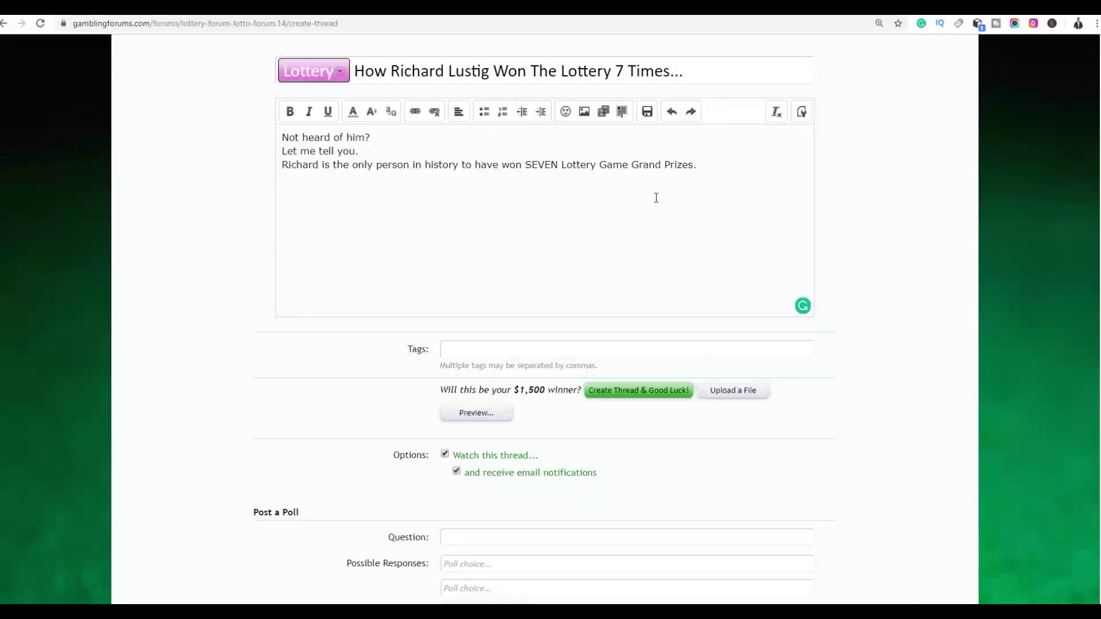
key("Return")
key("Return")
key("ctrl+v")
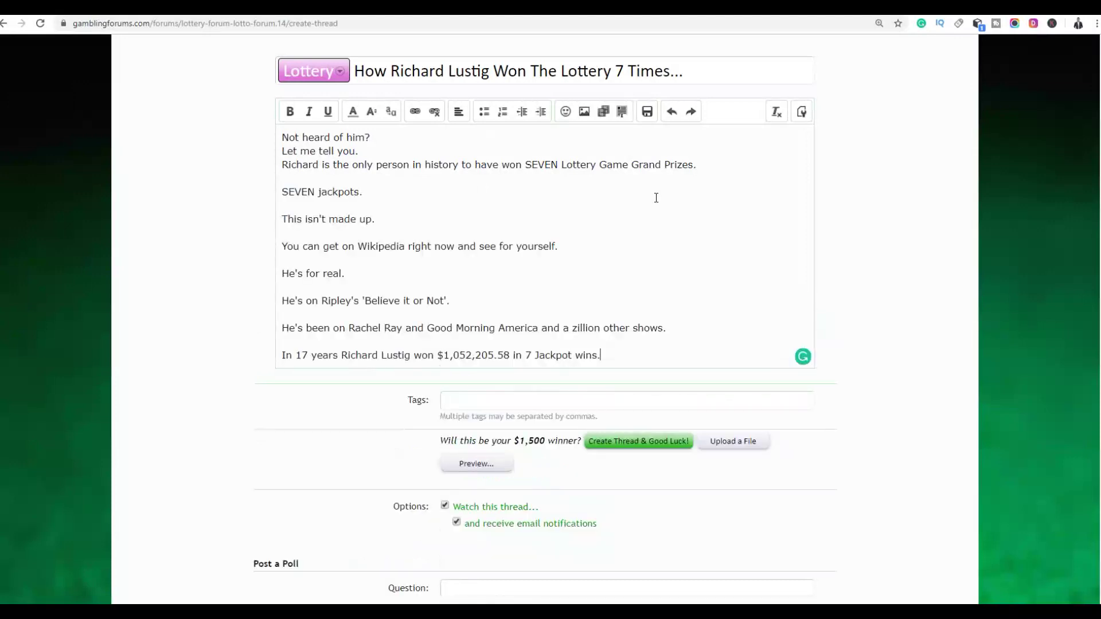
key("Return")
key("Return")
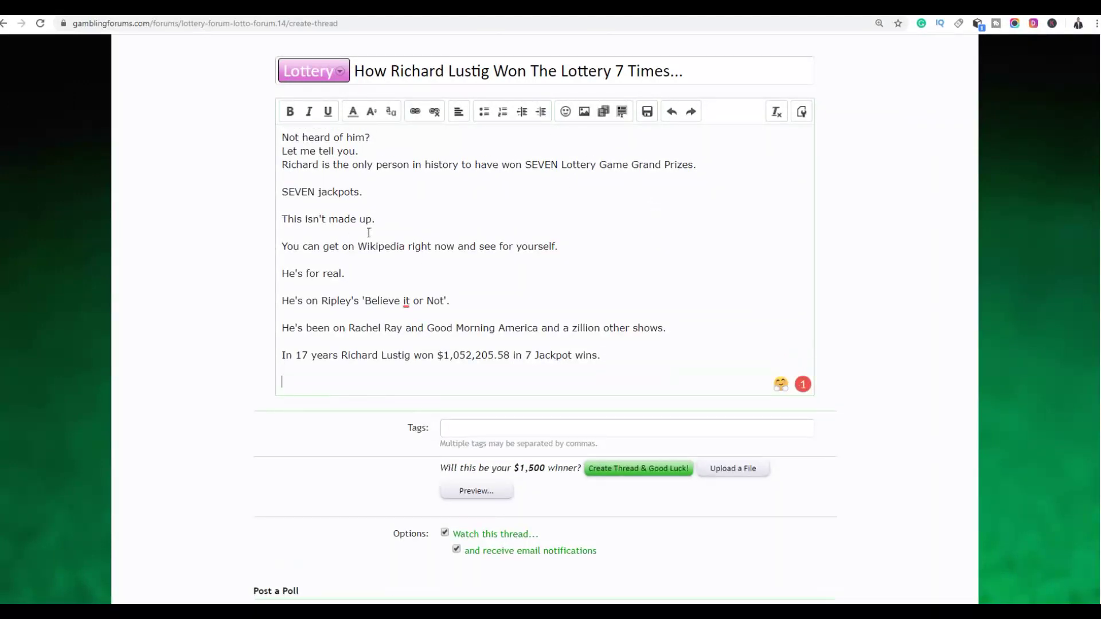
Step: Insert a blank line after 'Grand Prizes.' to make room for the photo
left_click(377, 198)
left_click(729, 167)
key("Return")
key("Return")
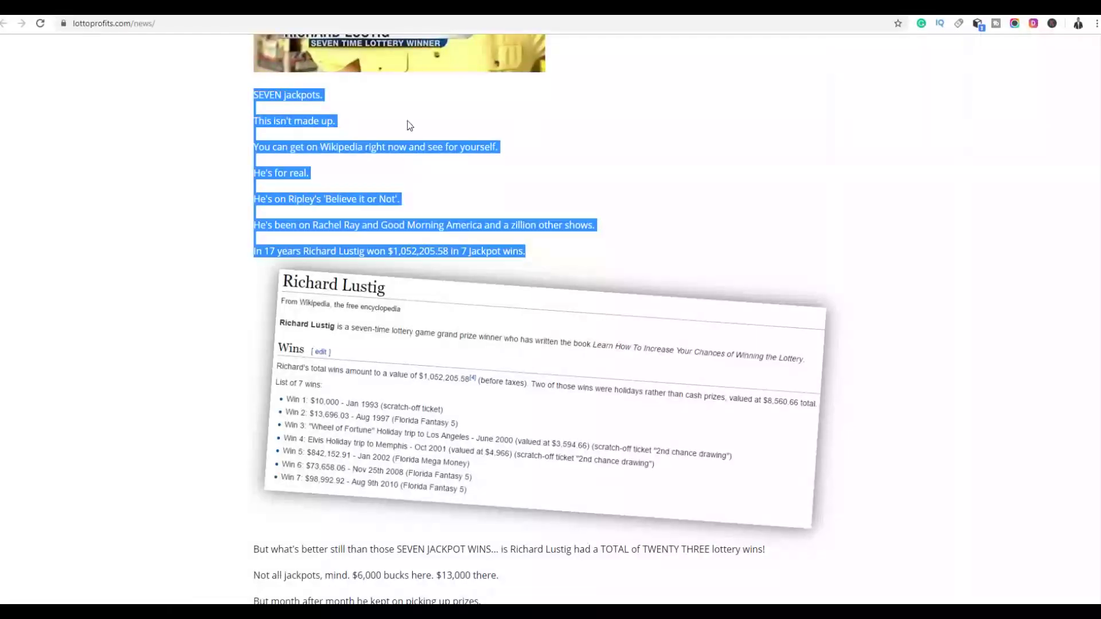
scroll(484, 228, "up", 5)
Step: Save the Richard Lustig photo from the article as lustig.jpg
left_click(589, 228)
right_click(403, 197)
left_click(423, 215)
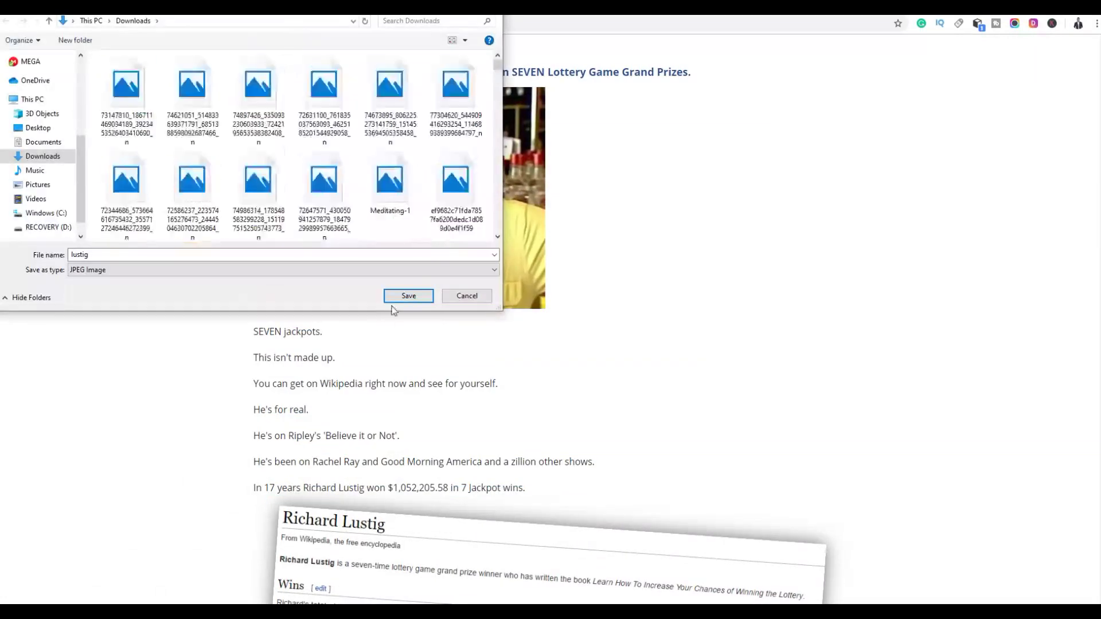
left_click(402, 295)
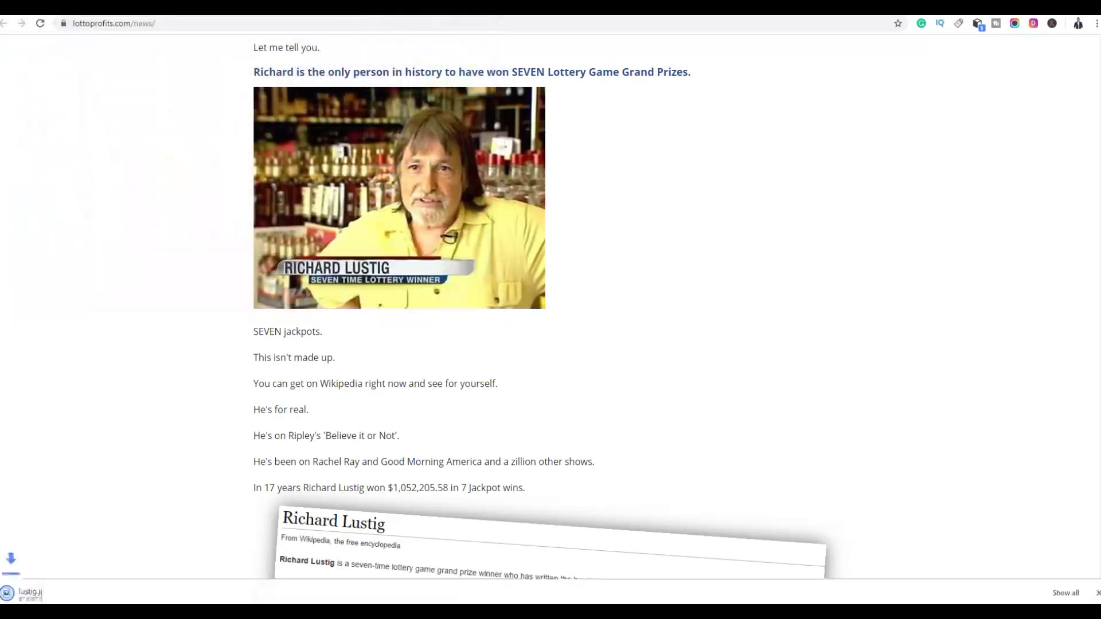
Step: Insert the photo into the post using its copied image address, then add an empty line
key("ctrl+Tab")
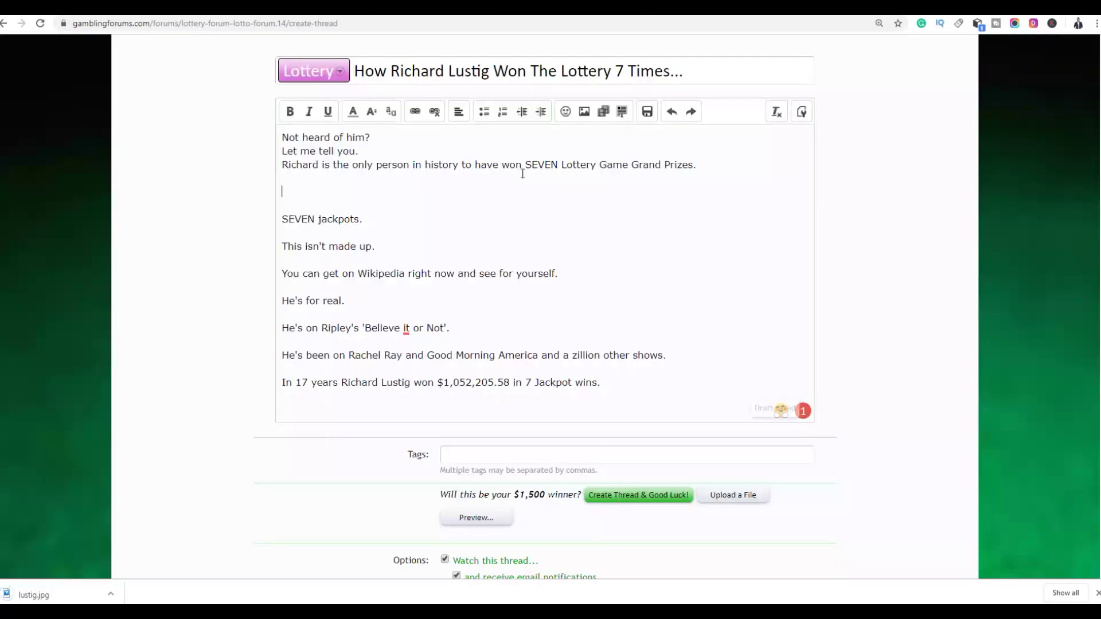
left_click(585, 112)
left_click(517, 326)
left_click(585, 113)
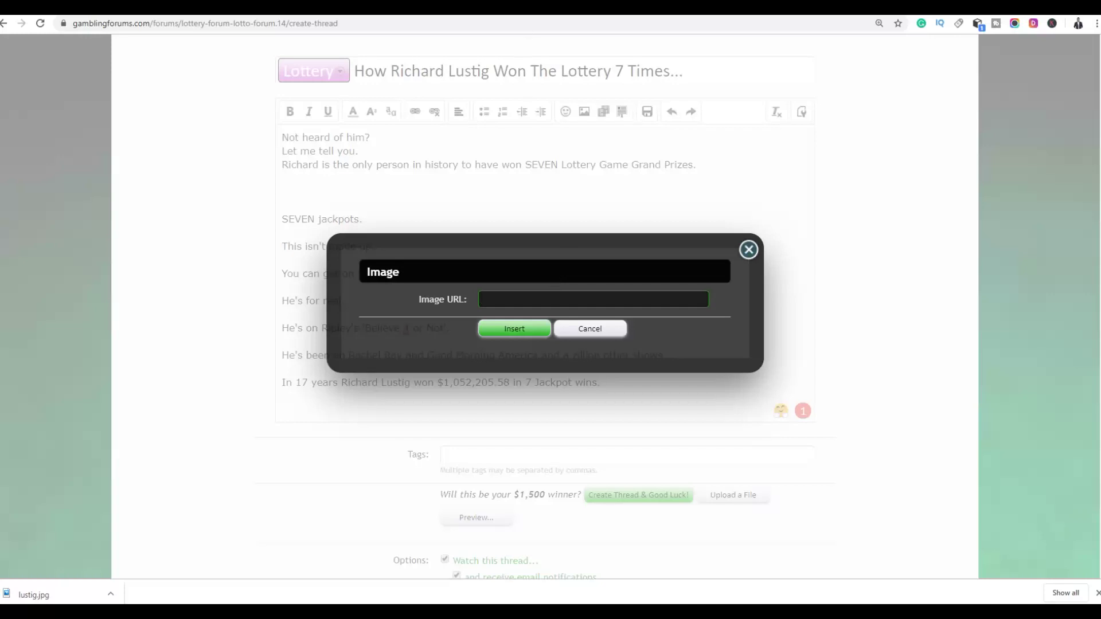
left_click(531, 7)
right_click(401, 172)
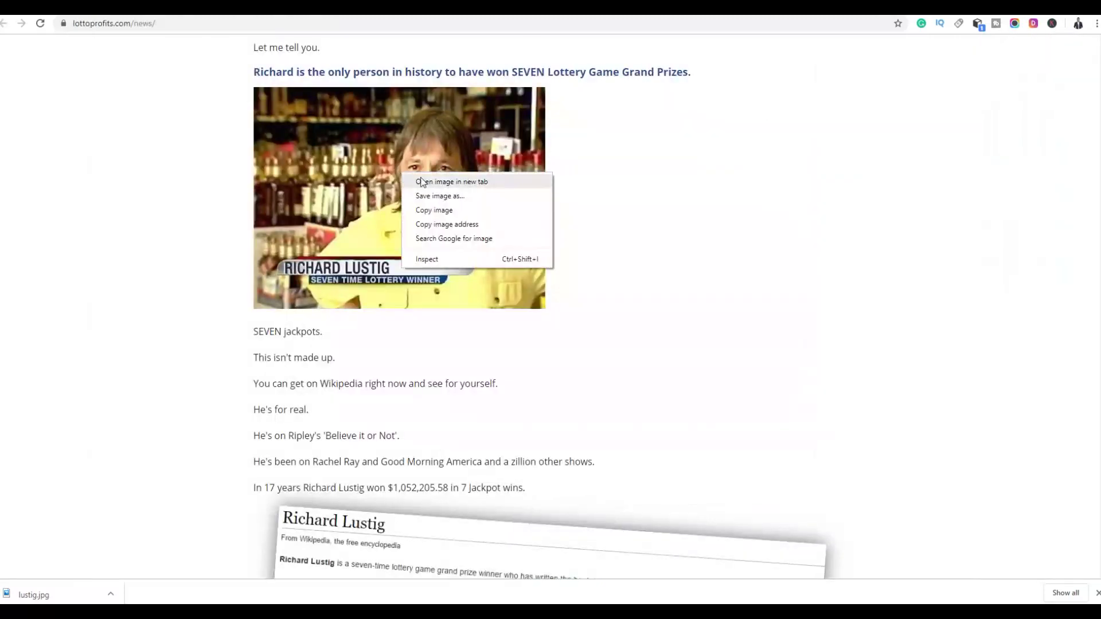
left_click(440, 226)
left_click(637, 7)
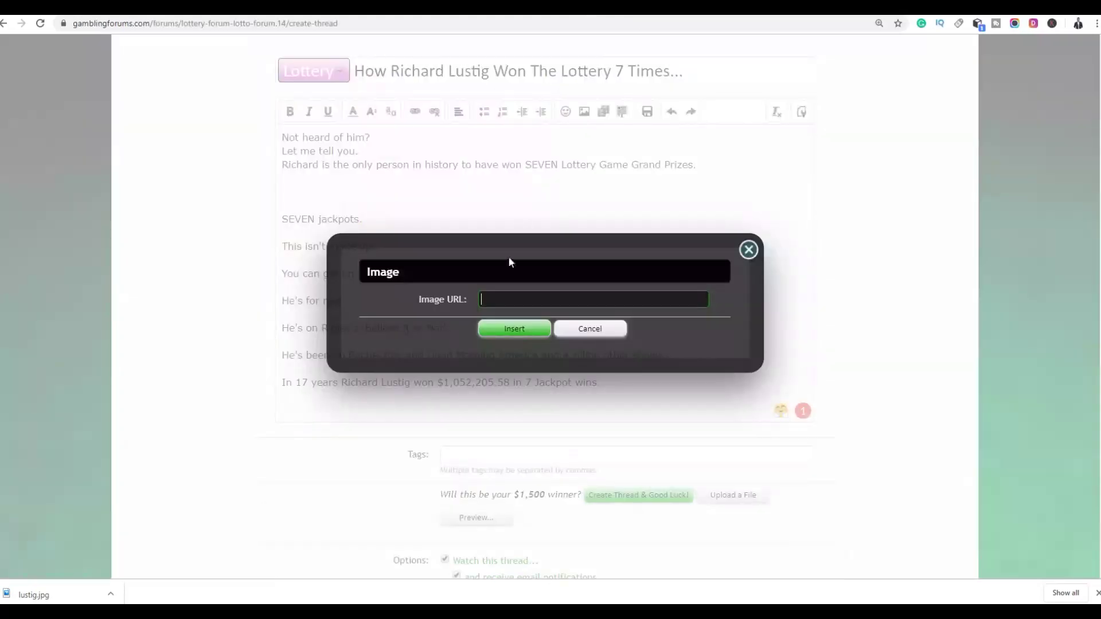
key("ctrl+v")
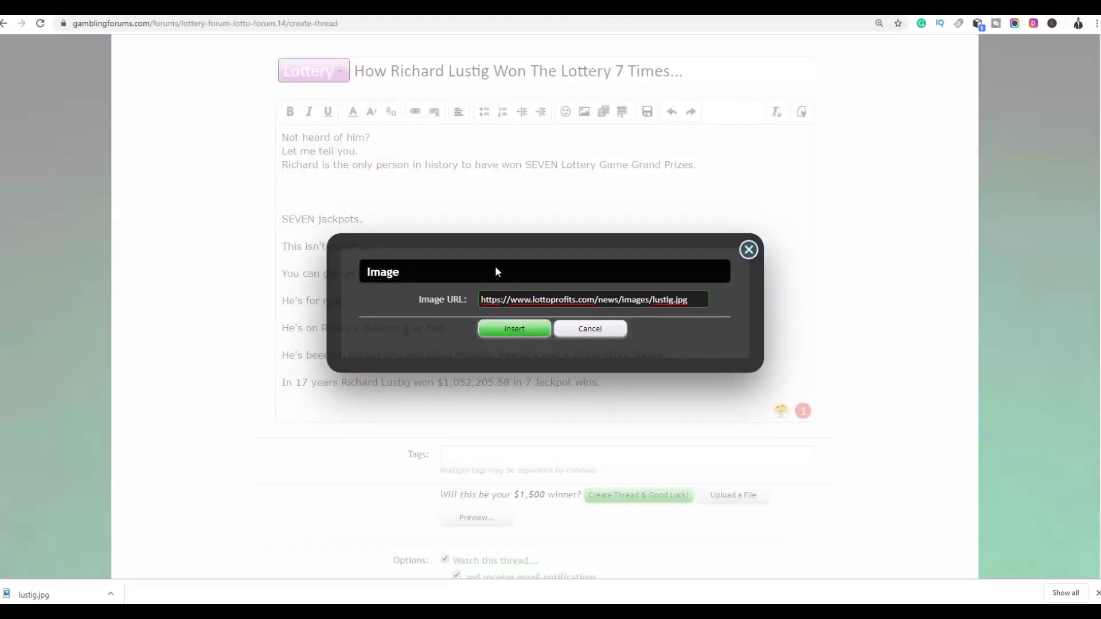
left_click(526, 327)
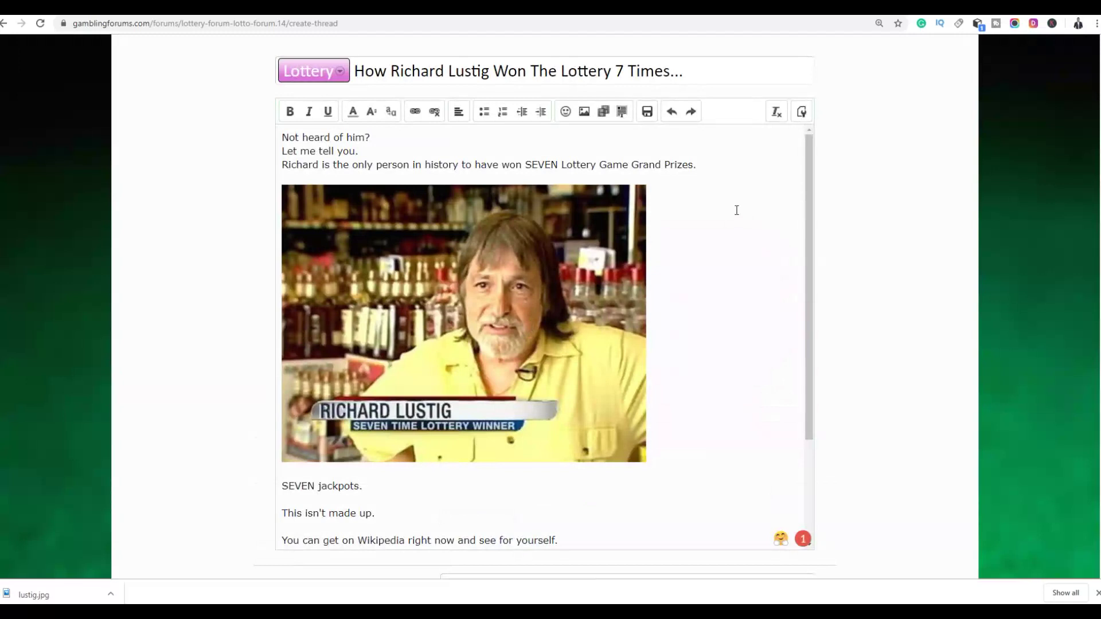
scroll(742, 227, "down", 3)
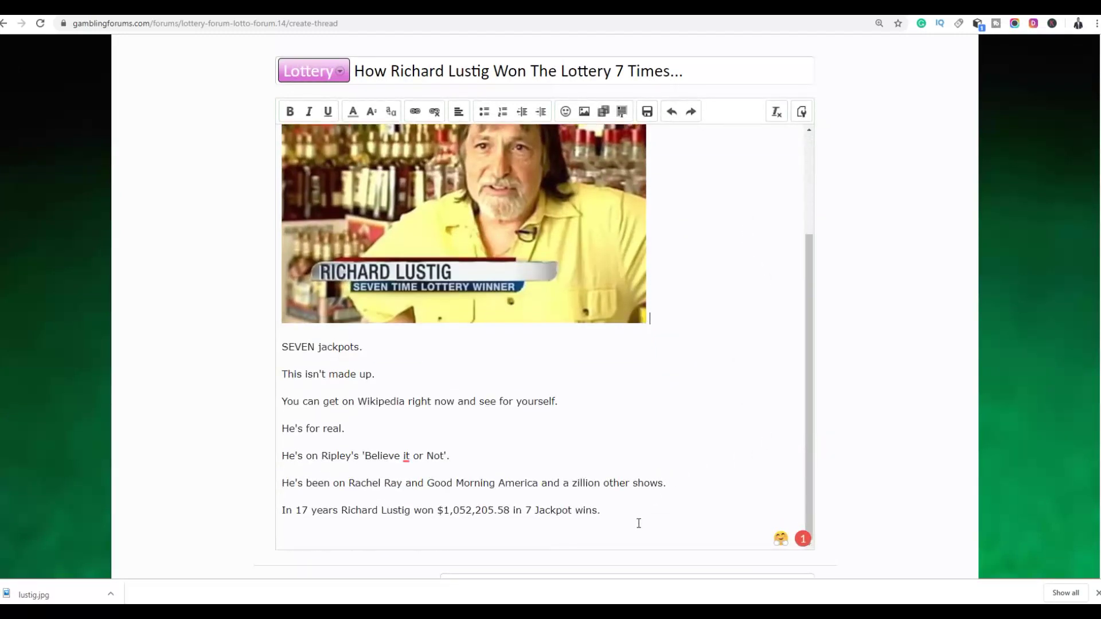
key("Return")
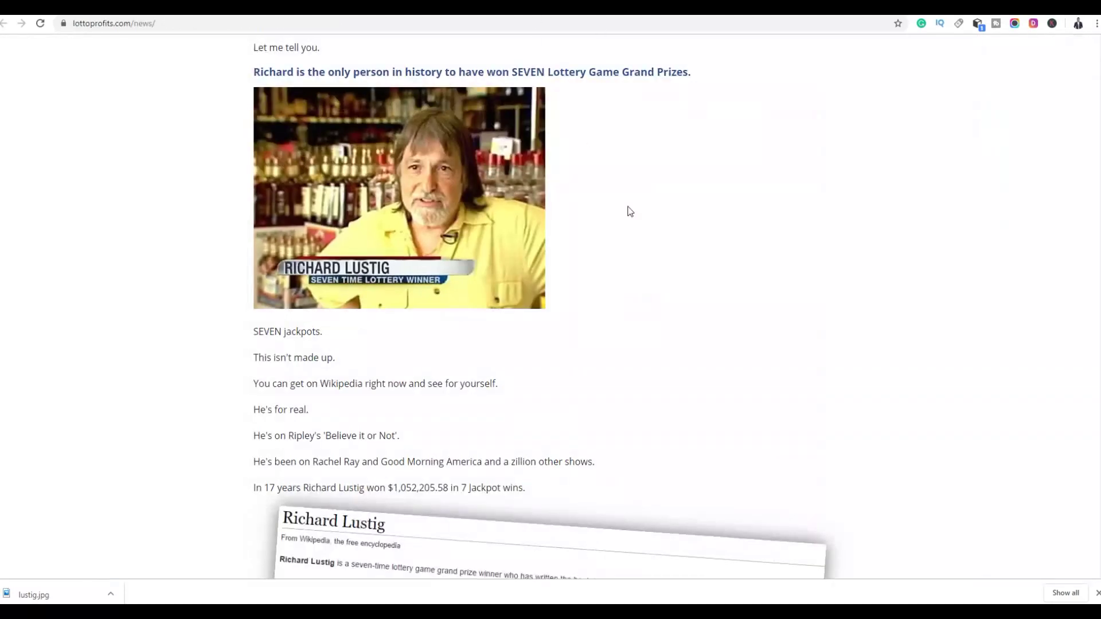
Step: Close the extra tab and reload the original lottoprofits.com/news presell article
scroll(630, 211, "down", 20)
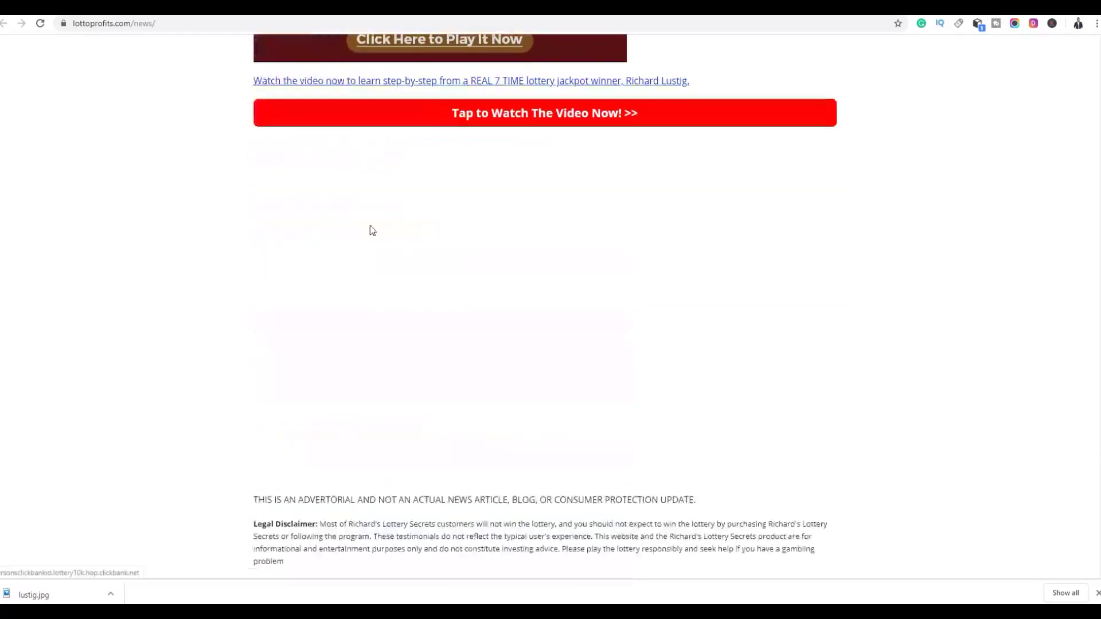
scroll(481, 224, "up", 15)
scroll(485, 284, "up", 13)
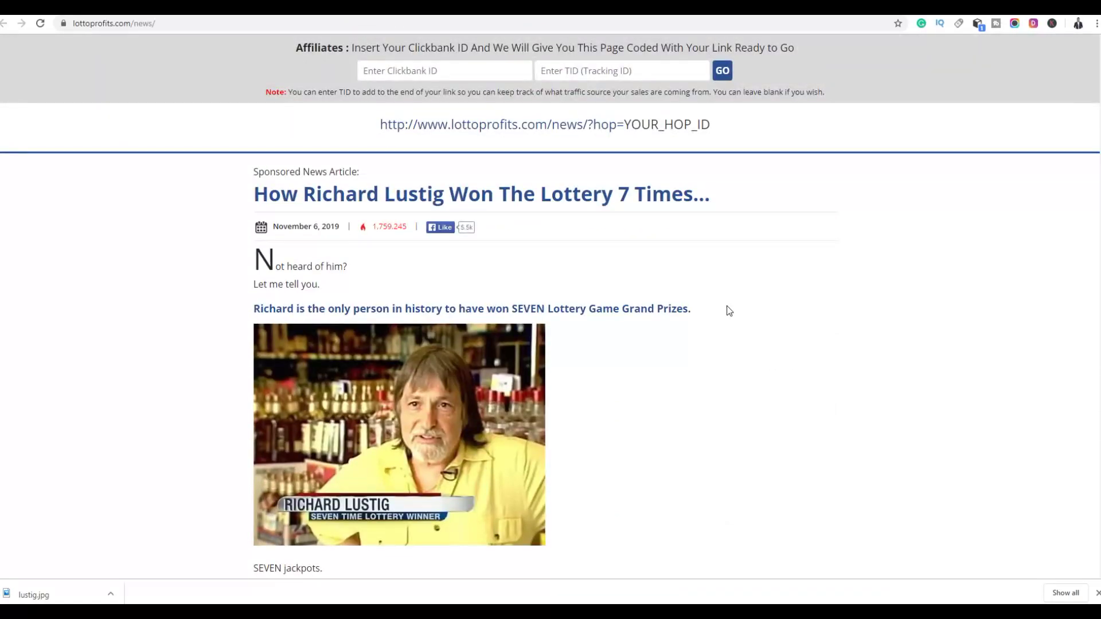
key("ctrl+w")
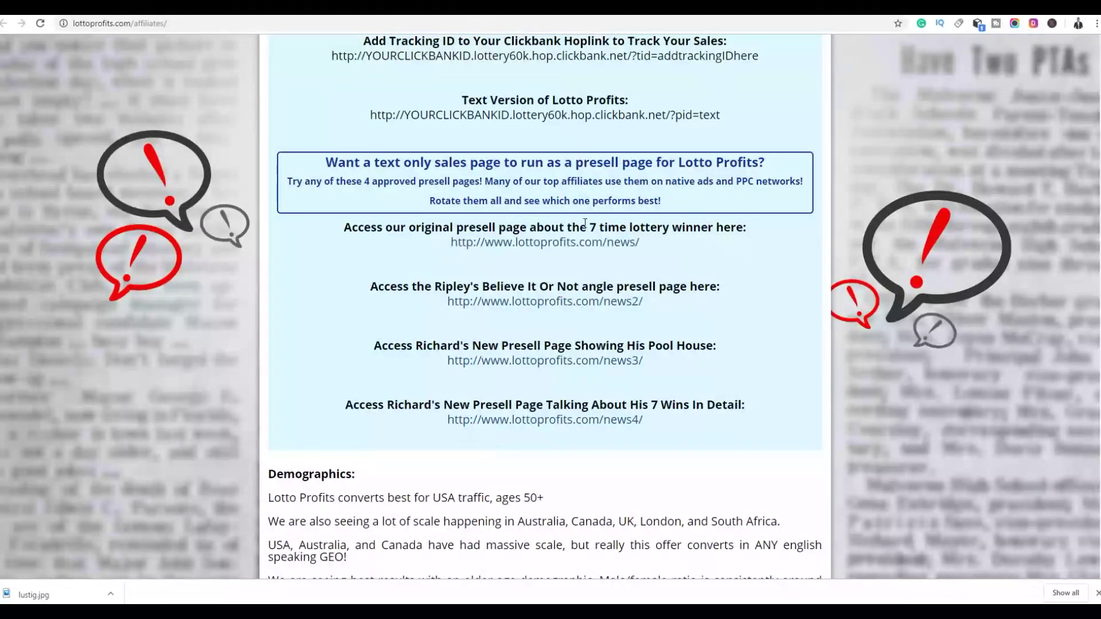
left_click_drag(452, 242, 654, 244)
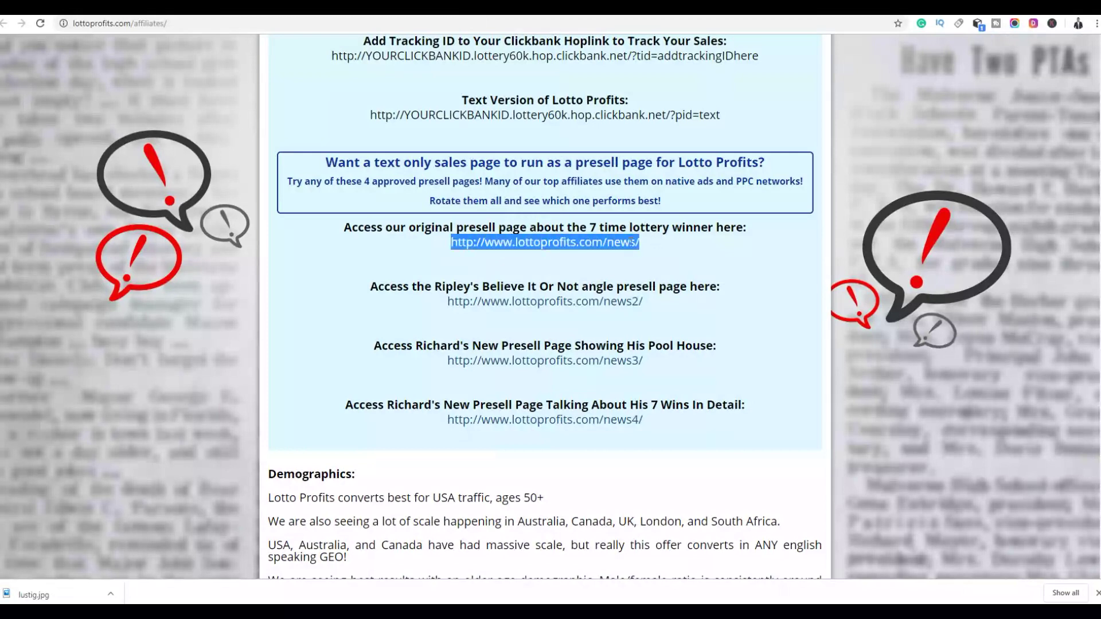
right_click(606, 253)
left_click(632, 269)
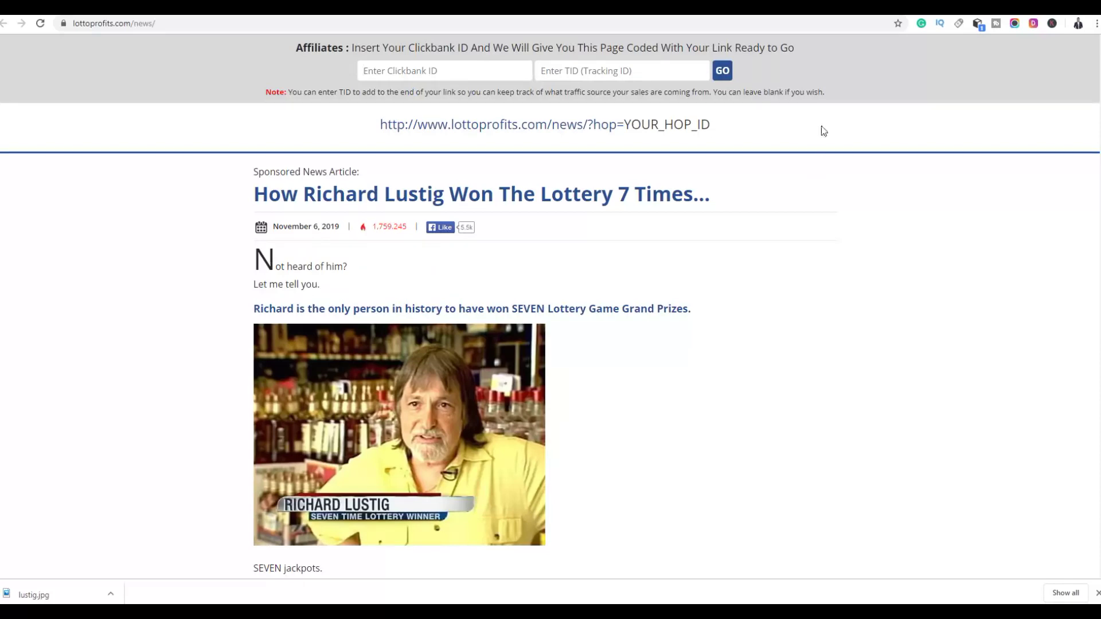
key("ctrl+Tab")
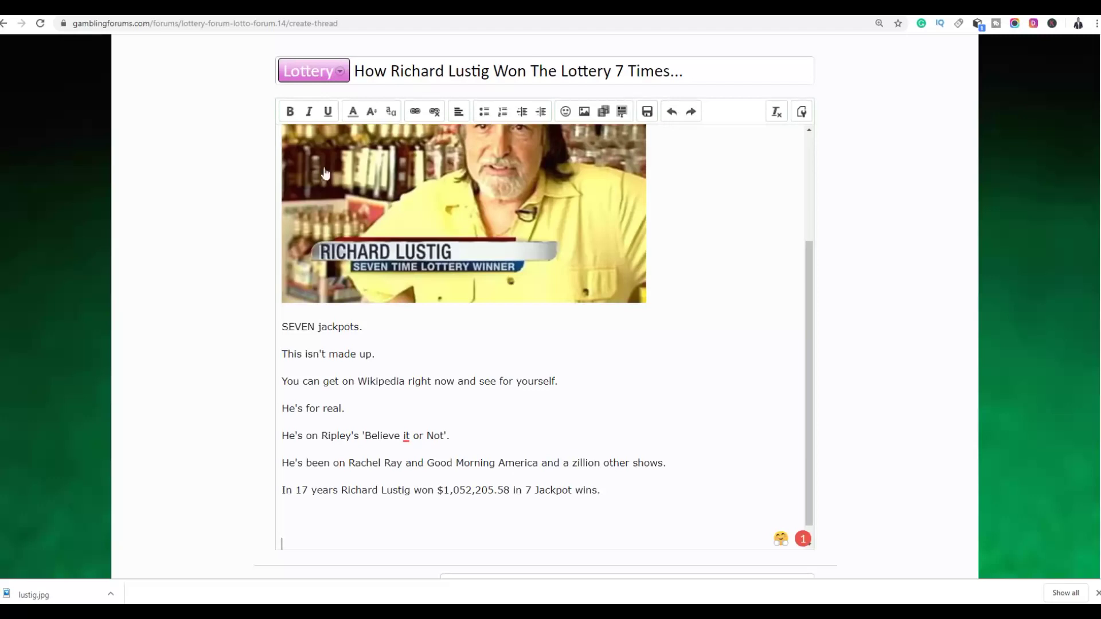
key("ctrl+shift+Tab")
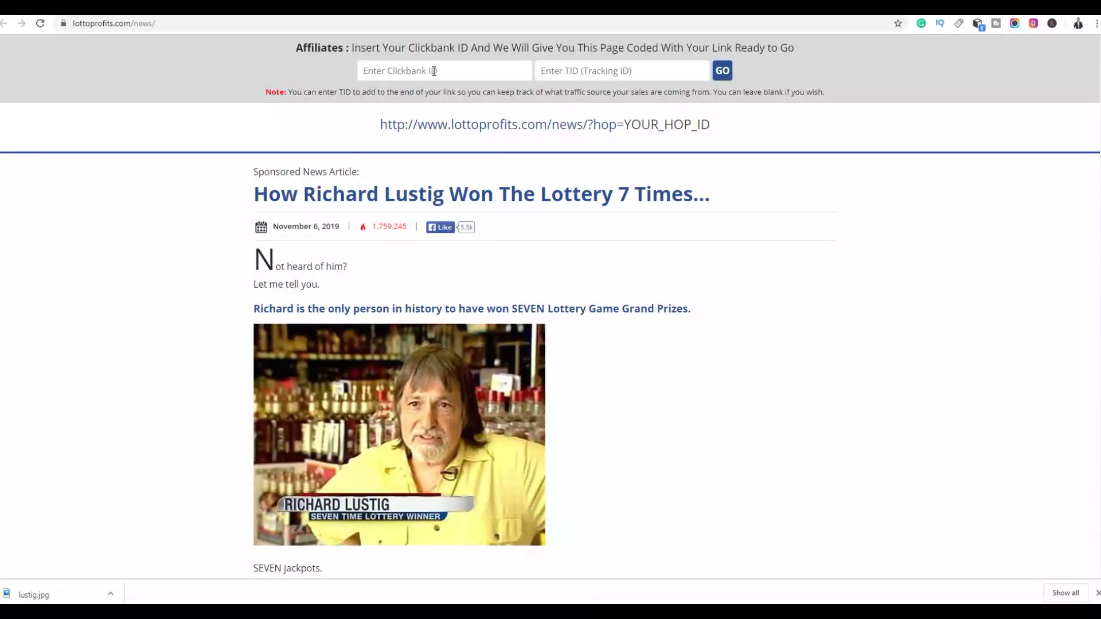
Step: Generate the article hoplink with the affiliate's ClickBank ID and tracking ID 'forum'
type("rexosky")
left_click(573, 70)
type("forum")
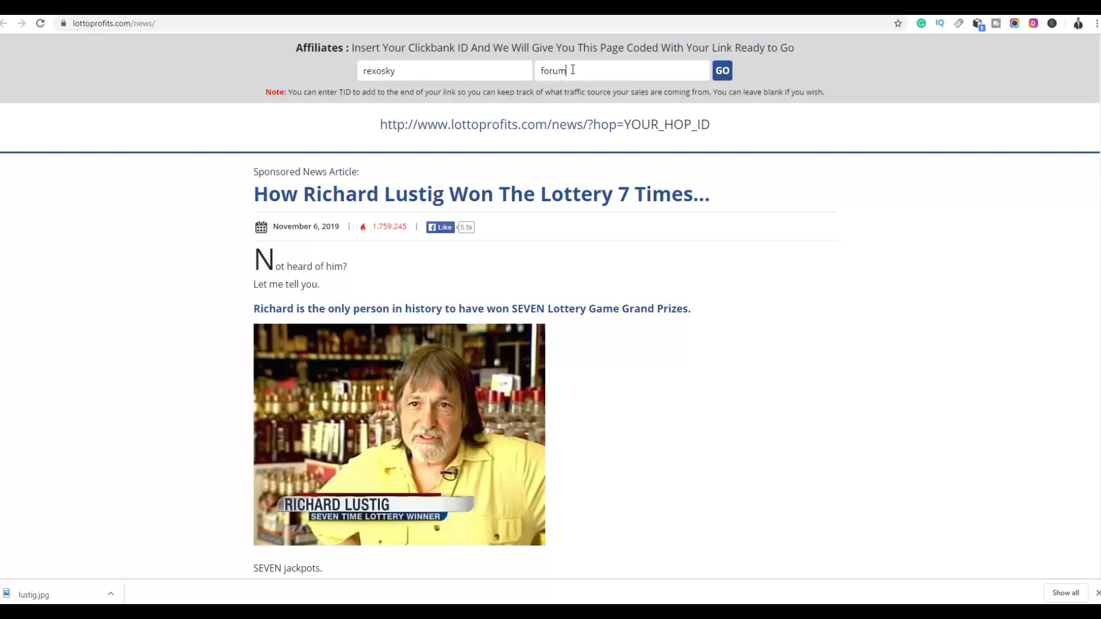
left_click(725, 79)
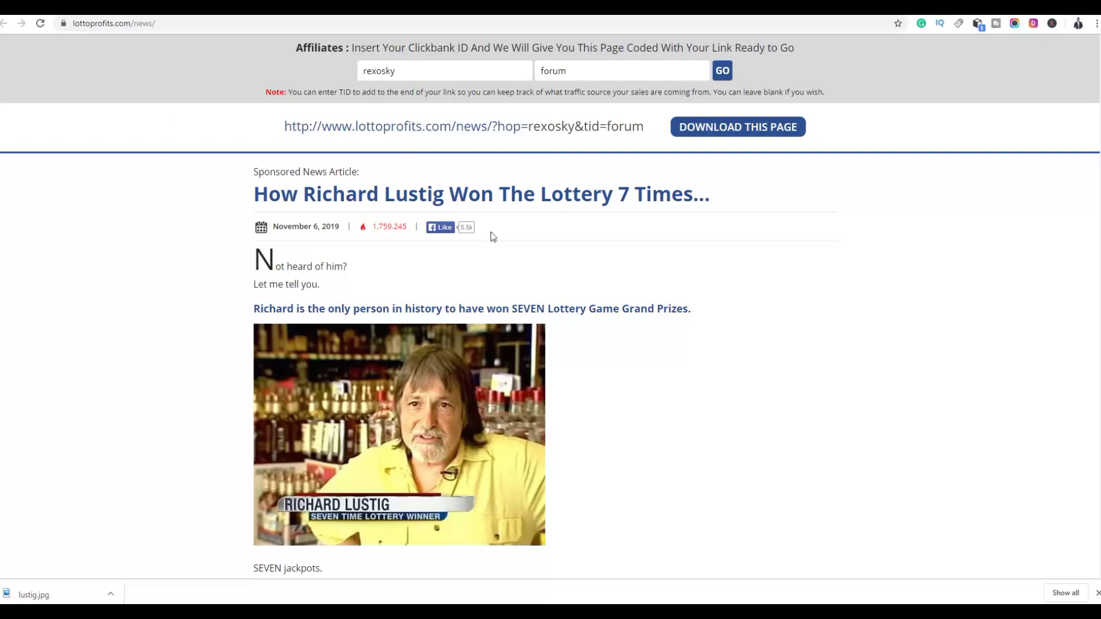
Step: Copy the generated affiliate link and open the article at it with Paste and go
left_click_drag(648, 127, 282, 133)
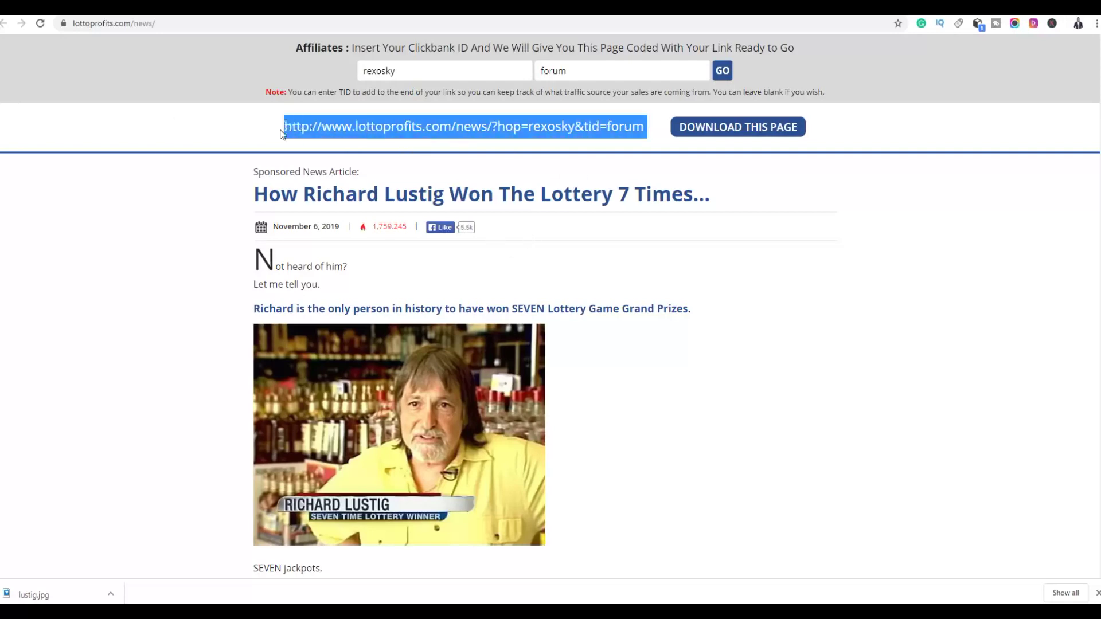
right_click(315, 129)
left_click(336, 139)
left_click(386, 24)
right_click(386, 24)
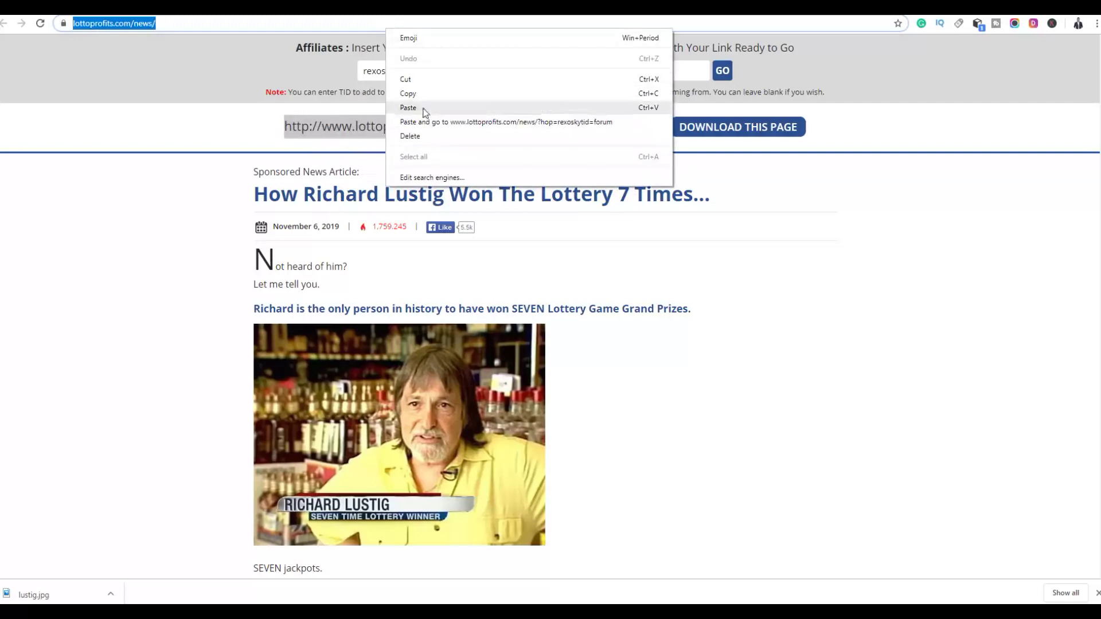
left_click(422, 108)
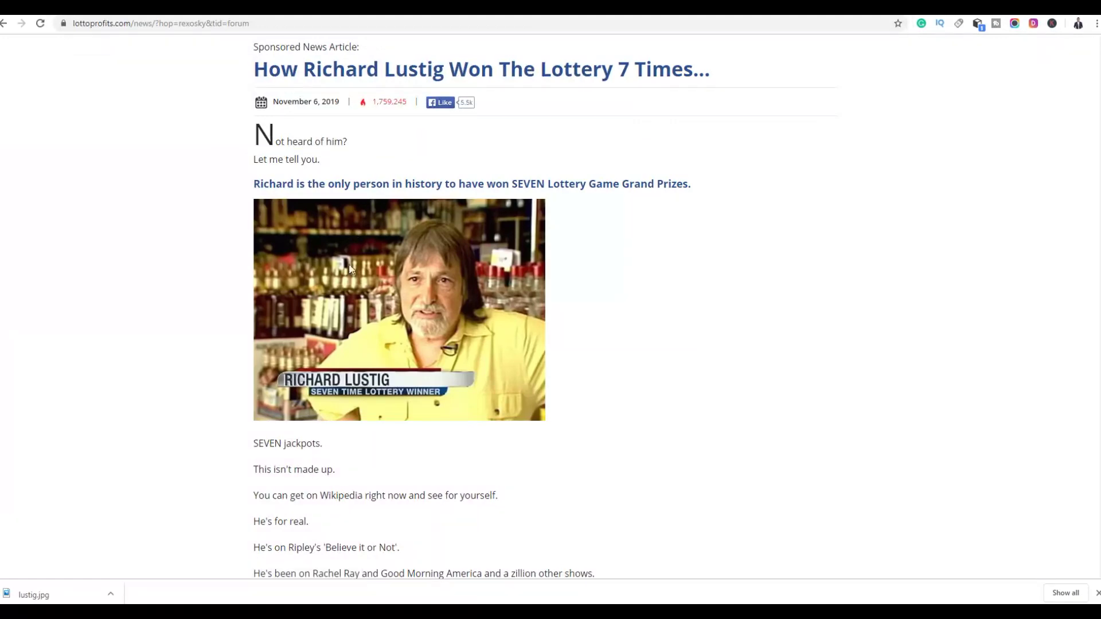
Step: Confirm the video image opens the lottoannihilator.com sales page carrying the hop affiliate code
scroll(535, 270, "down", 20)
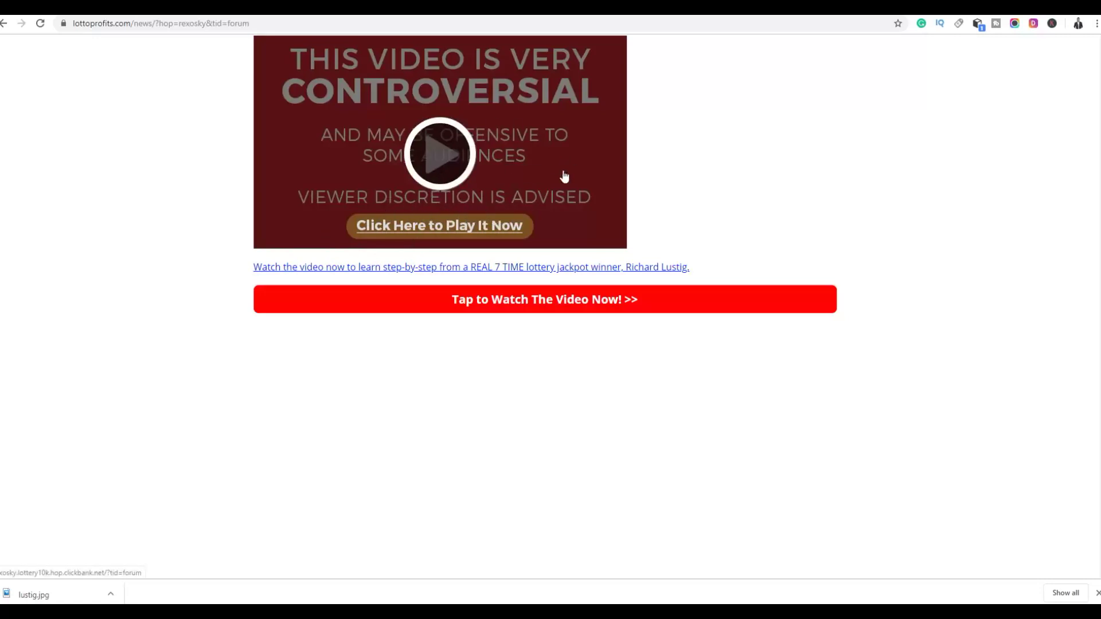
left_click(418, 162)
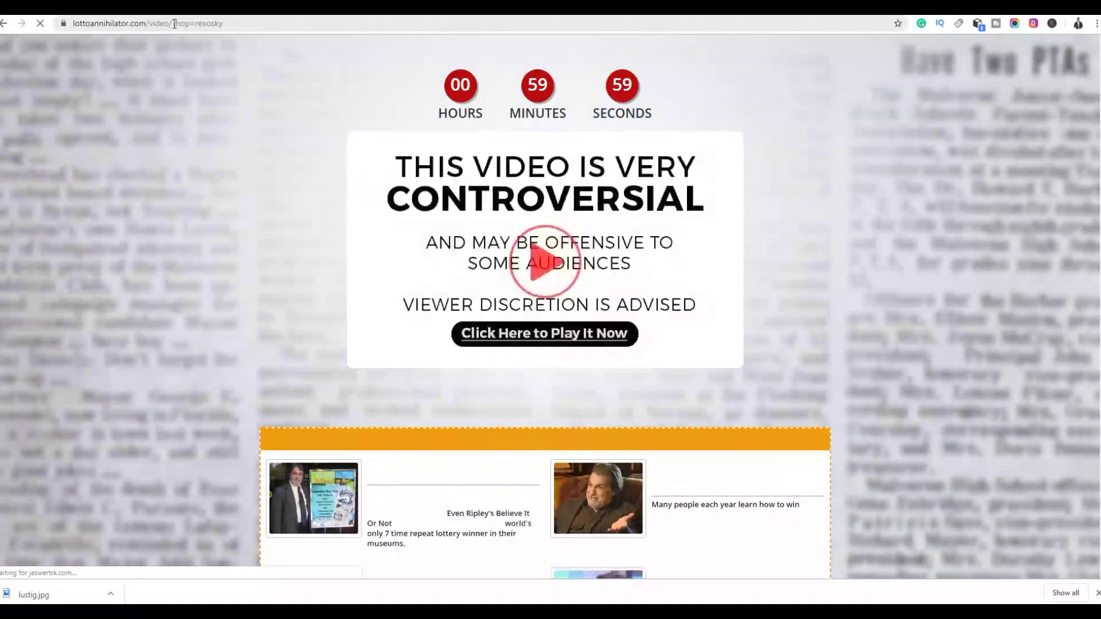
left_click_drag(174, 24, 224, 24)
left_click(253, 24)
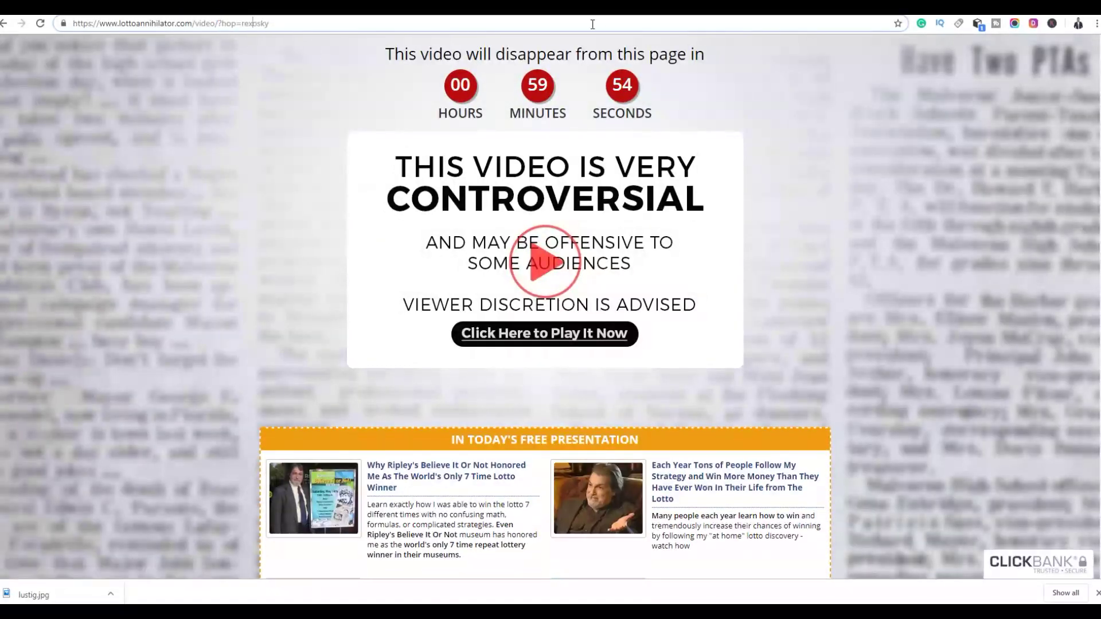
key("ctrl+Tab")
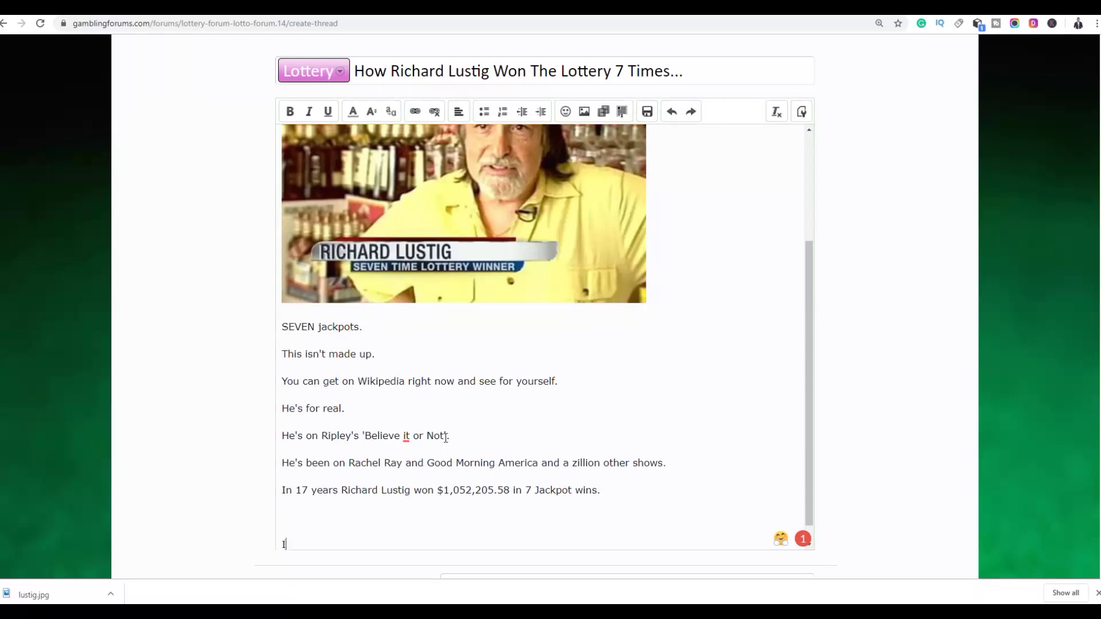
Step: End the post with 'you learn more about the secrets,read the entire article at' and the affiliate link
type("you learn more about the")
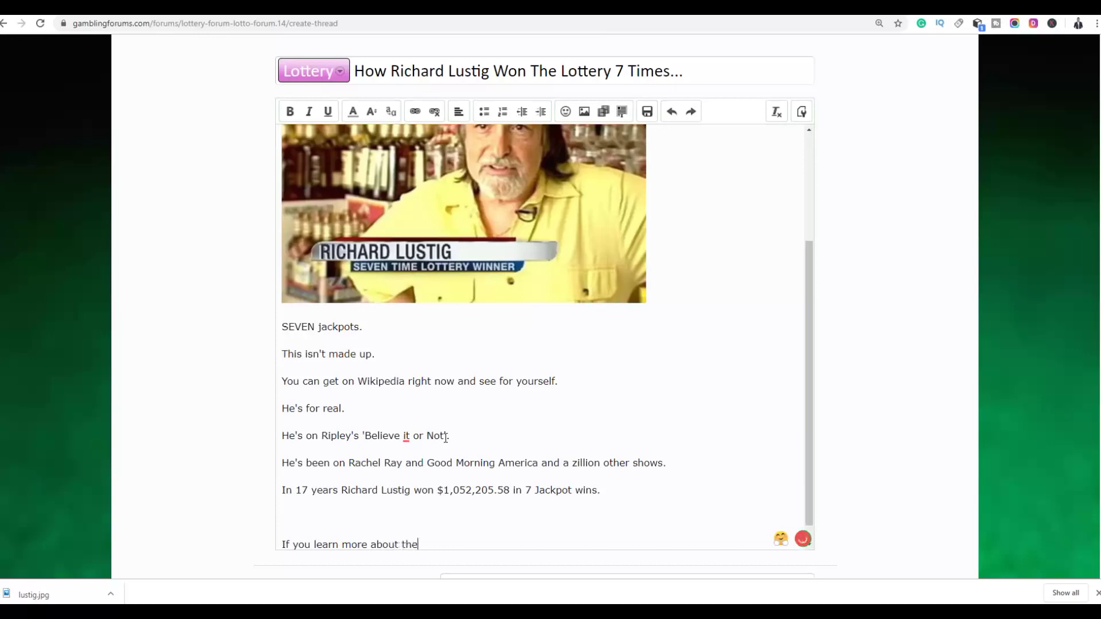
type(" secrets,read the entire art")
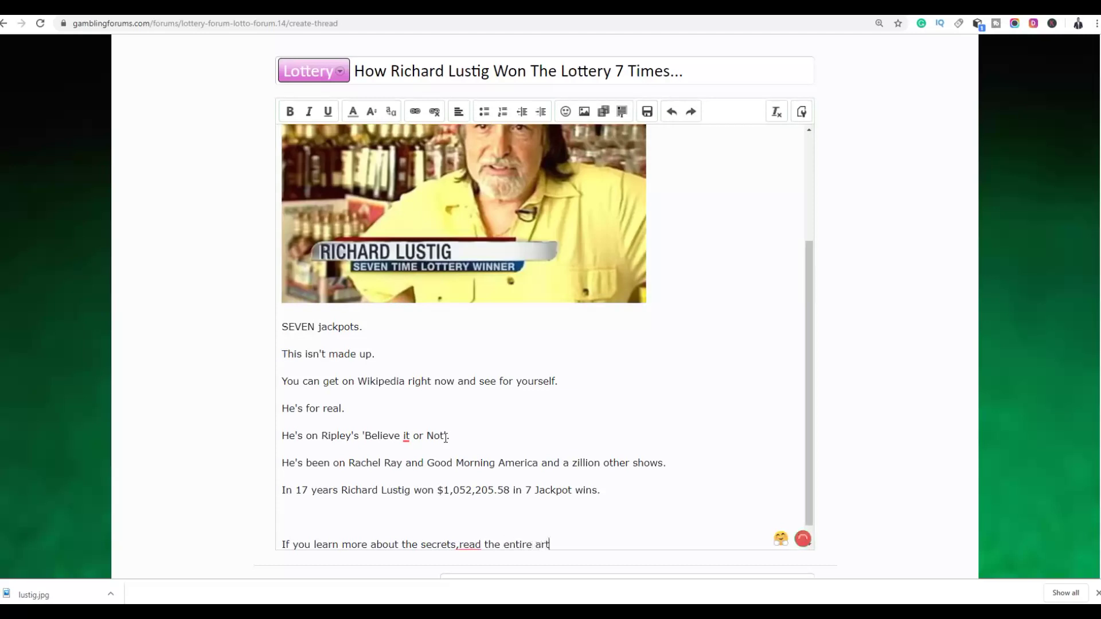
type("icle at")
key("Return")
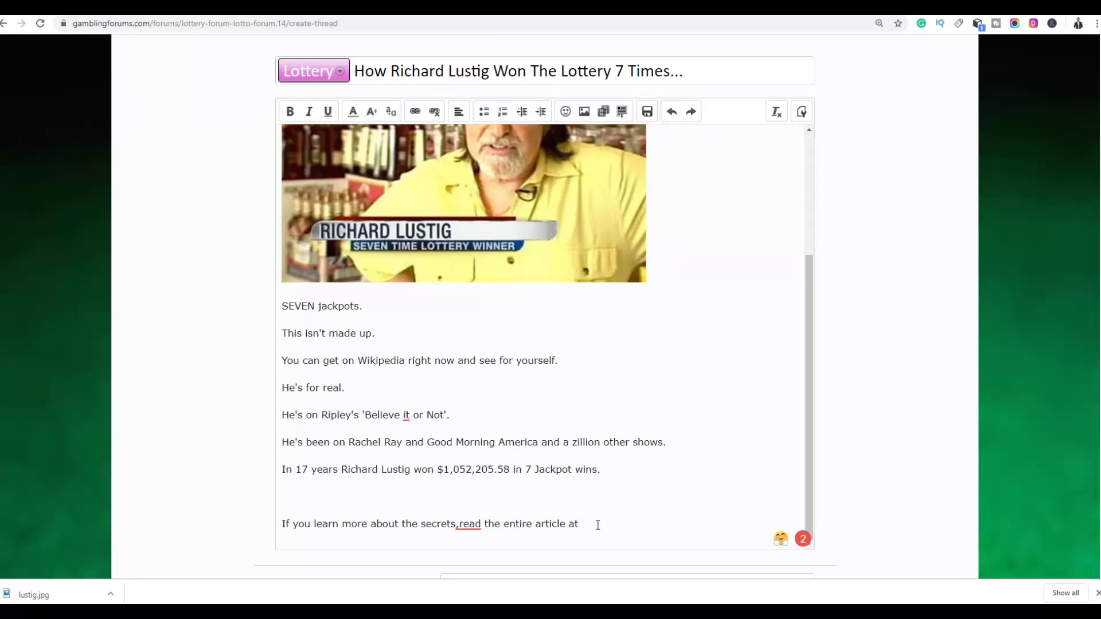
key("ctrl+v")
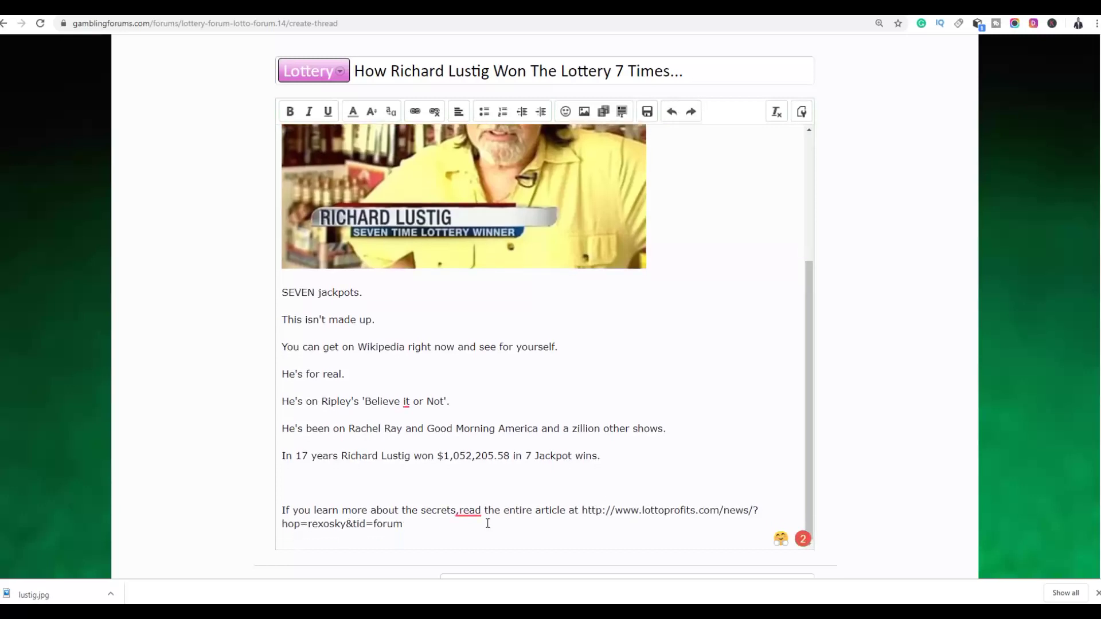
Step: Copy the affiliate link from the post
left_click_drag(582, 509, 593, 523)
right_click(607, 508)
left_click(641, 351)
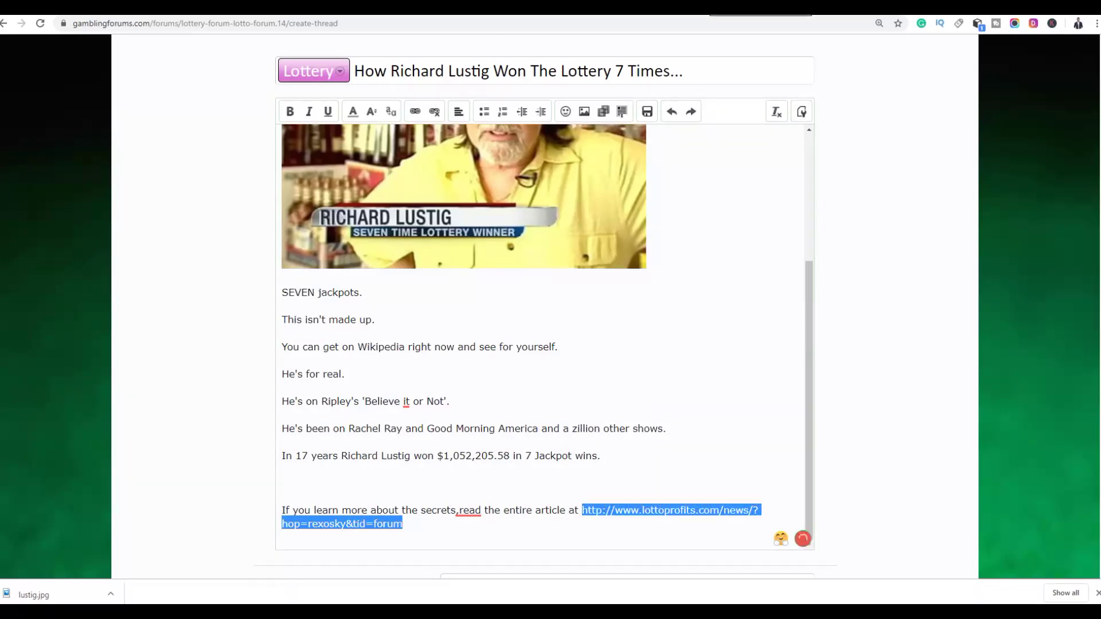
key("ctrl+Tab")
left_click(638, 23)
type("t")
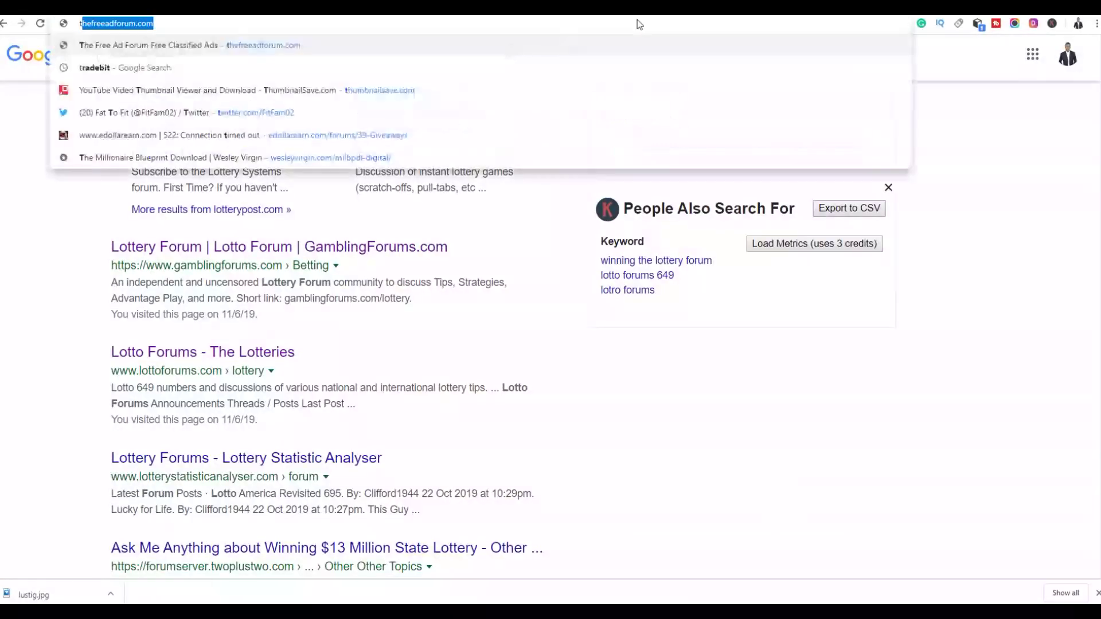
type("inyurl")
key("Return")
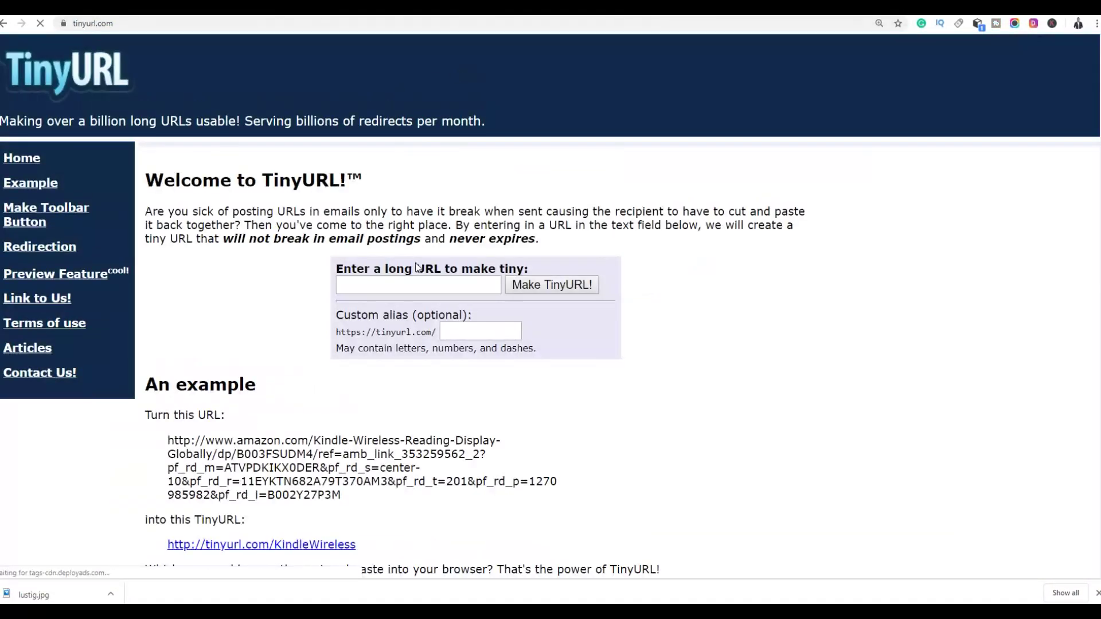
left_click(379, 365)
right_click(376, 363)
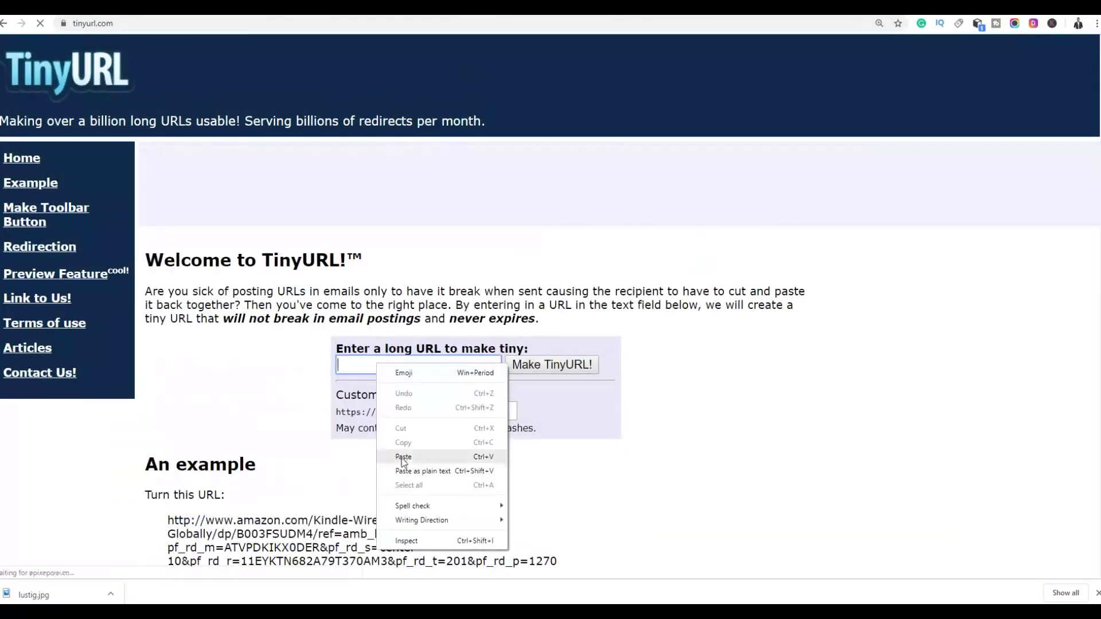
left_click(409, 456)
left_click(549, 367)
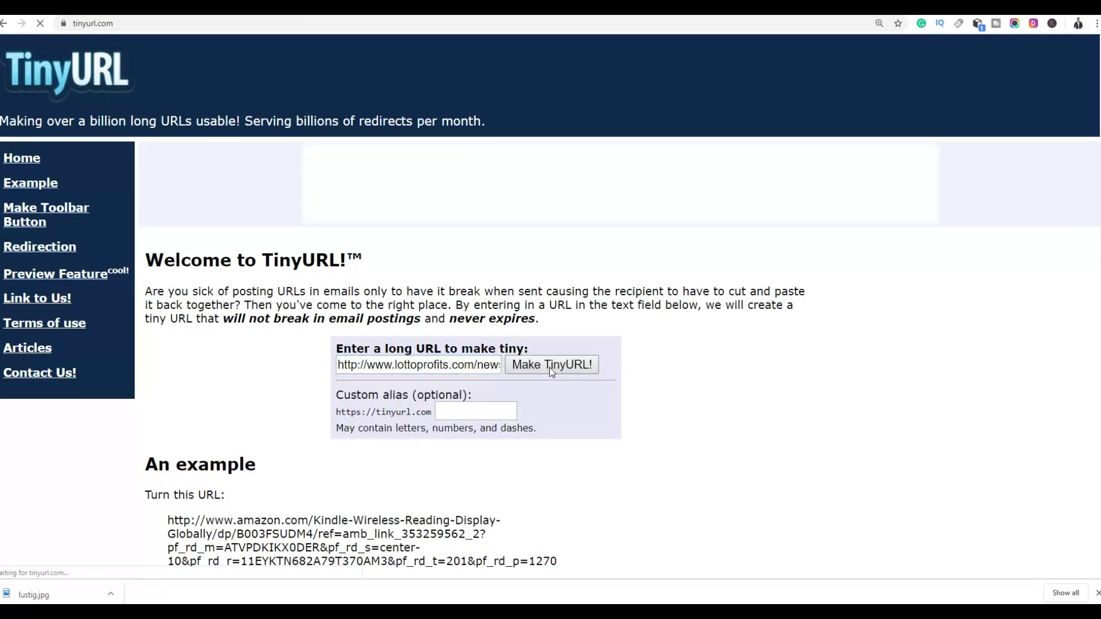
scroll(600, 302, "down", 4)
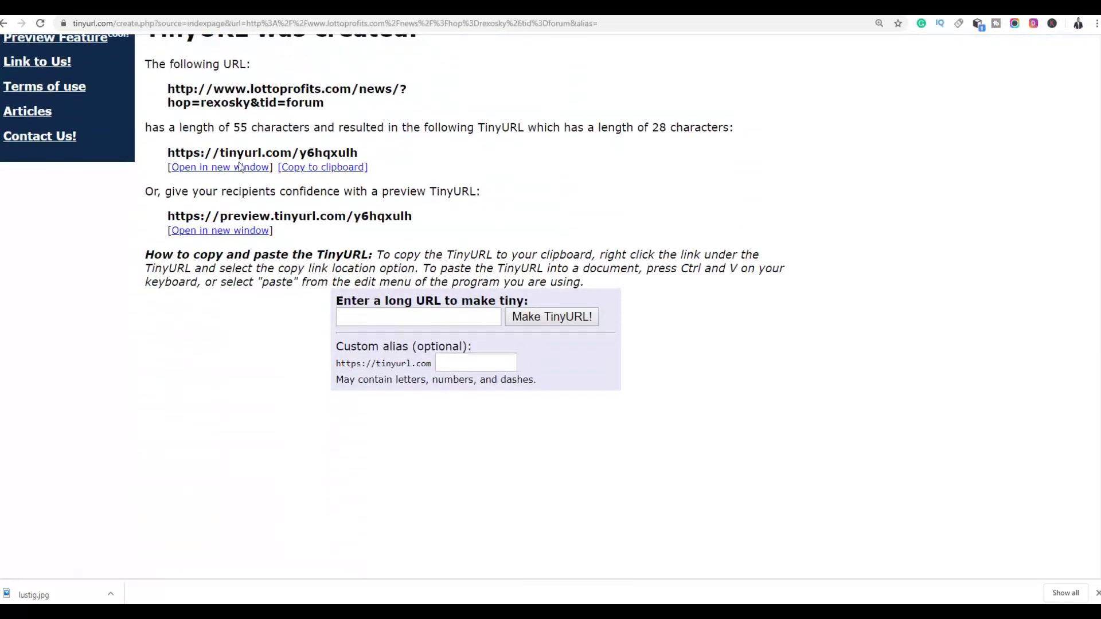
scroll(208, 189, "up", 1)
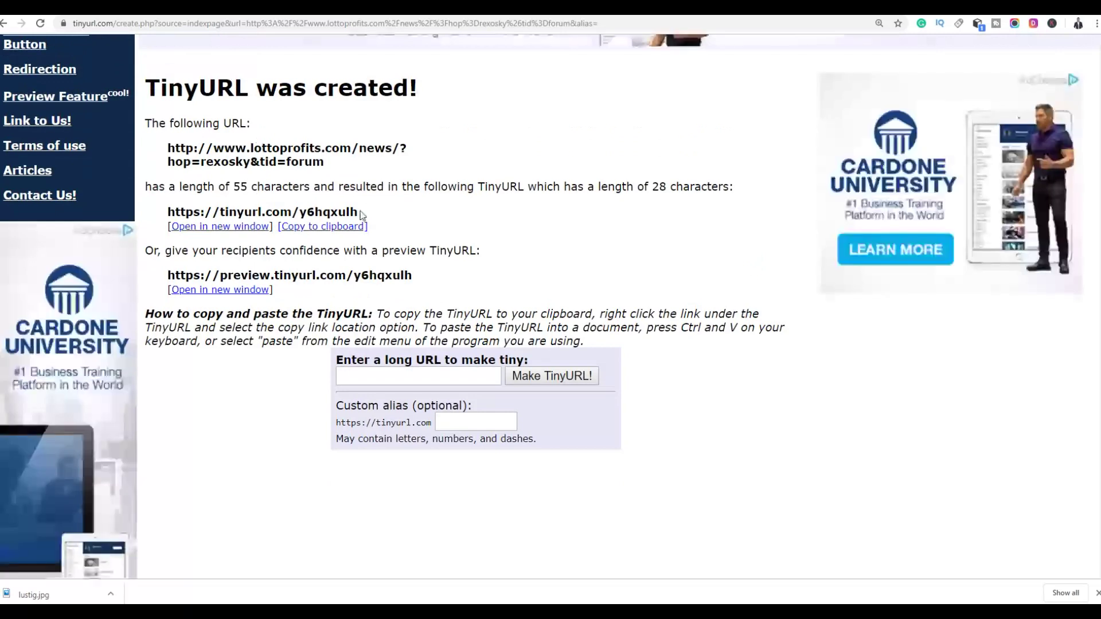
left_click_drag(359, 214, 169, 214)
right_click(178, 212)
left_click(195, 226)
key("ctrl+Tab")
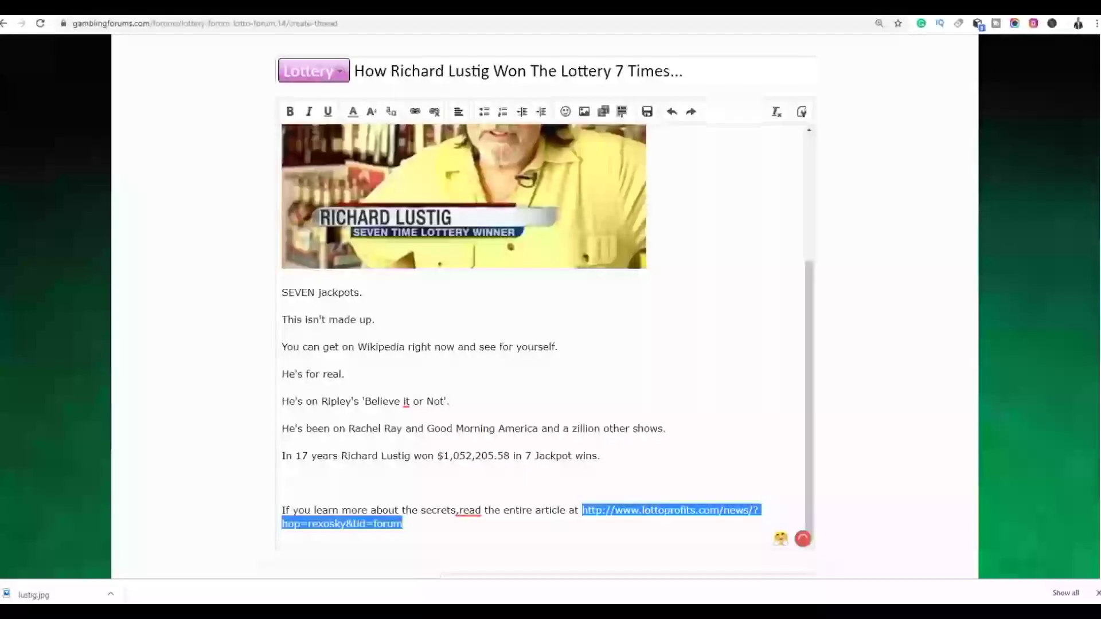
Step: Swap in the TinyURL link and tag the thread lottery, lottery online and lotteryjackpots
key("ctrl+v")
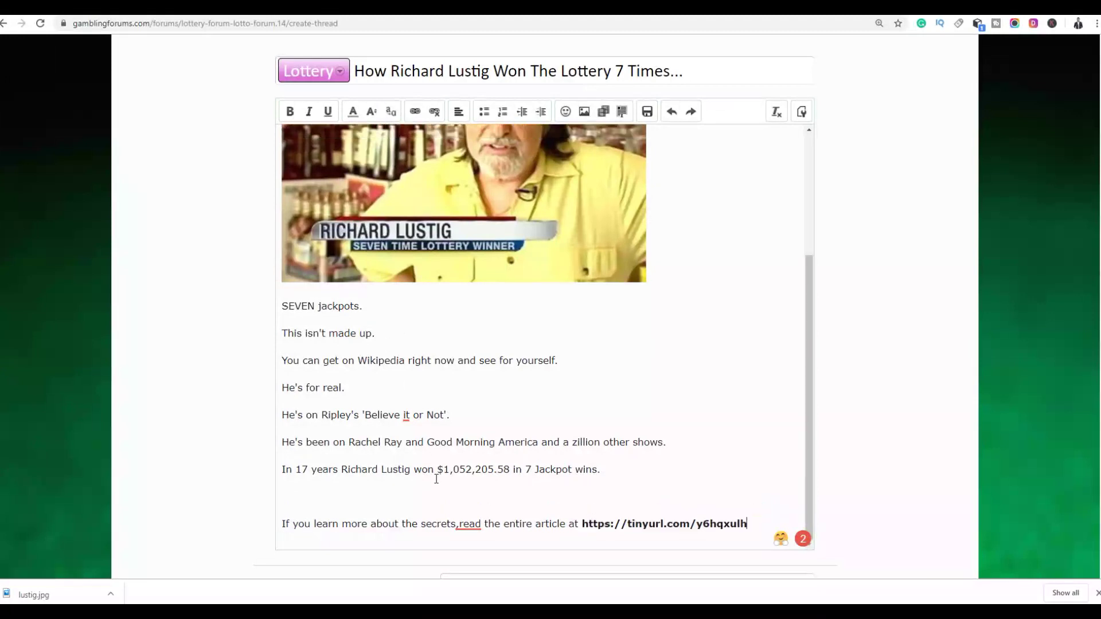
scroll(863, 321, "down", 5)
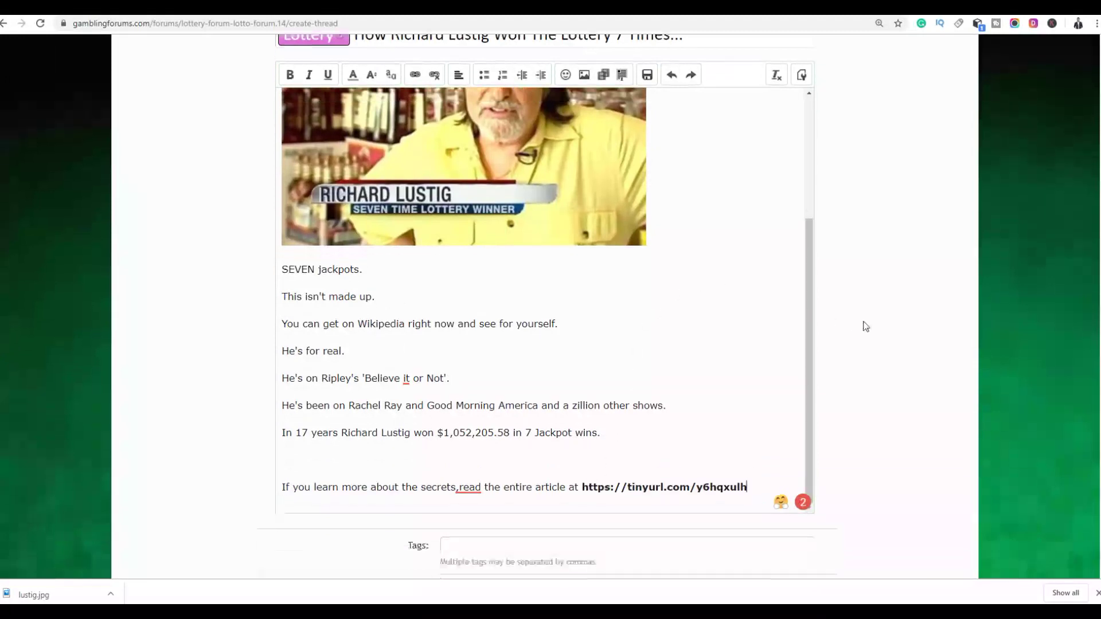
left_click(496, 310)
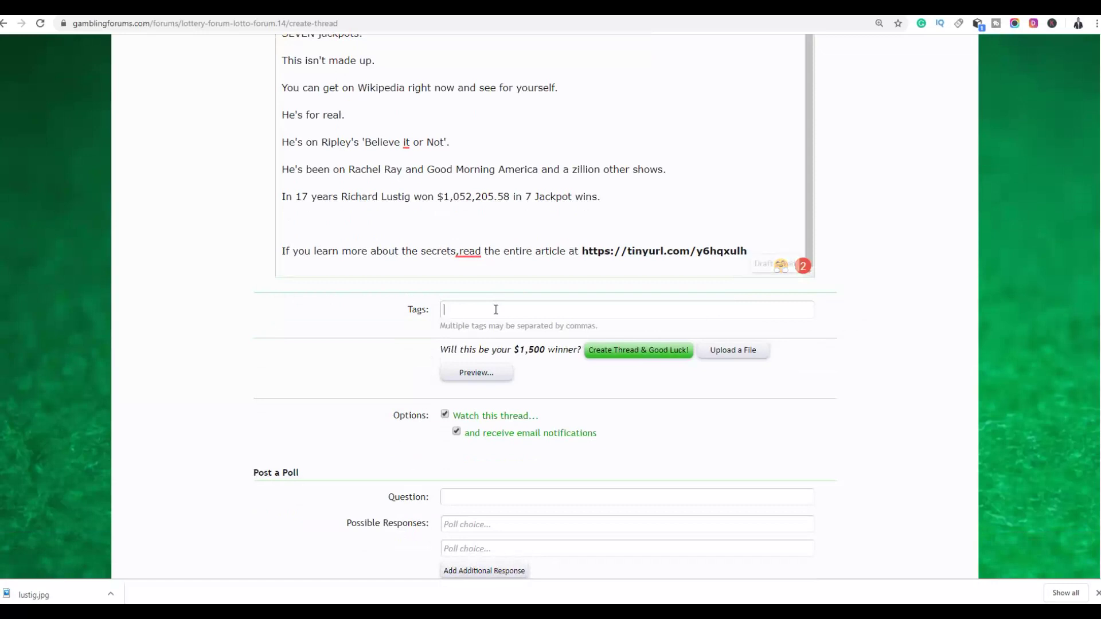
type("lott")
left_click(492, 333)
type("lott")
left_click(525, 351)
type("lott")
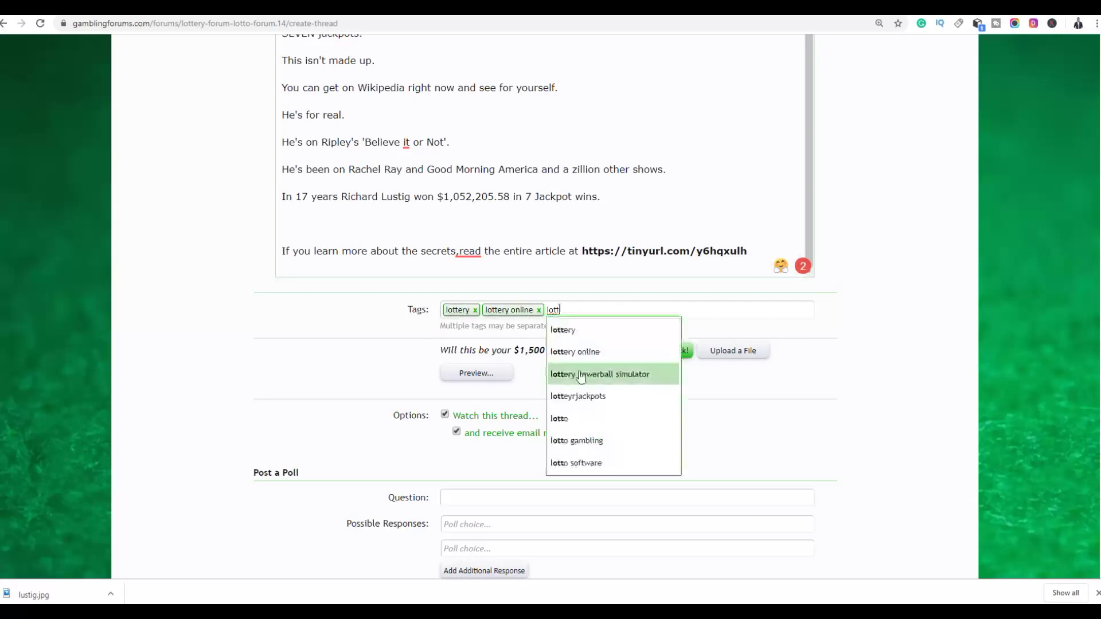
left_click(575, 397)
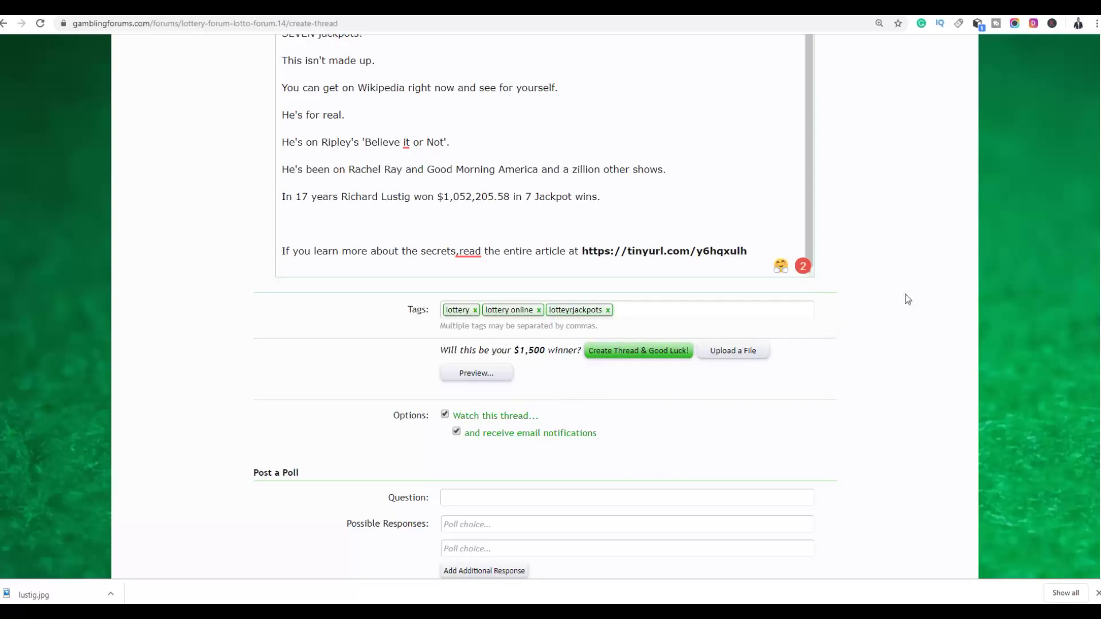
Step: Review the form and submit the new thread with Create Thread
scroll(897, 281, "up", 7)
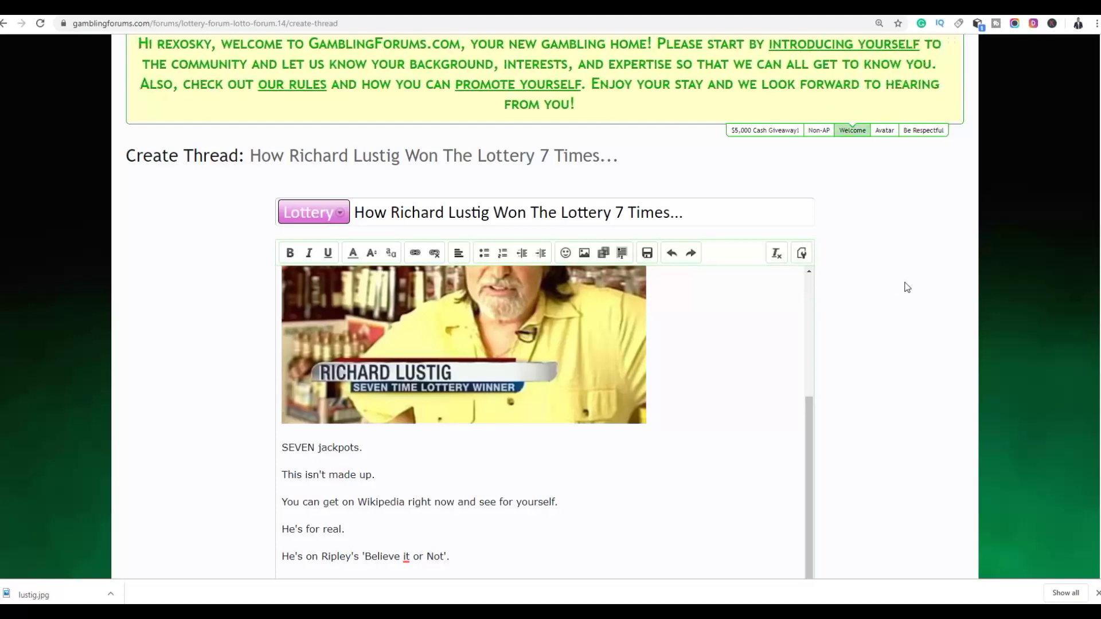
scroll(904, 287, "down", 9)
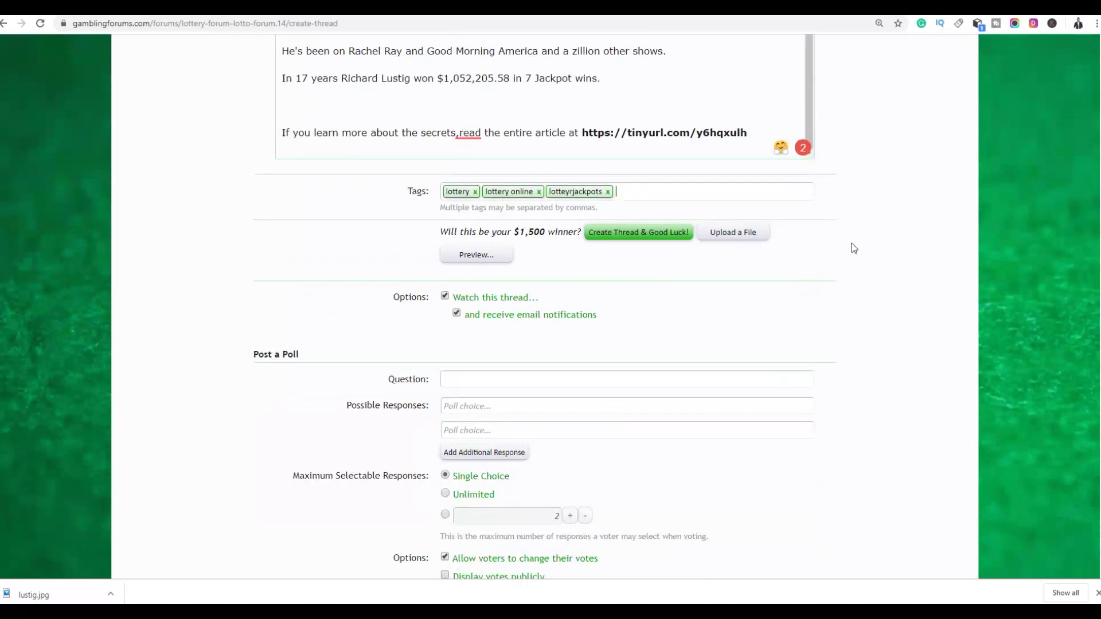
scroll(851, 243, "down", 4)
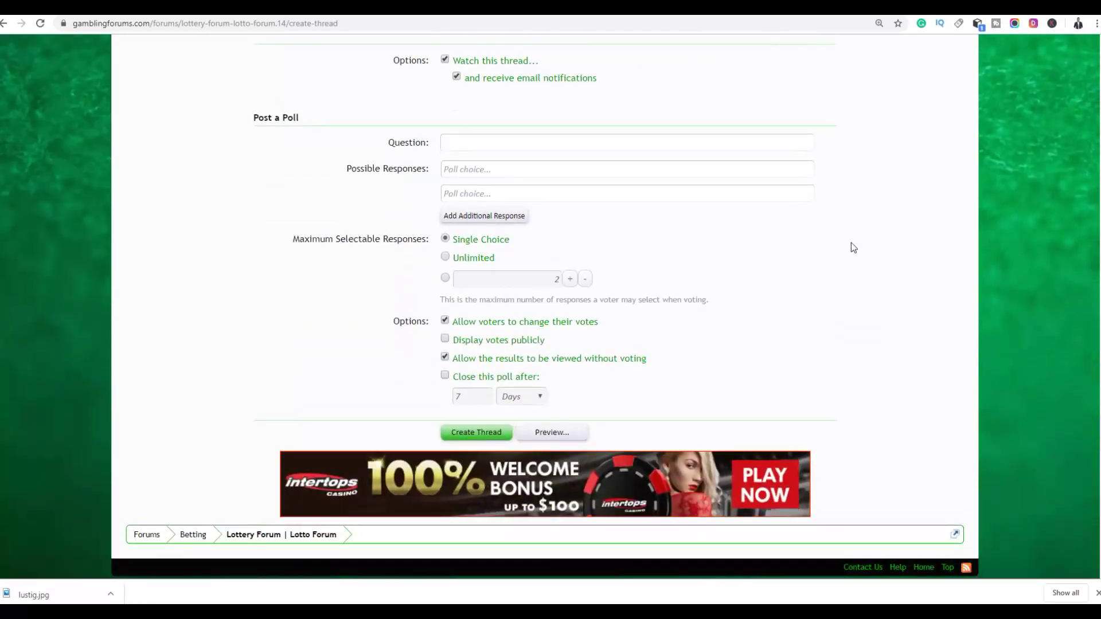
scroll(790, 252, "up", 2)
scroll(788, 249, "up", 3)
scroll(450, 249, "down", 5)
scroll(448, 381, "down", 1)
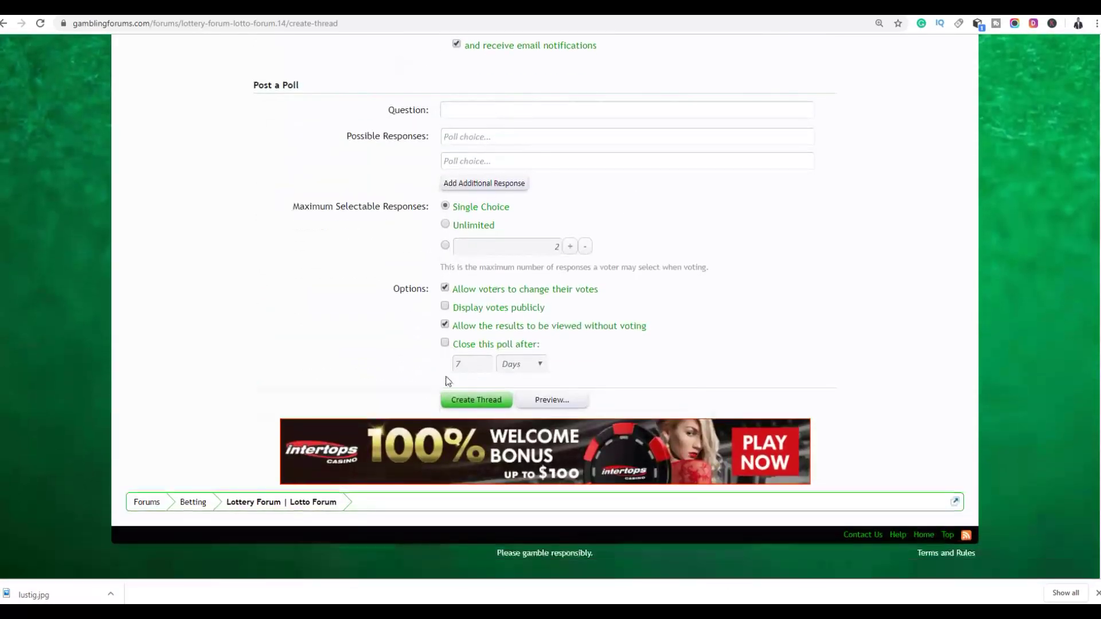
left_click(469, 402)
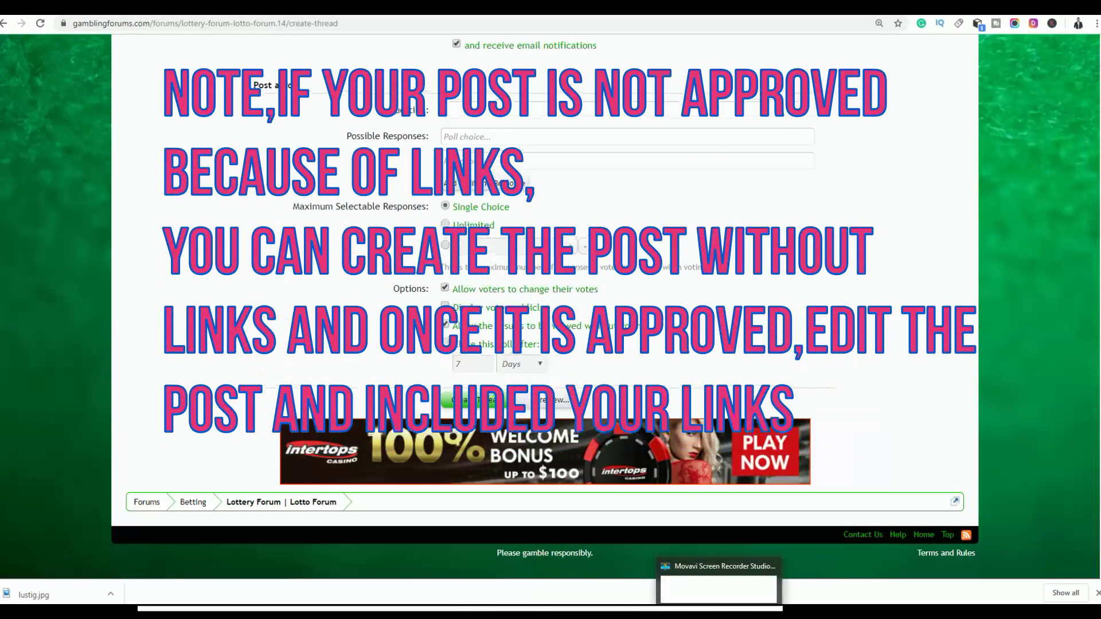
left_click(719, 589)
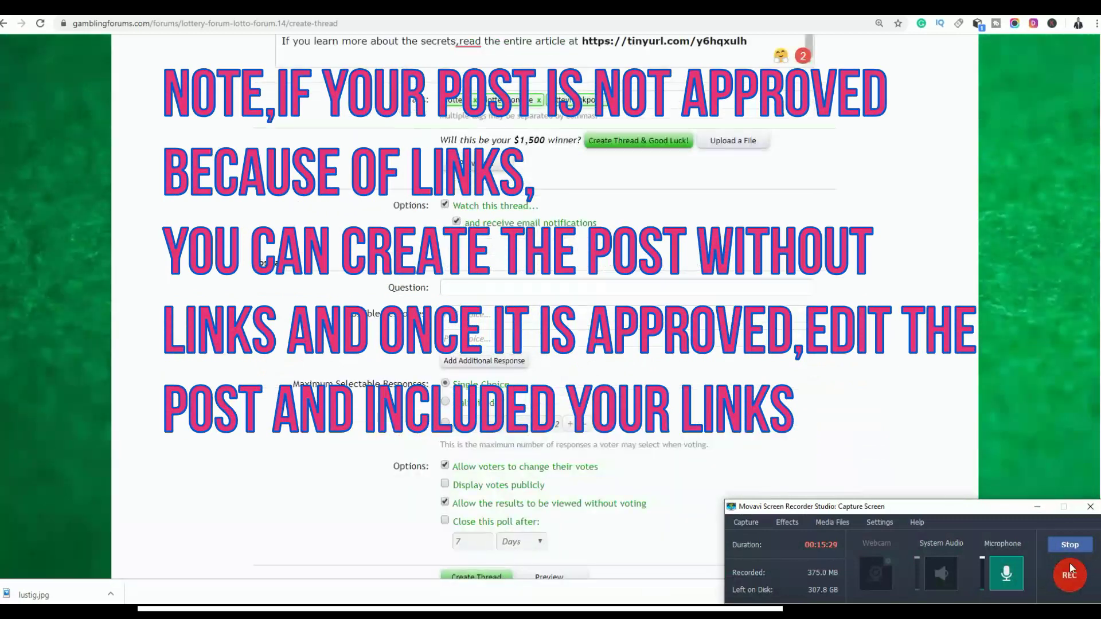
left_click(1037, 506)
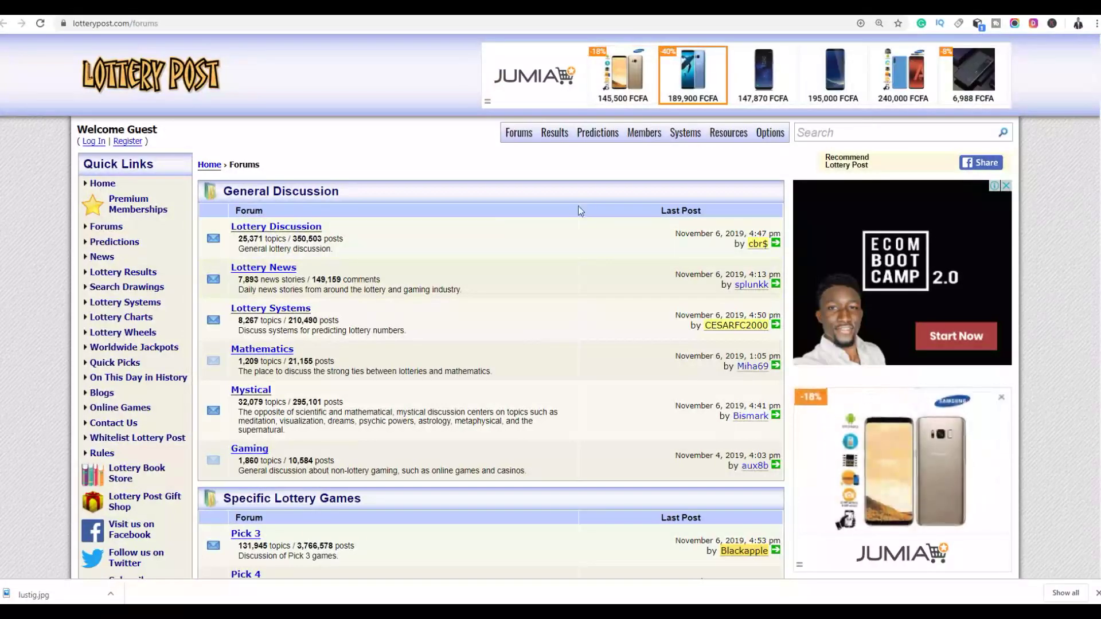
Step: Scroll the Lottery Post forums index down to Latest Posts and back to the top
scroll(578, 205, "down", 7)
scroll(757, 219, "down", 6)
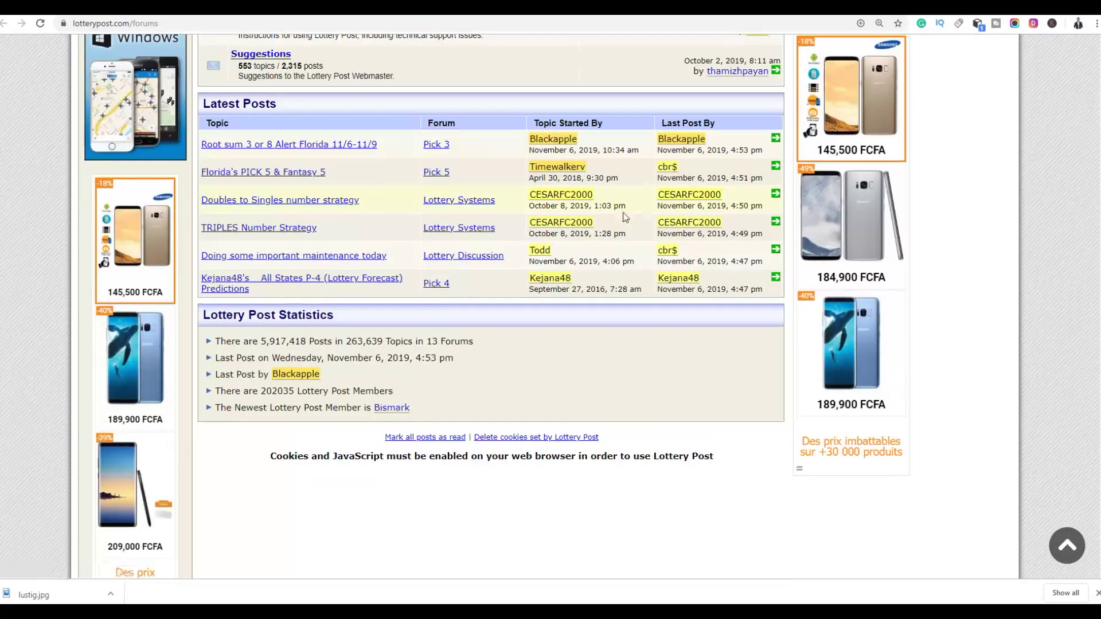
scroll(626, 218, "up", 6)
scroll(622, 215, "up", 7)
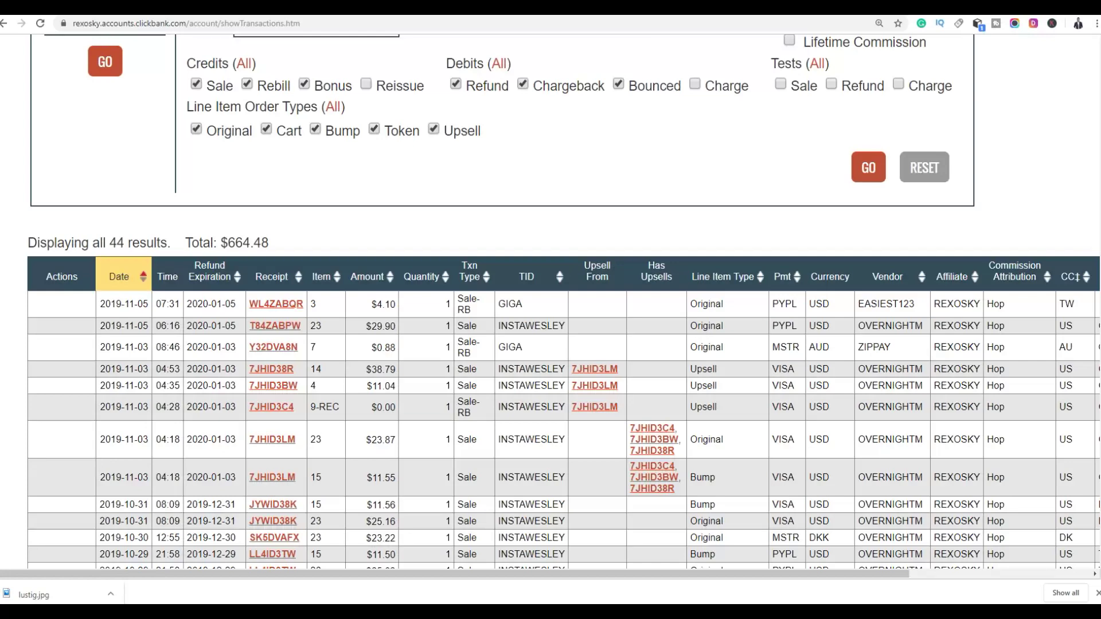
Step: Go to Medium's home page and copy its medium.com address
left_click(845, 16)
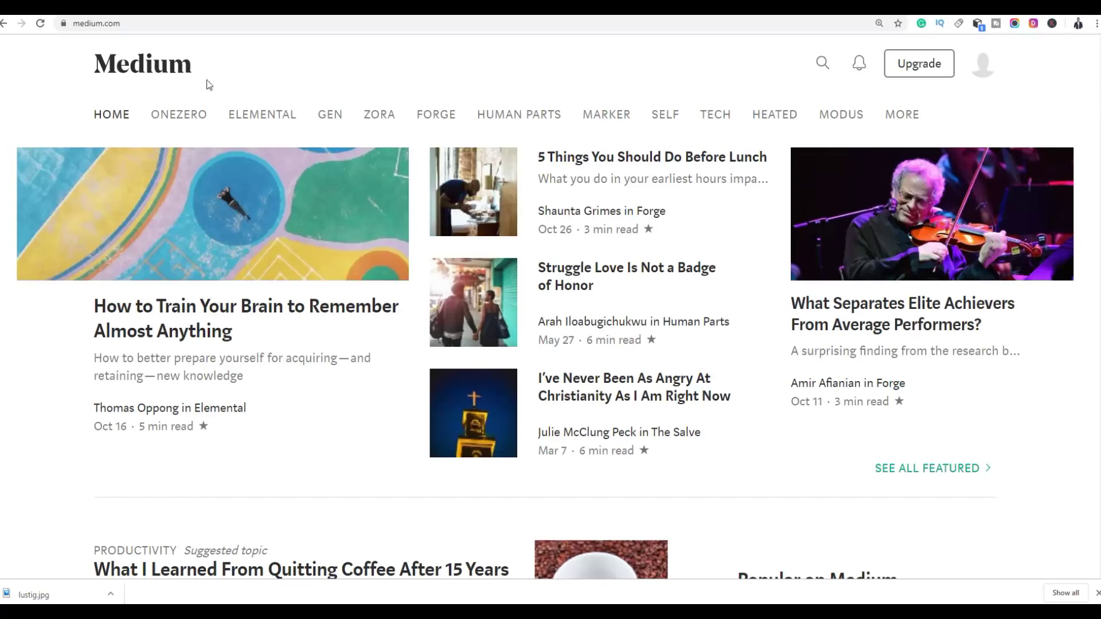
left_click(130, 24)
key("ctrl+c")
right_click(130, 26)
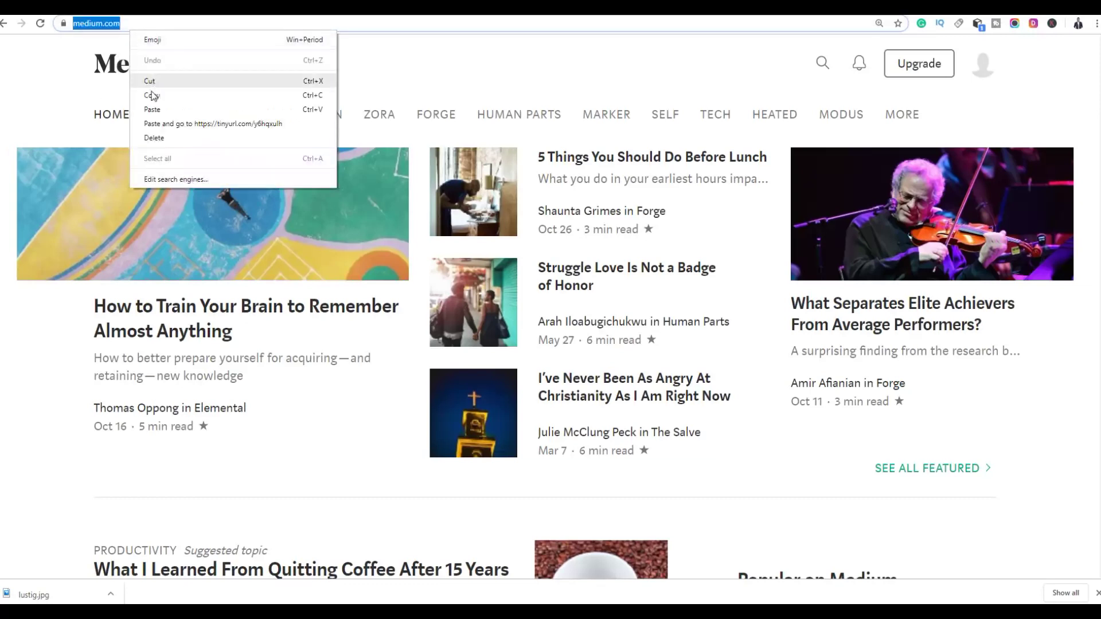
left_click(152, 95)
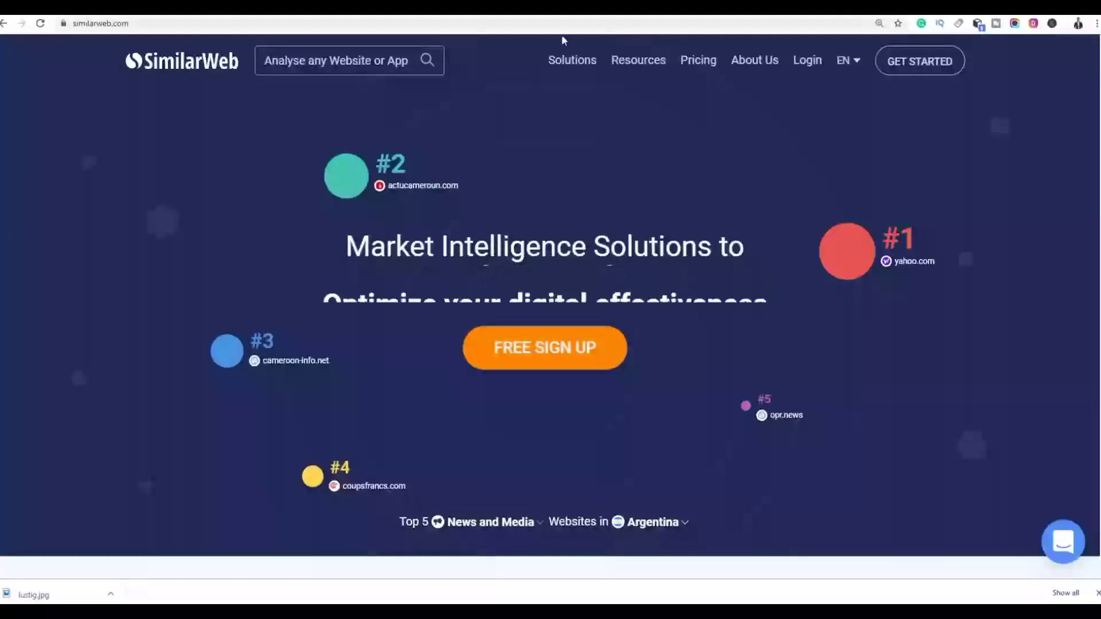
Step: Look up medium.com in SimilarWeb's website search
left_click(388, 66)
key("ctrl+v")
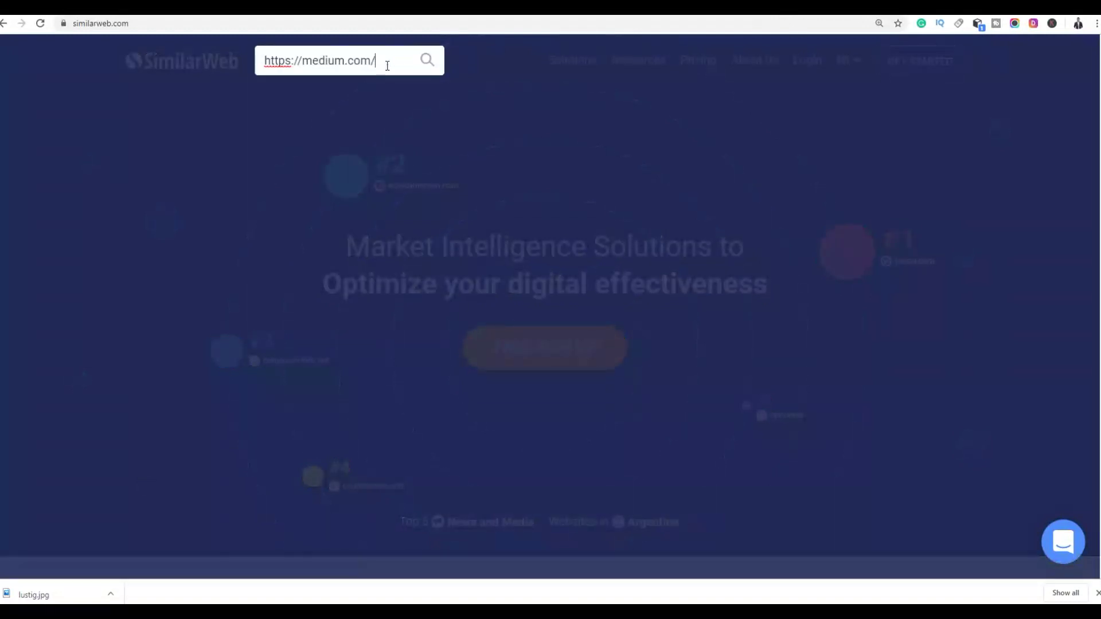
key("BackSpace")
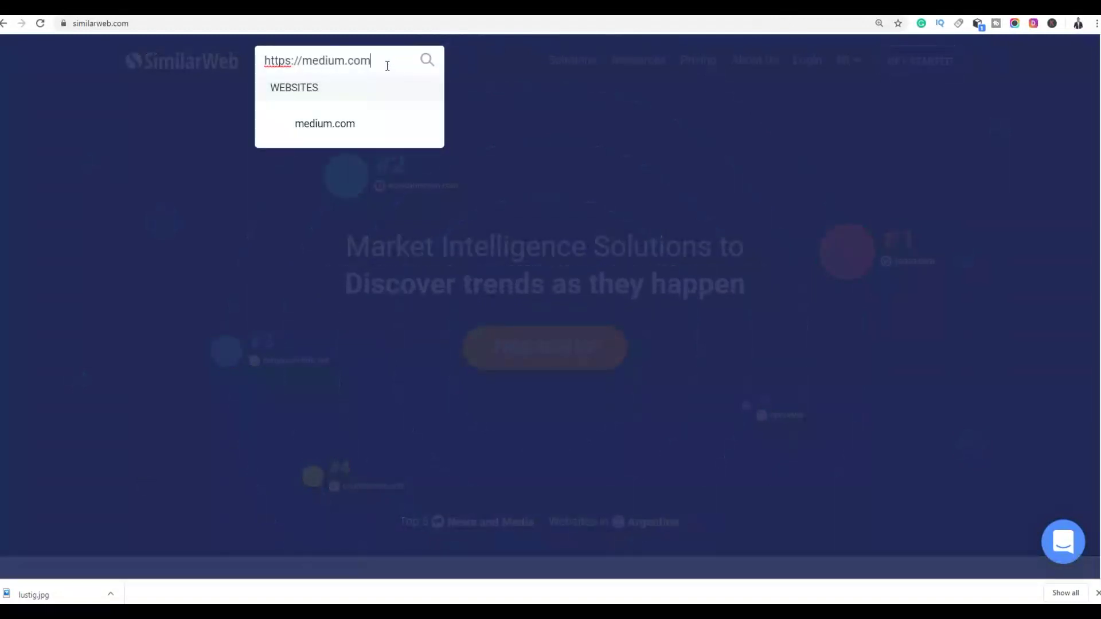
left_click(340, 125)
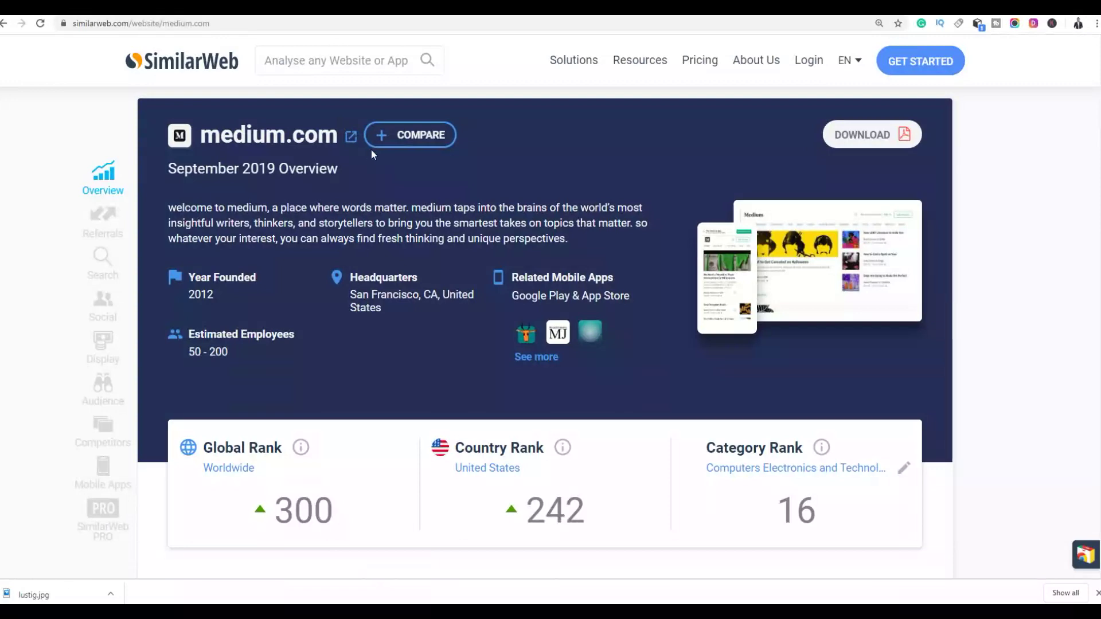
Step: Review medium.com's 157.85M total visits and 27.64% United States share, then return to Medium
scroll(370, 149, "down", 7)
left_click_drag(840, 344, 888, 345)
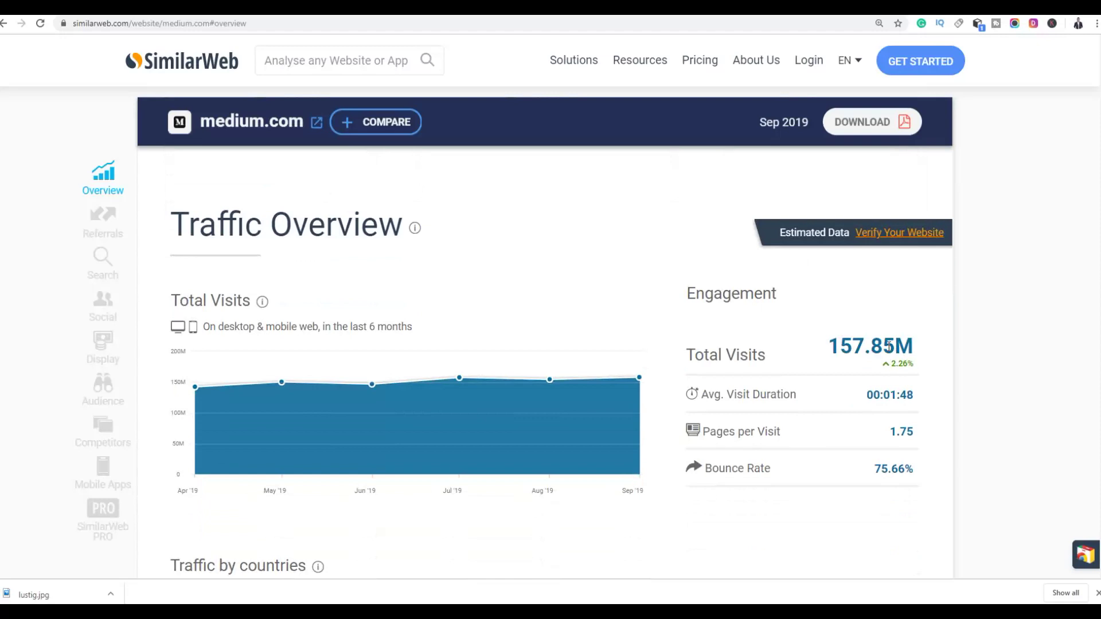
left_click_drag(830, 344, 915, 347)
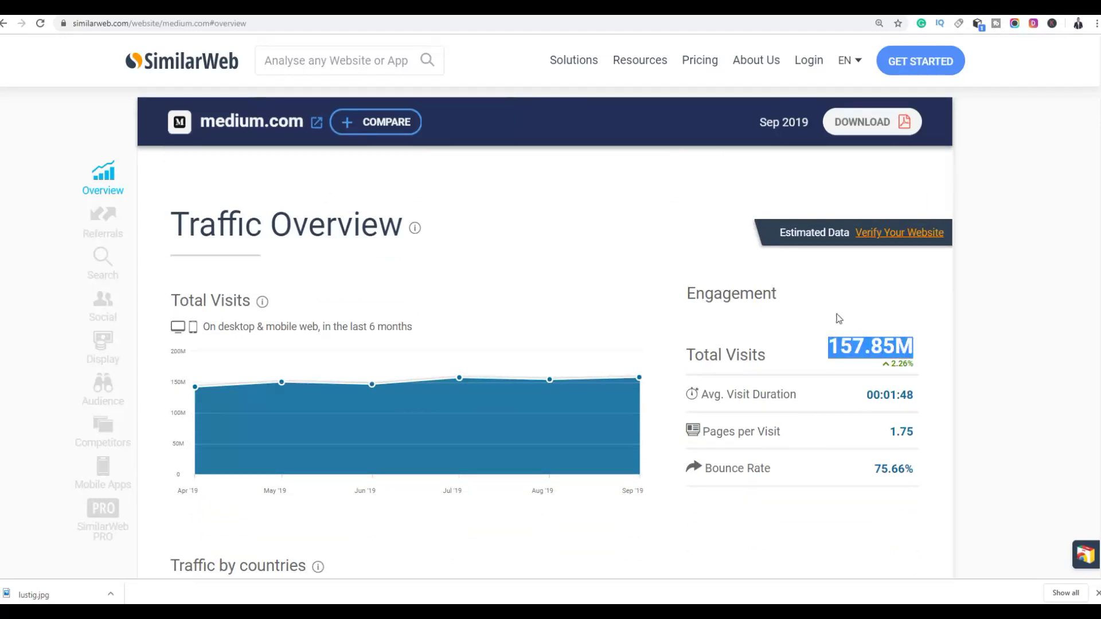
left_click(869, 335)
scroll(968, 222, "down", 2)
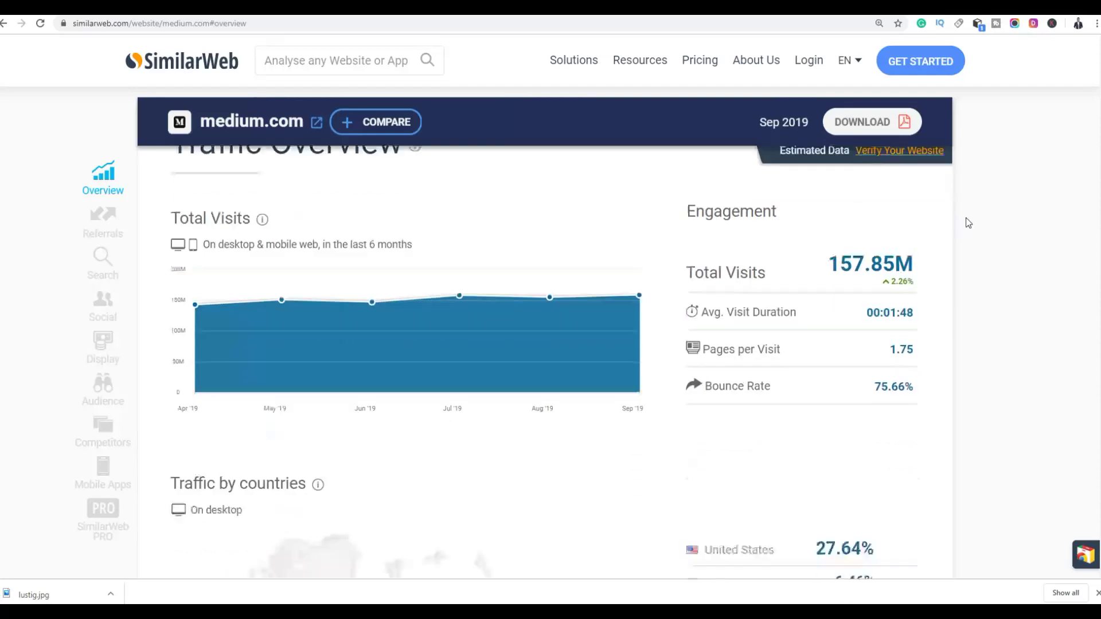
scroll(968, 222, "down", 3)
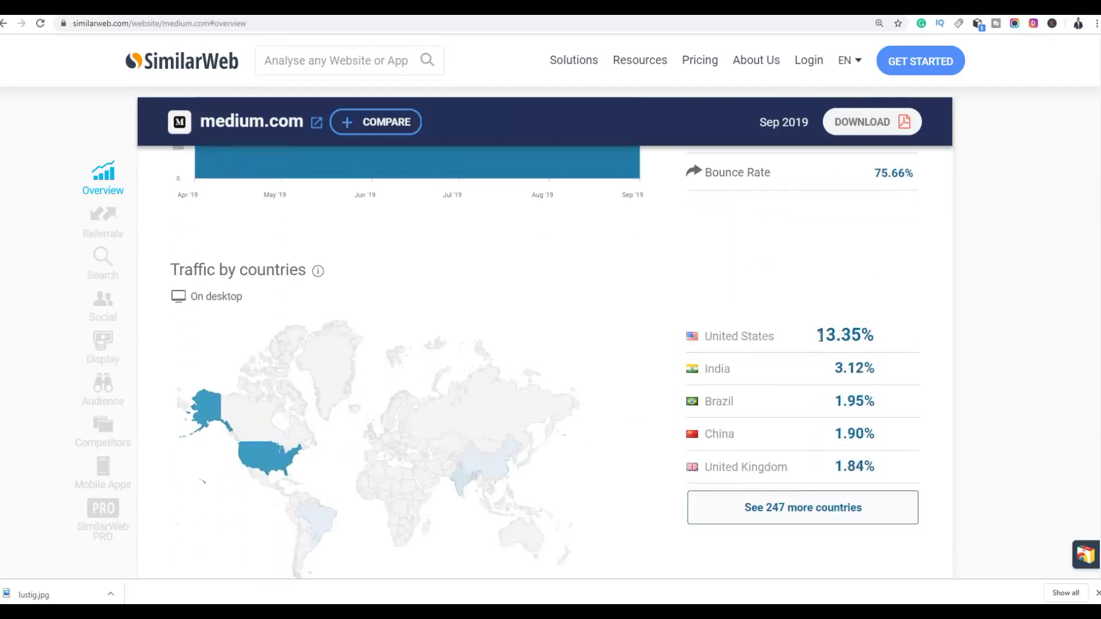
left_click_drag(818, 336, 875, 337)
left_click(876, 337)
scroll(1010, 167, "up", 5)
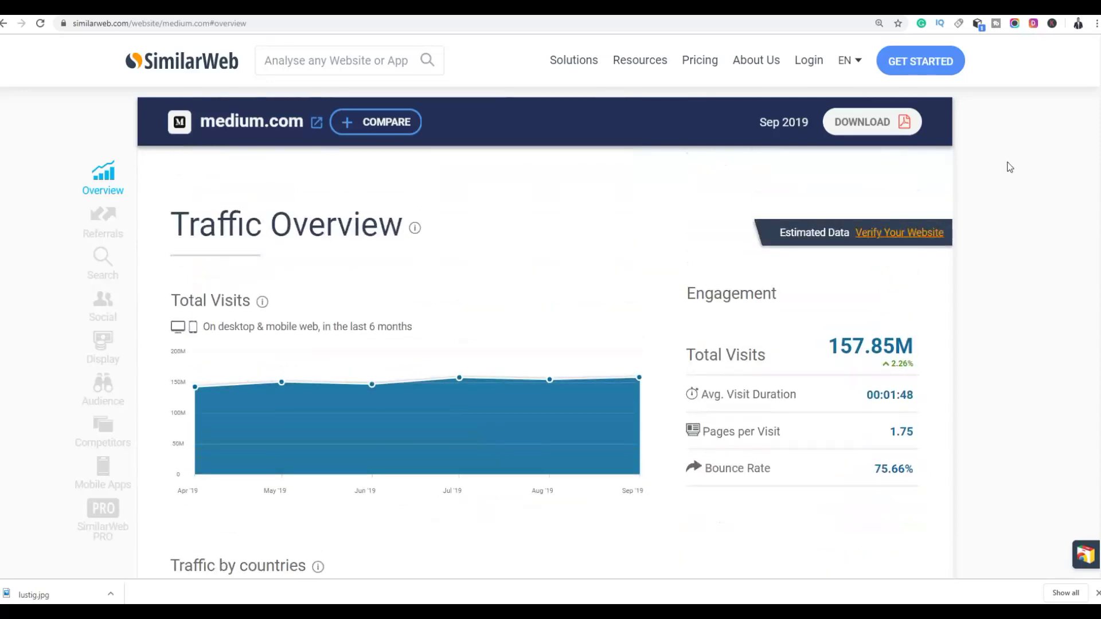
scroll(1010, 167, "up", 8)
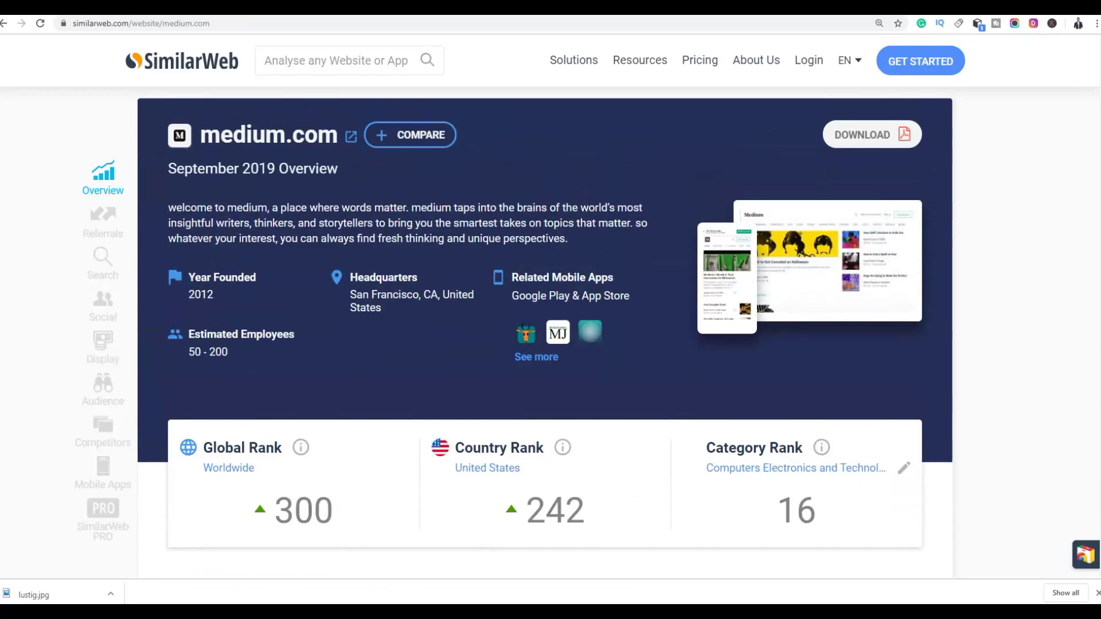
key("ctrl+Tab")
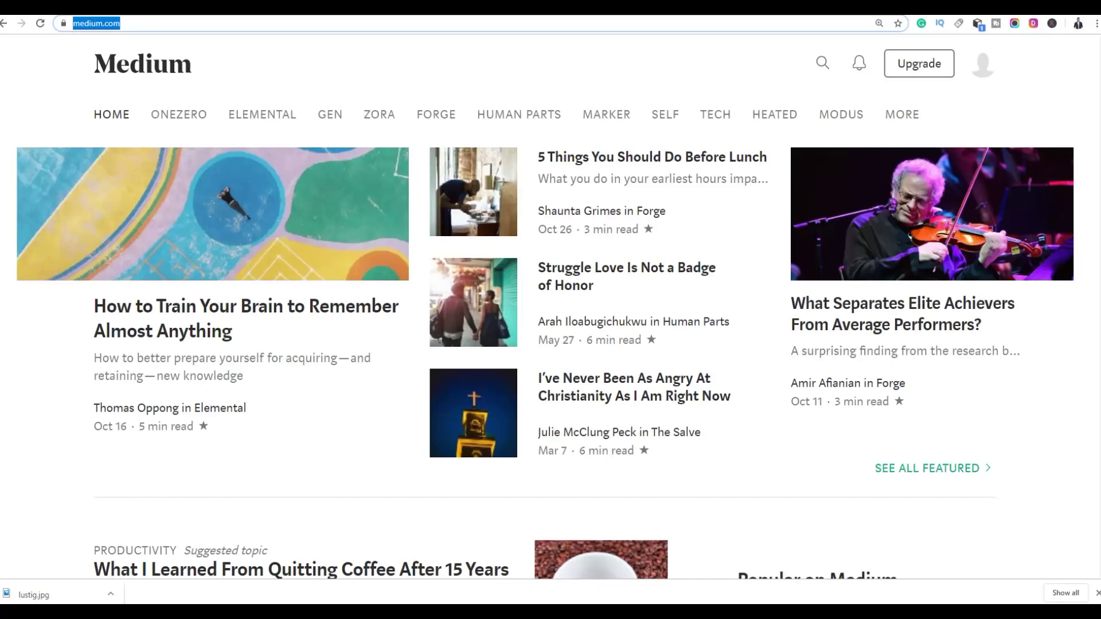
Step: Check the four presell news links on the Lotto Profits affiliates page, then return to Medium
key("ctrl+Tab")
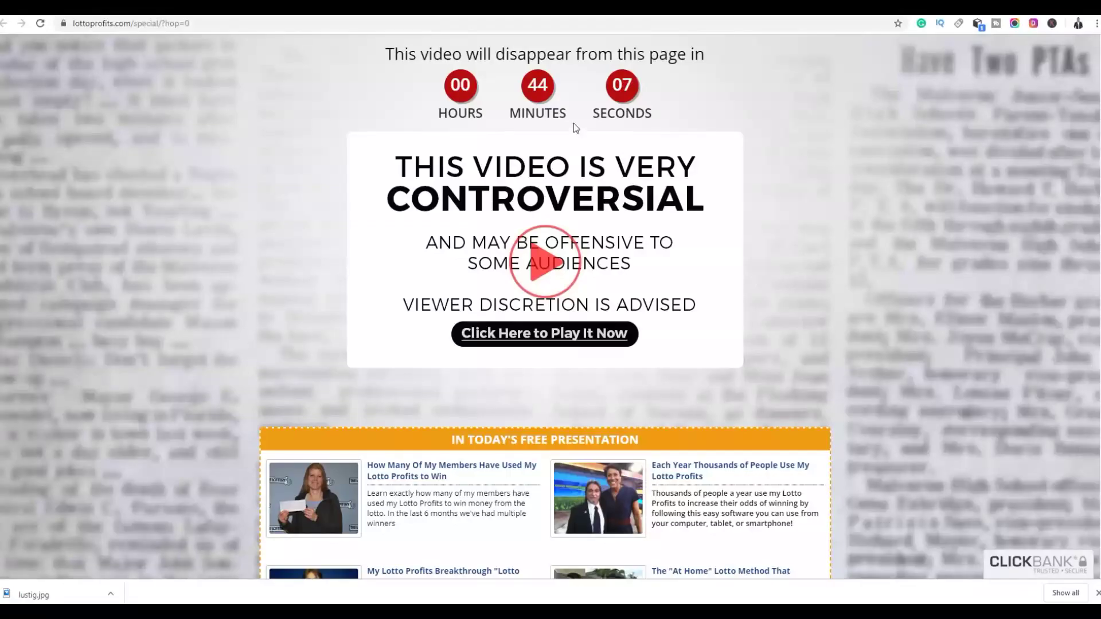
key("ctrl+Tab")
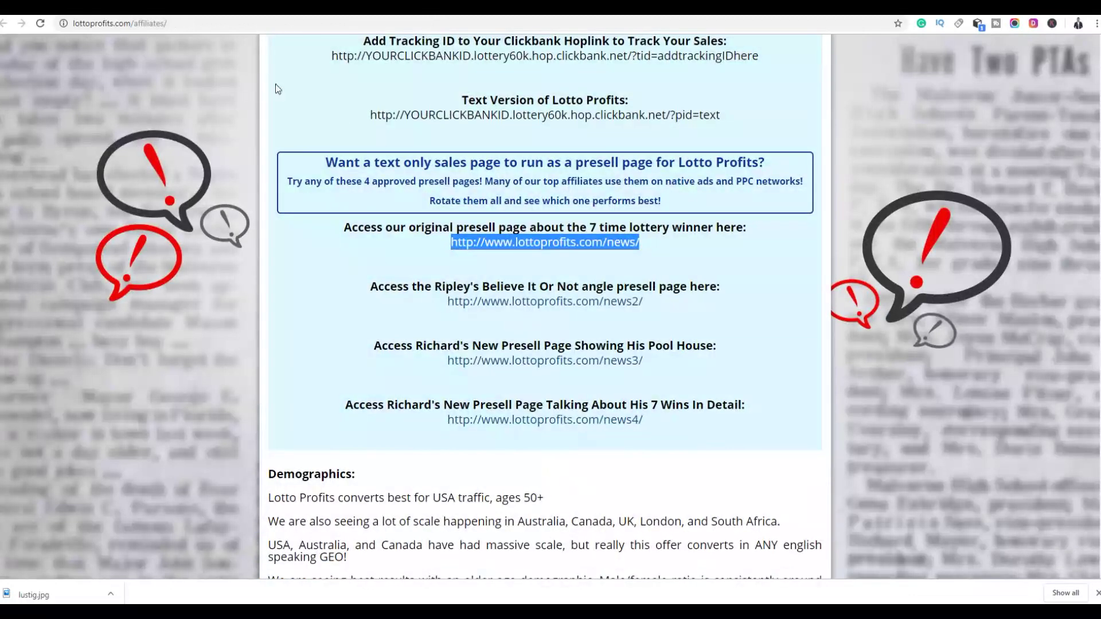
scroll(78, 53, "up", 2)
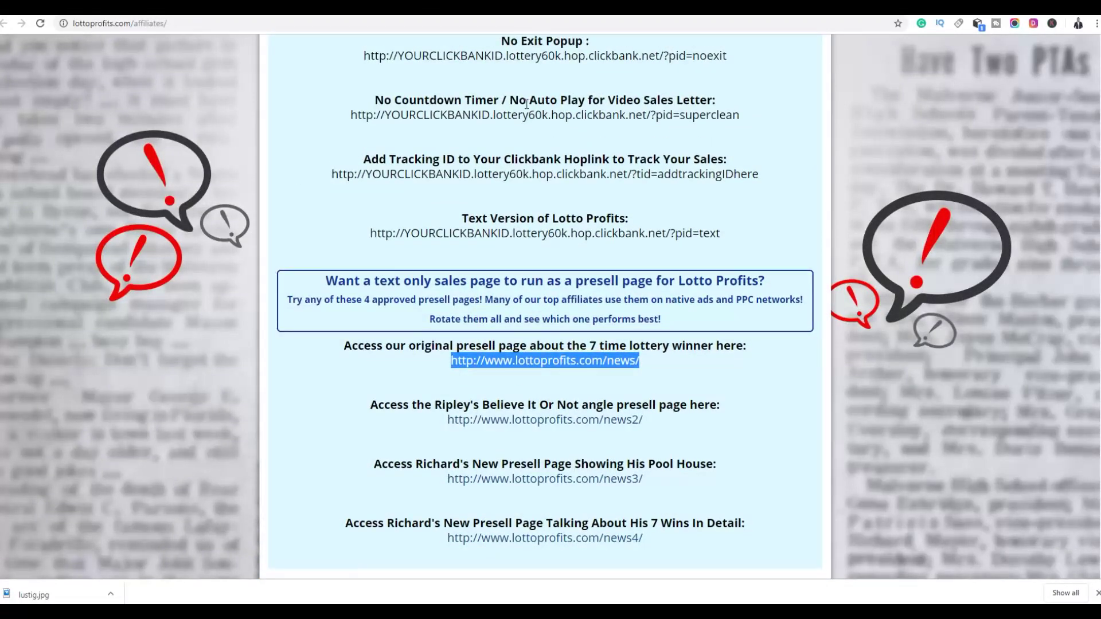
left_click(581, 126)
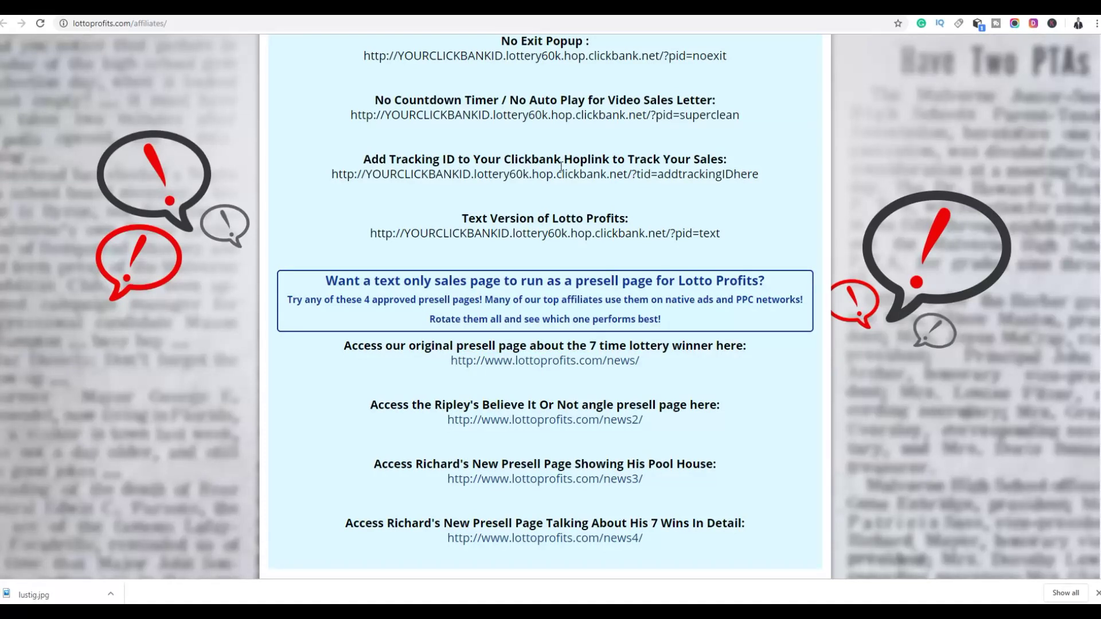
key("ctrl+Tab")
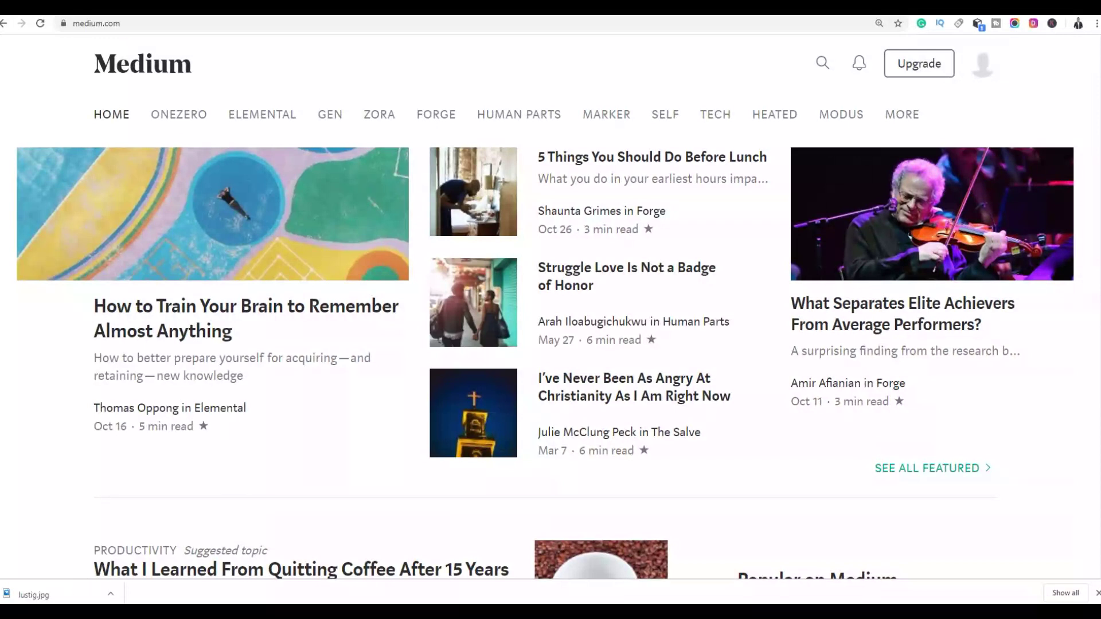
Step: From the account menu, go to Stories and start Import a story
key("ctrl+l")
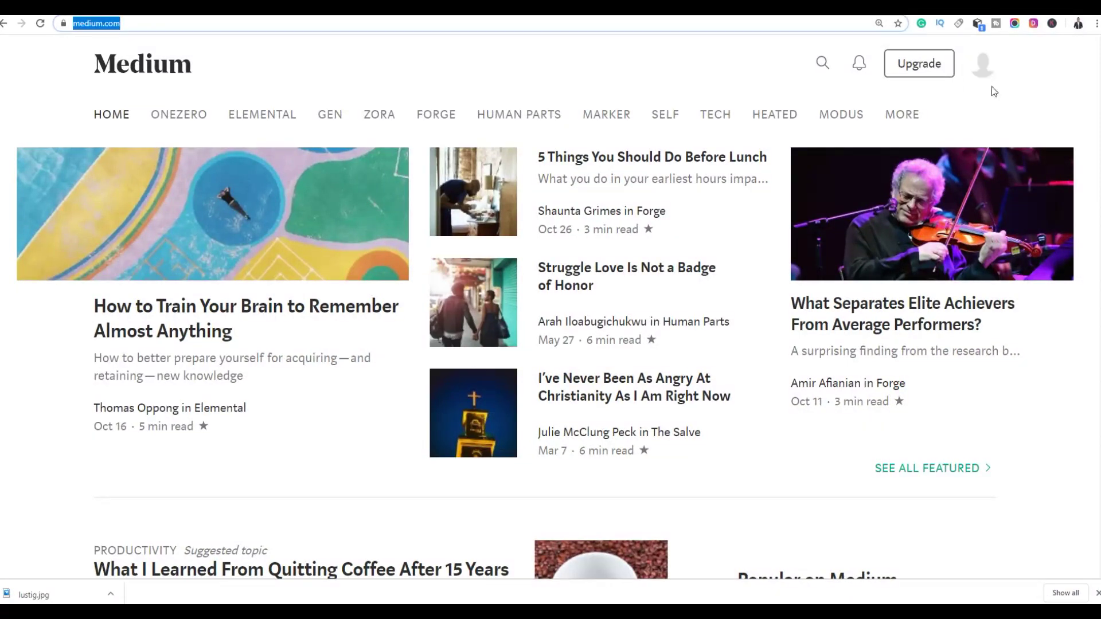
left_click(1059, 73)
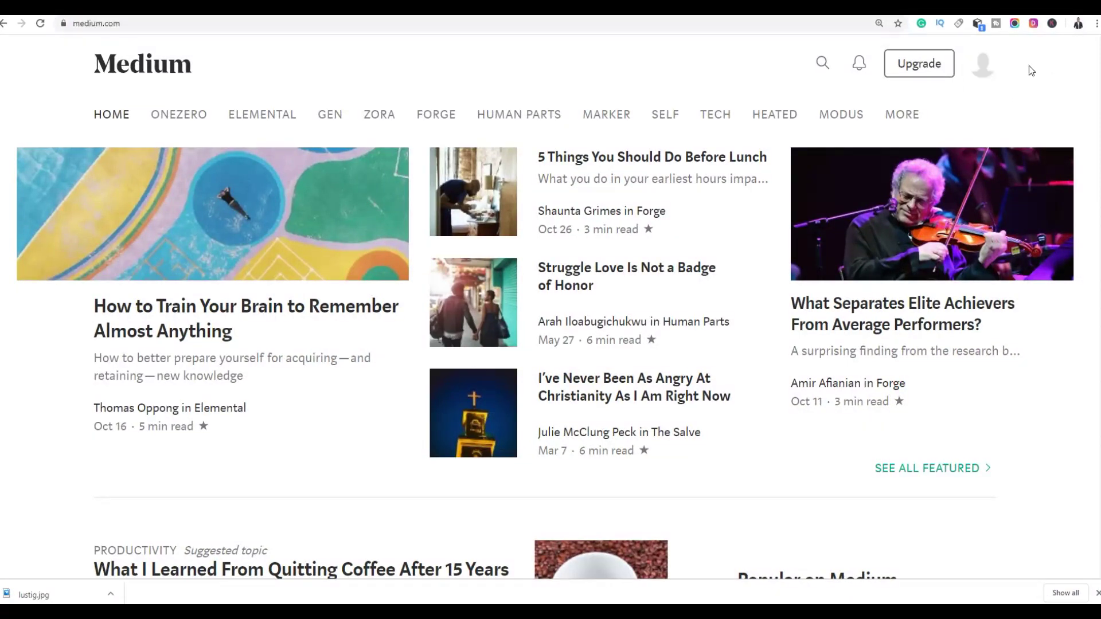
left_click(985, 68)
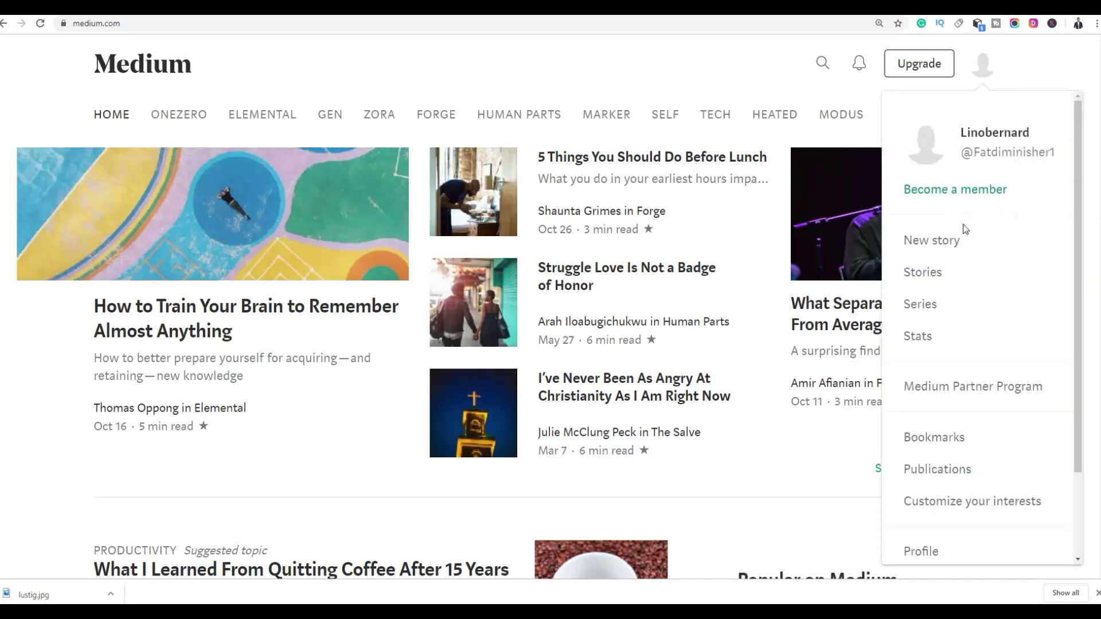
left_click(924, 274)
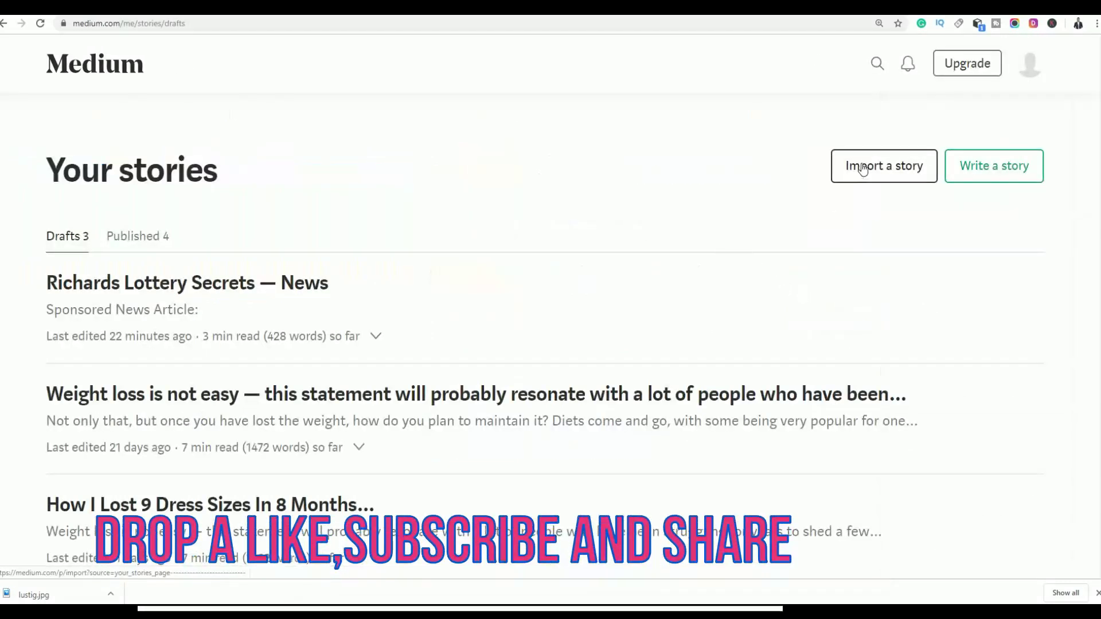
left_click(844, 171)
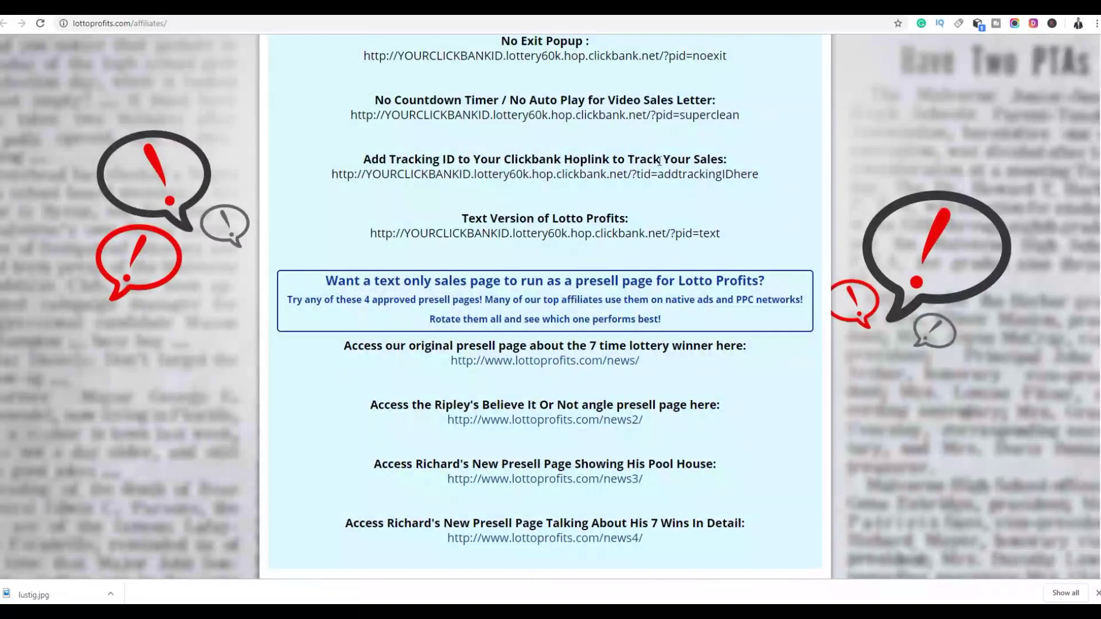
Step: Scroll through the presell page links on the Lotto Profits affiliates page
scroll(659, 160, "up", 6)
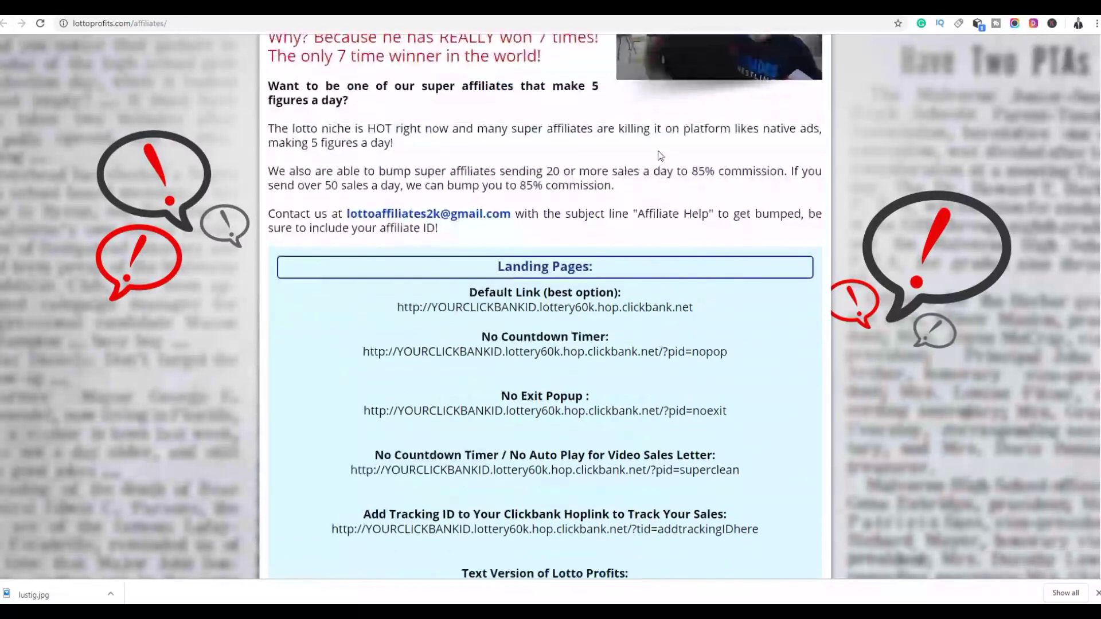
scroll(660, 155, "down", 8)
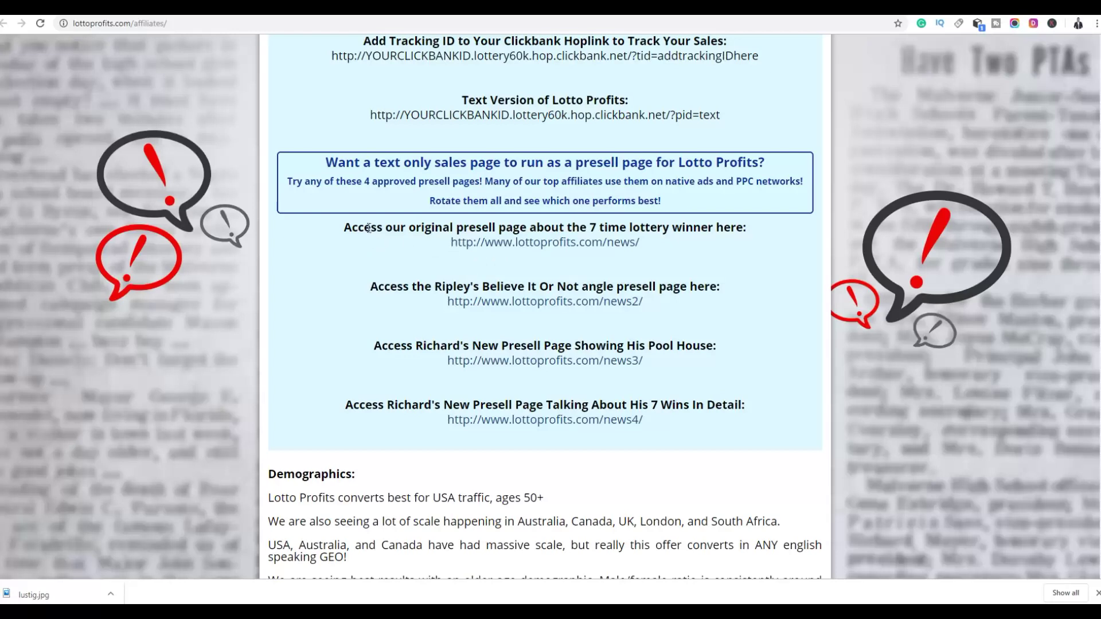
left_click_drag(369, 228, 417, 228)
double_click(411, 284)
left_click_drag(400, 347, 430, 346)
left_click_drag(396, 404, 457, 405)
left_click(328, 276)
scroll(330, 278, "up", 1)
scroll(356, 261, "down", 1)
Step: Preview the original presell page about the lottery winner, then close it
left_click_drag(451, 243, 642, 245)
right_click(615, 242)
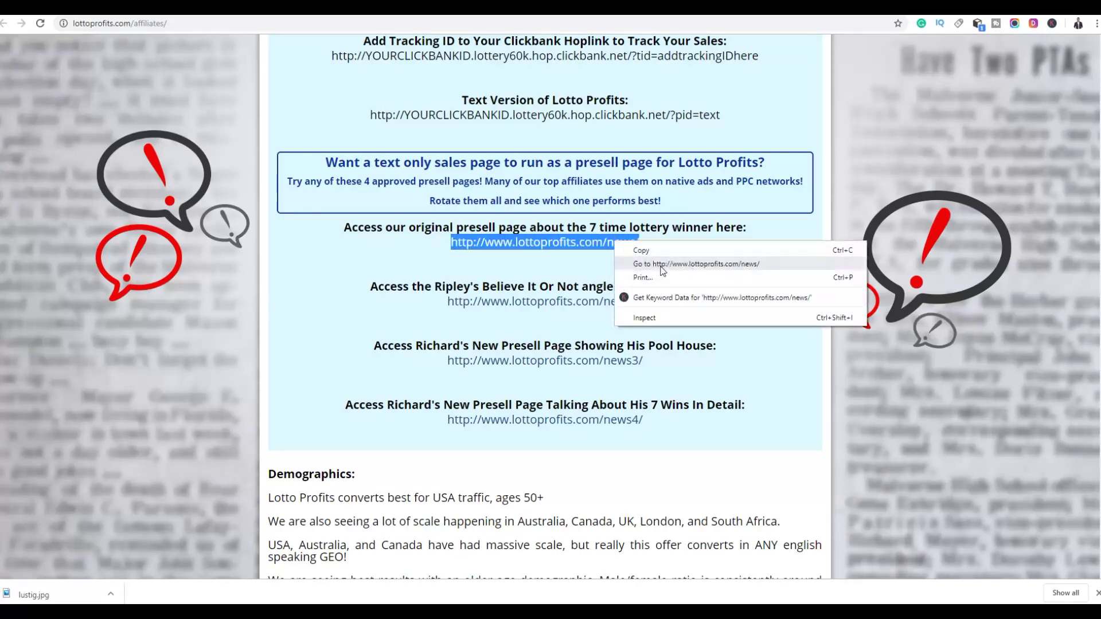
left_click(661, 269)
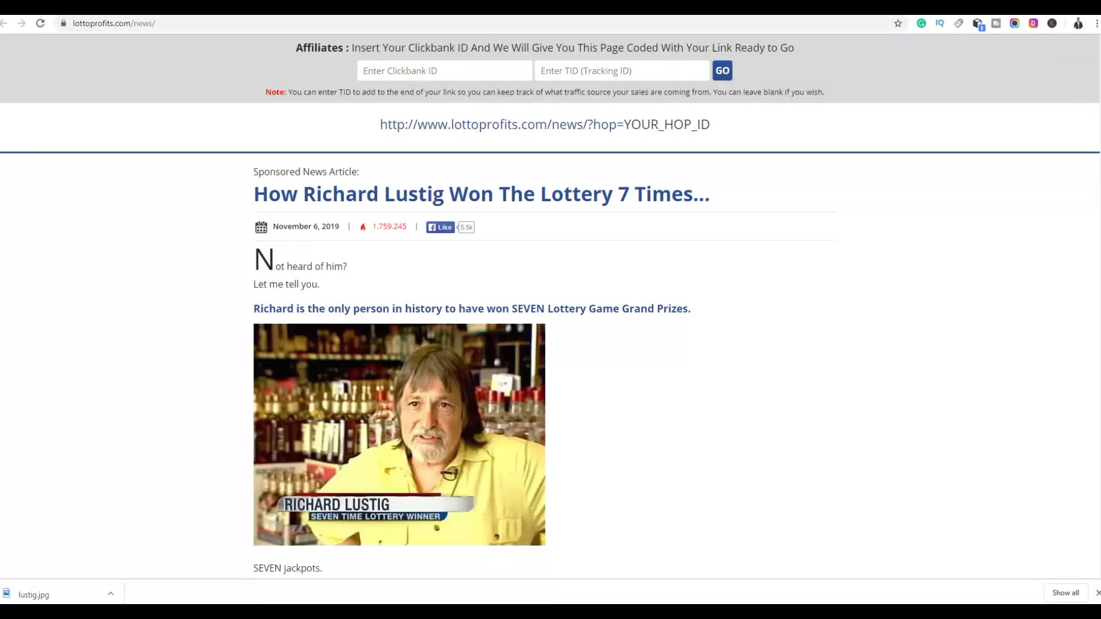
key("ctrl+w")
Step: Open the news2 Ripley's Believe It Or Not presell page and view its tracking ID field
scroll(469, 149, "down", 3)
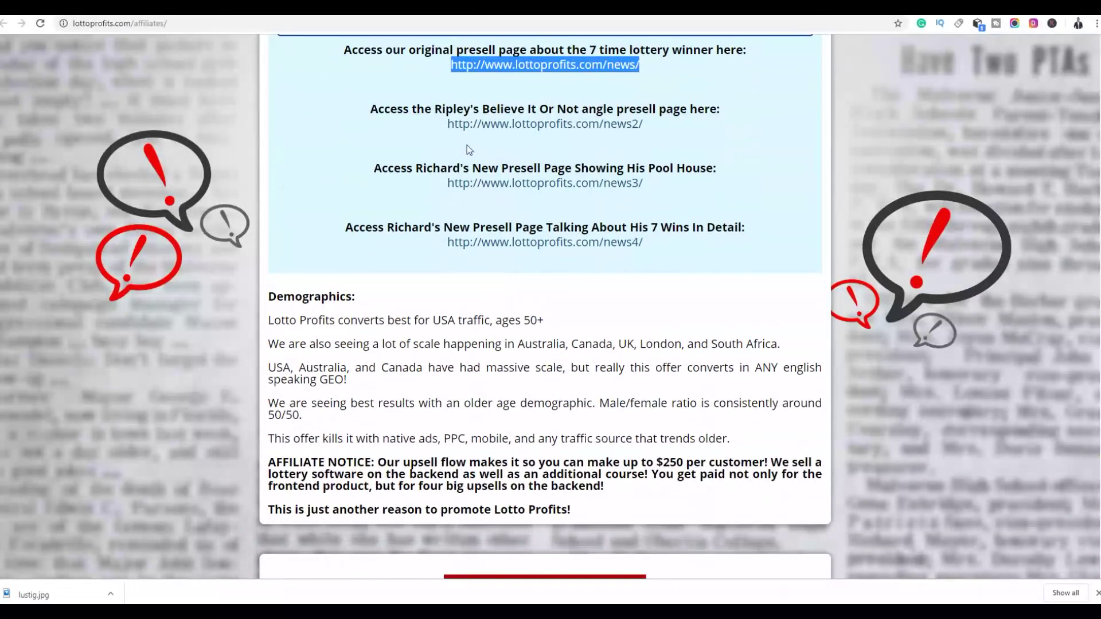
scroll(469, 150, "up", 1)
left_click_drag(448, 184, 648, 186)
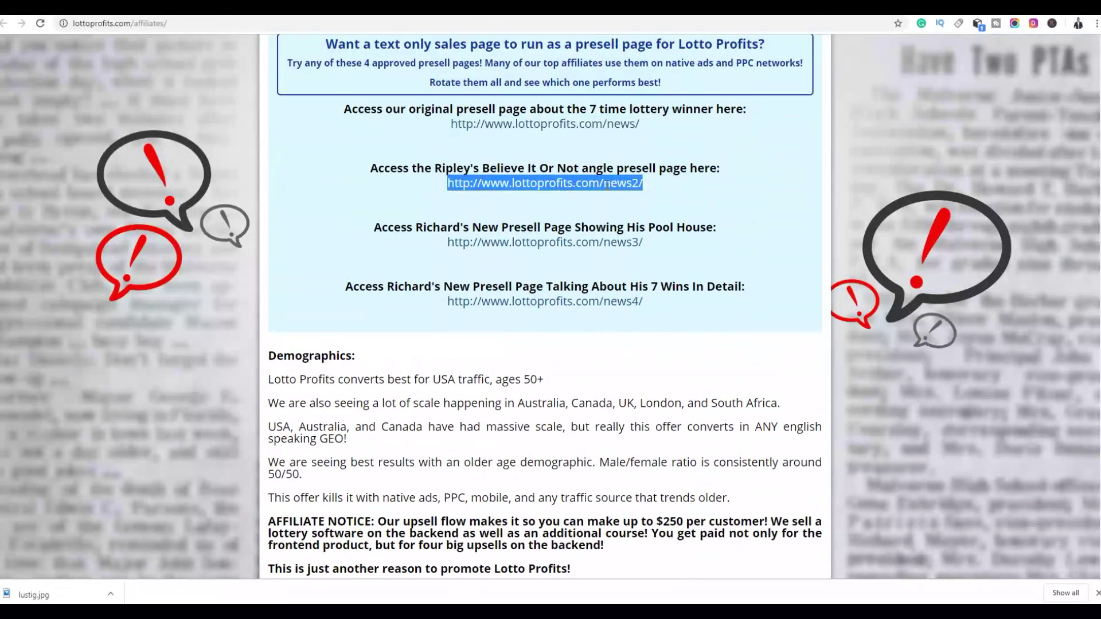
right_click(607, 185)
left_click(646, 210)
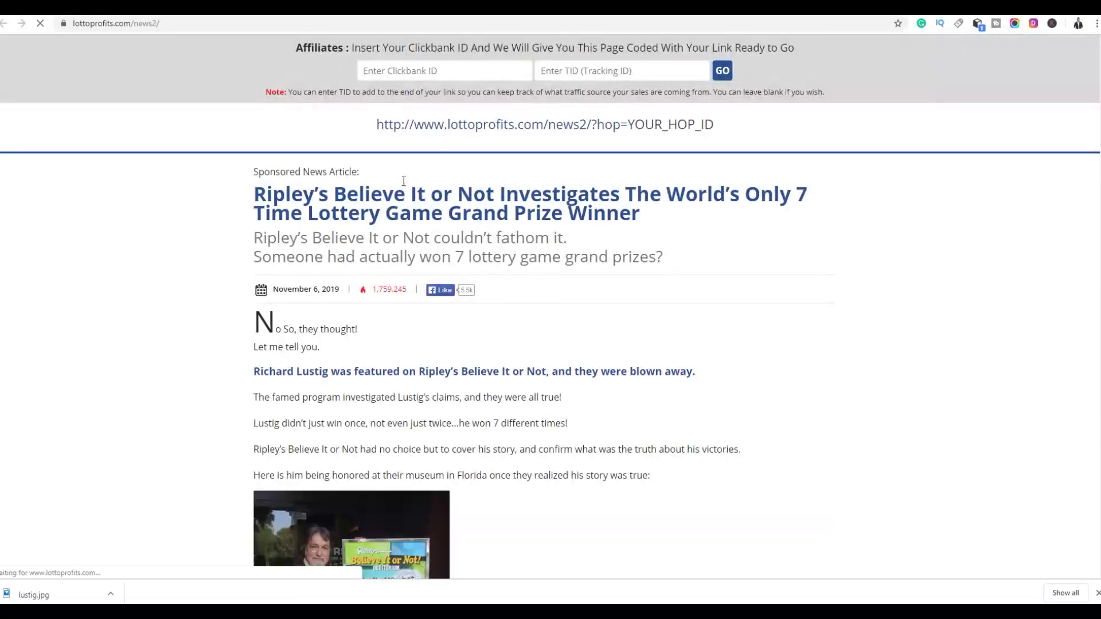
scroll(509, 212, "down", 6)
scroll(509, 212, "up", 5)
scroll(509, 208, "down", 6)
scroll(504, 208, "down", 7)
scroll(503, 207, "up", 15)
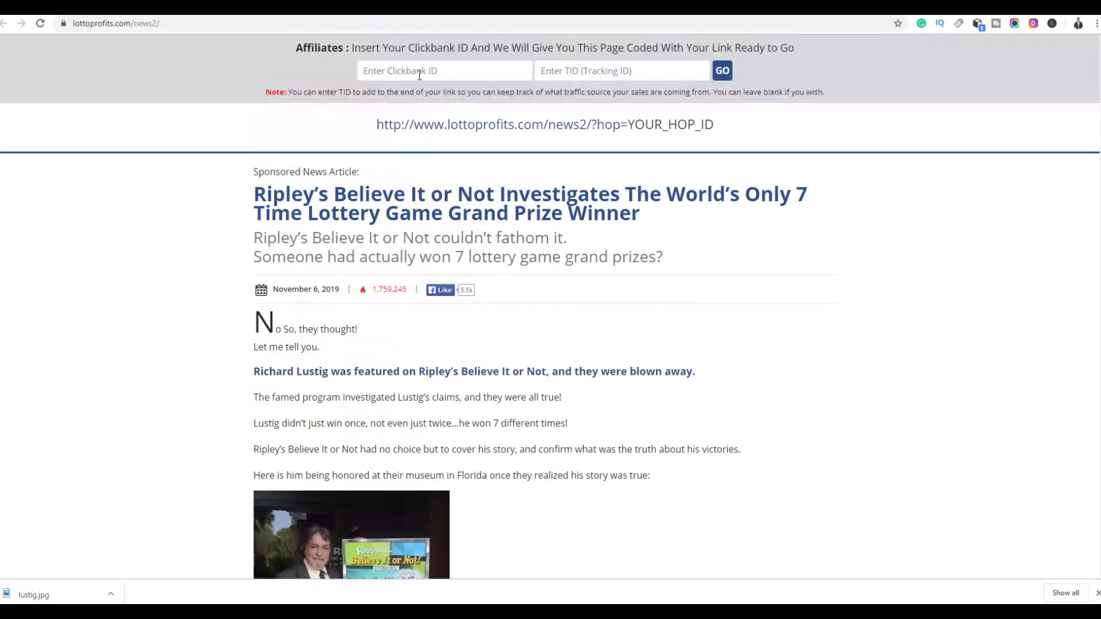
left_click(597, 78)
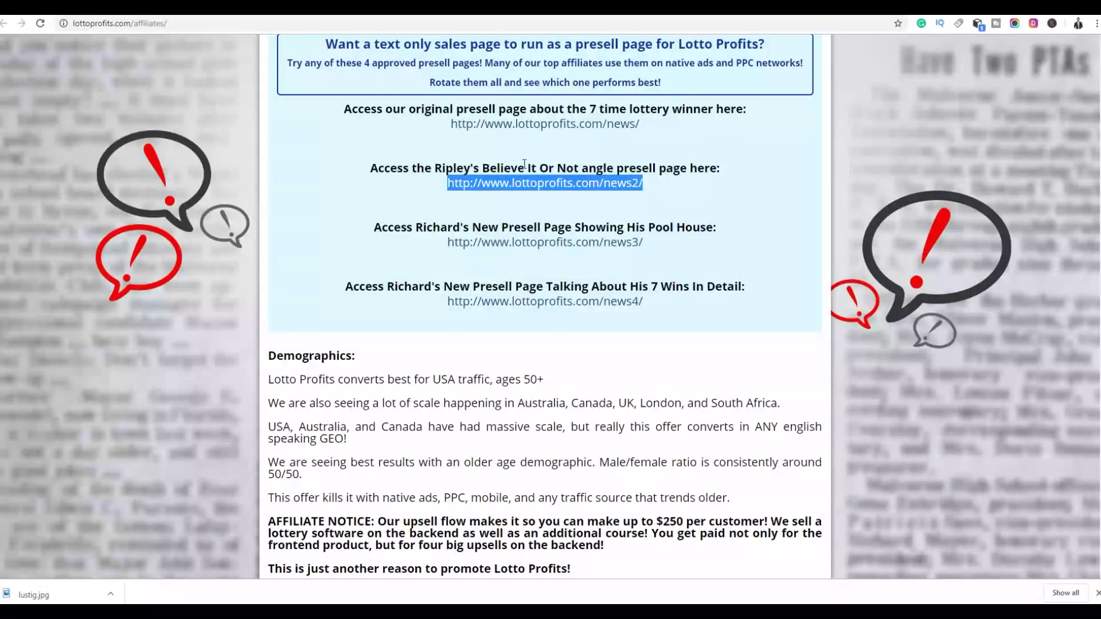
Step: Open the original /news/ presell article about the 7-time lottery winner
scroll(524, 164, "up", 3)
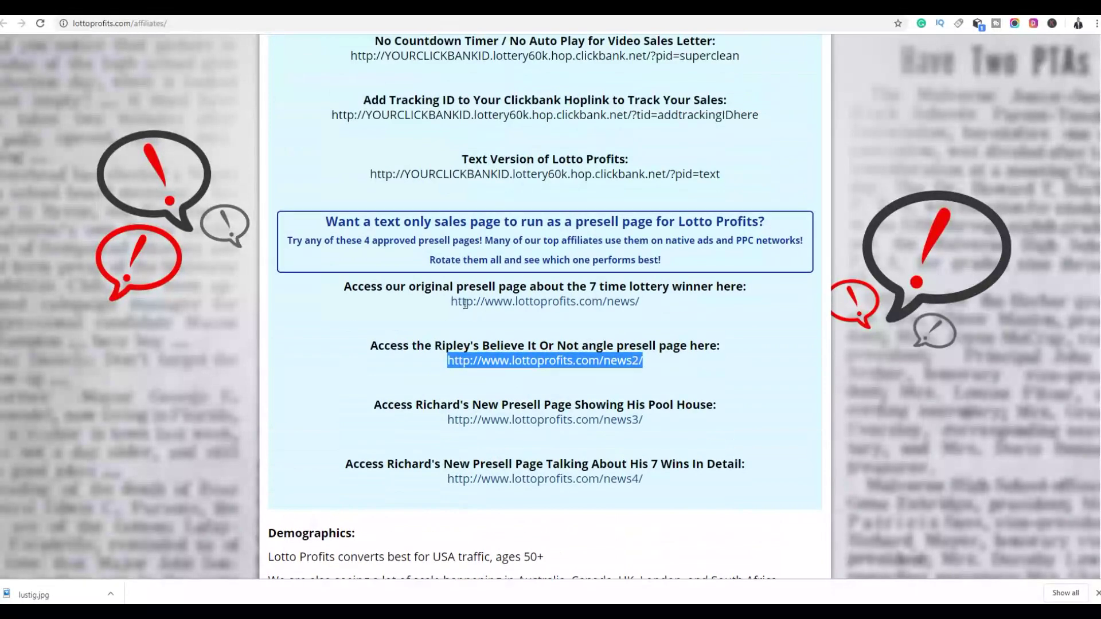
left_click_drag(451, 299, 640, 301)
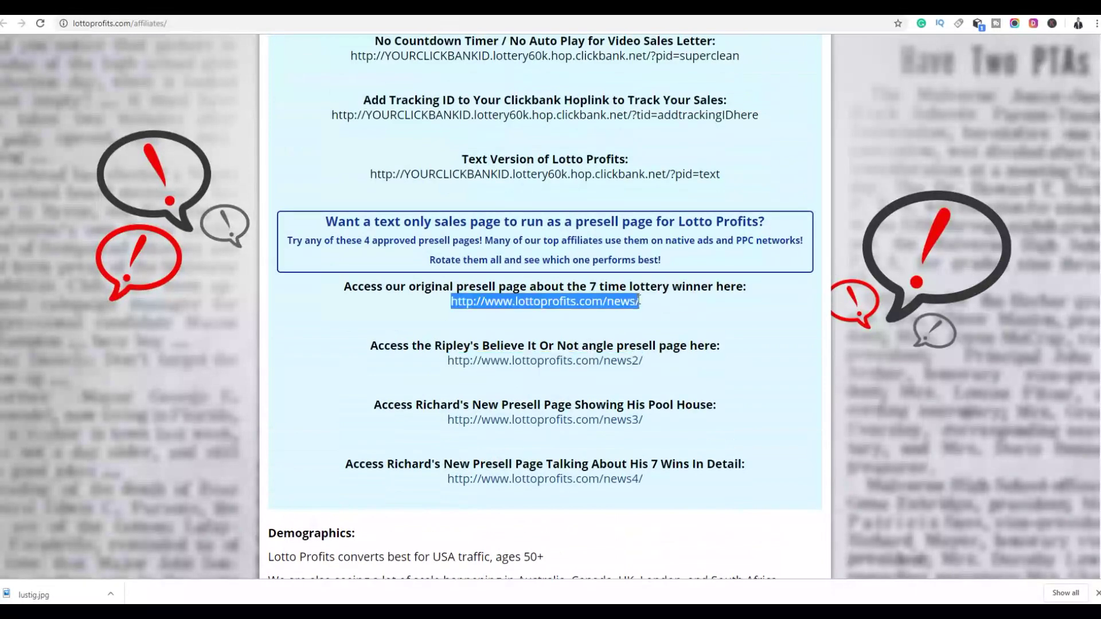
right_click(622, 302)
left_click(654, 323)
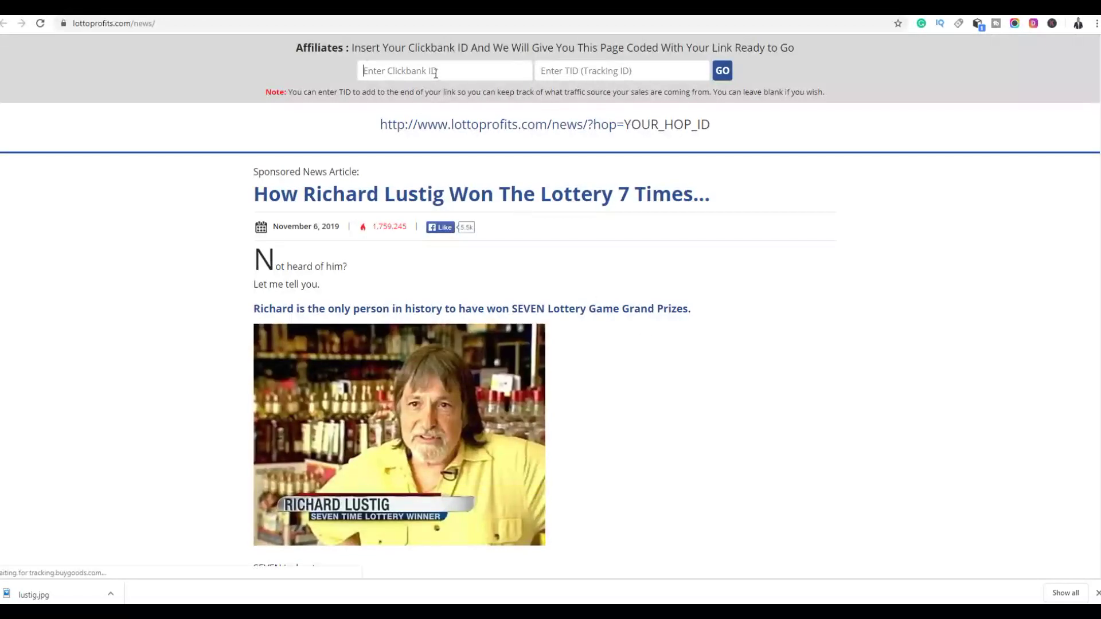
Step: Generate the news page link with your ClickBank ID and tracking ID mediumpost1
type("rexosky")
left_click(564, 68)
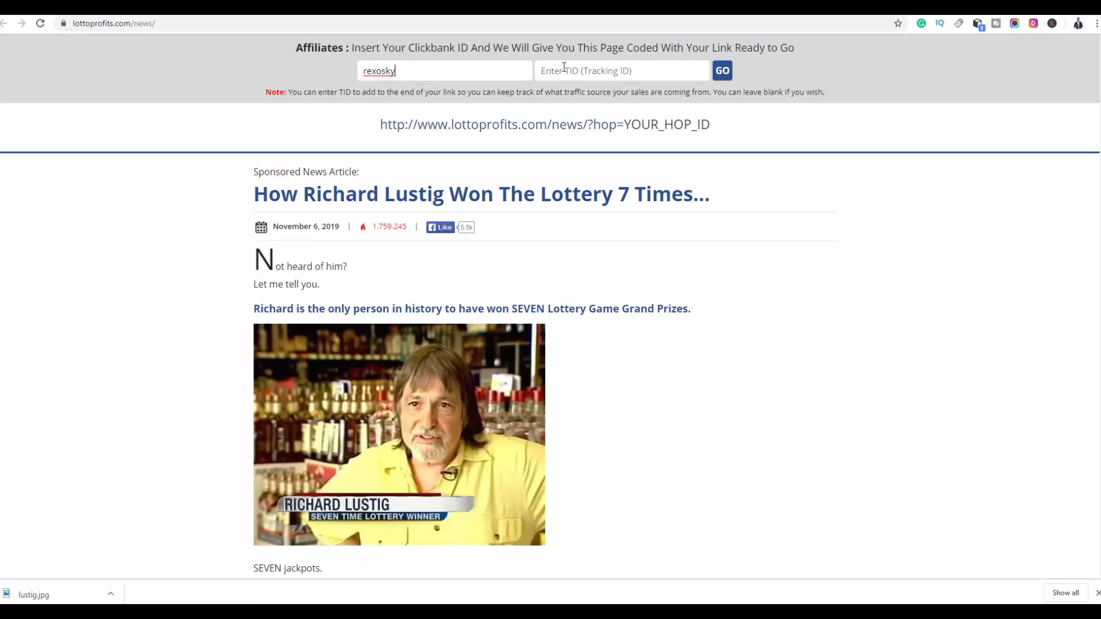
type("mediumpost1")
left_click(728, 70)
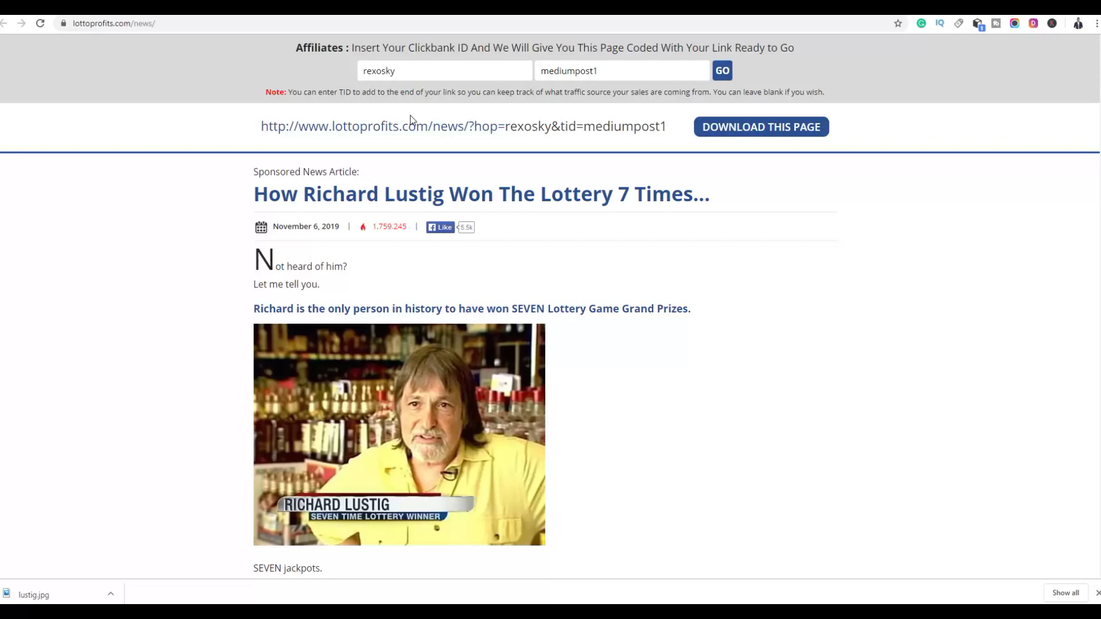
Step: Copy the generated affiliate link and return to Medium's import page
left_click_drag(260, 126, 669, 129)
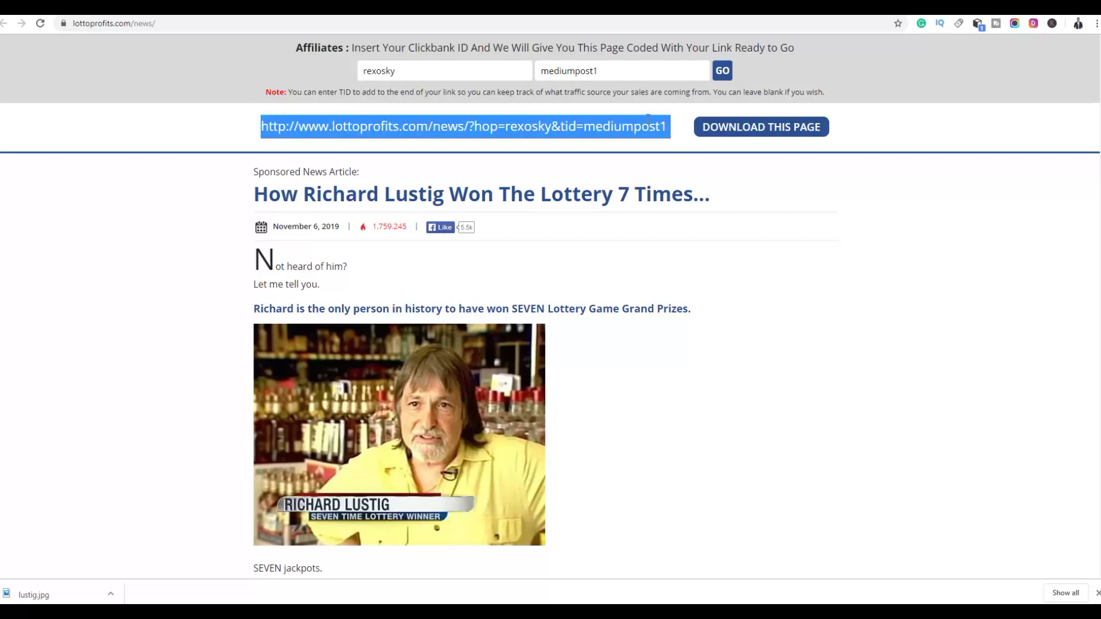
right_click(668, 129)
left_click(676, 122)
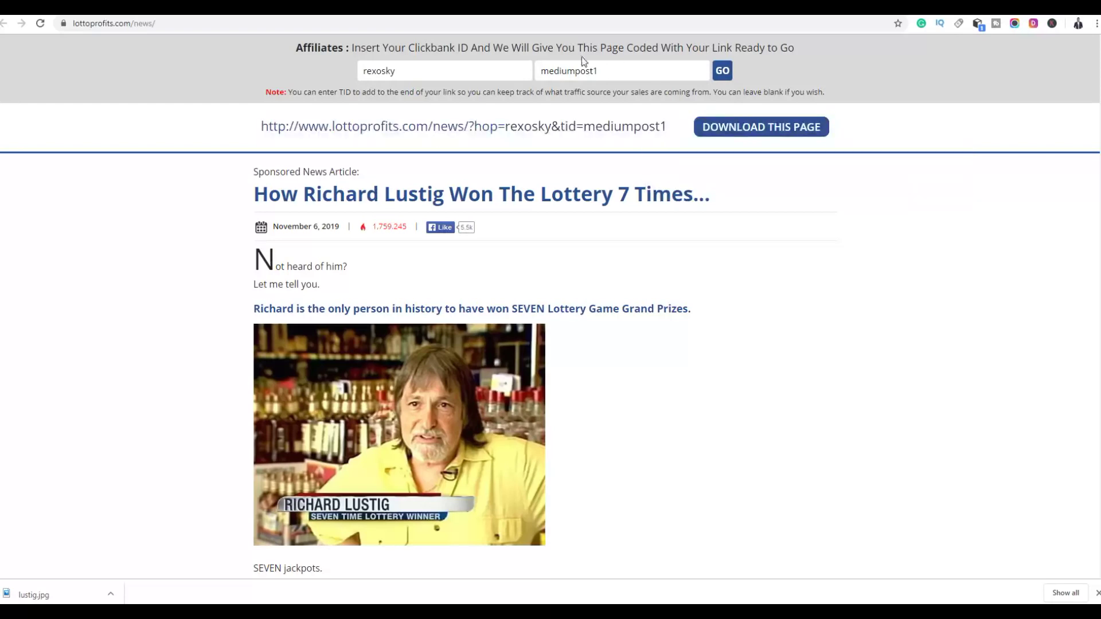
key("ctrl+Tab")
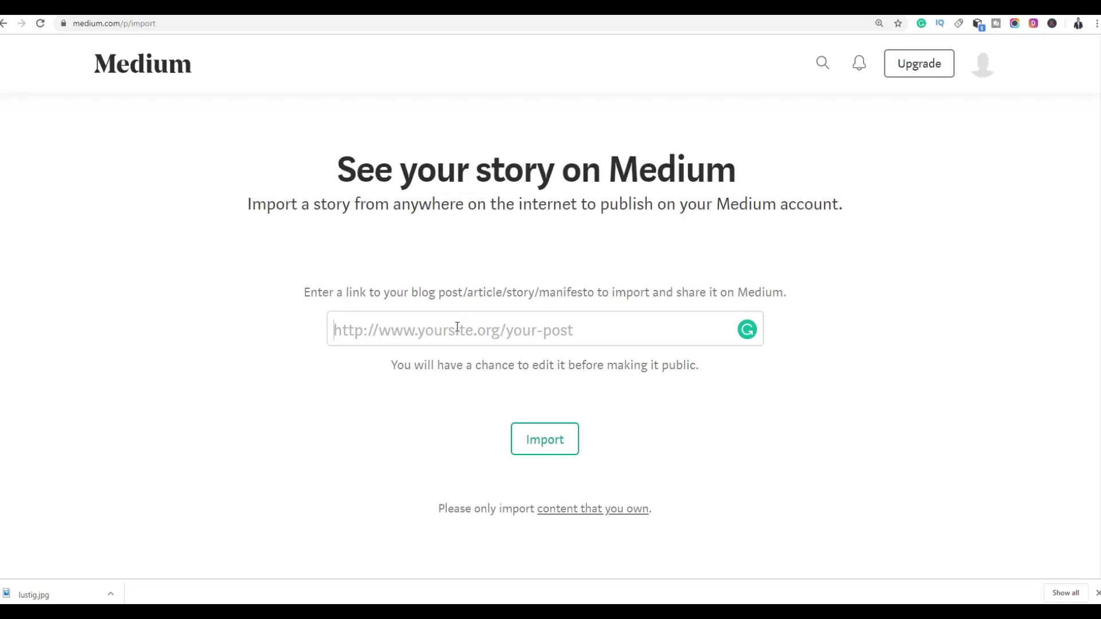
Step: Import the coded news link and open the draft 'Richards Lottery Secrets — News'
key("ctrl+v")
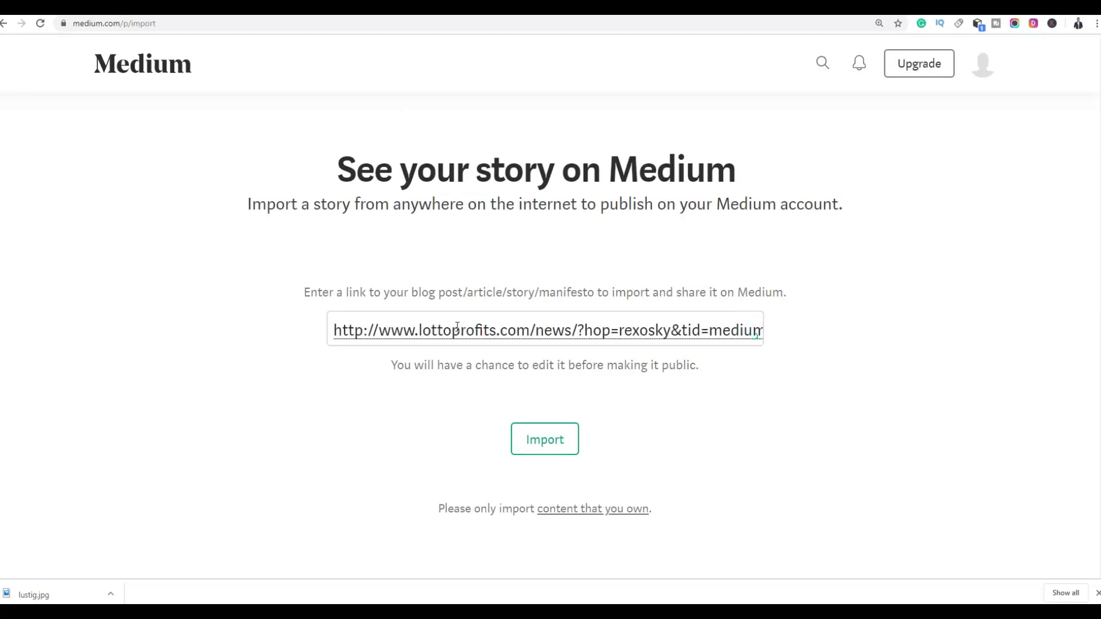
left_click(547, 448)
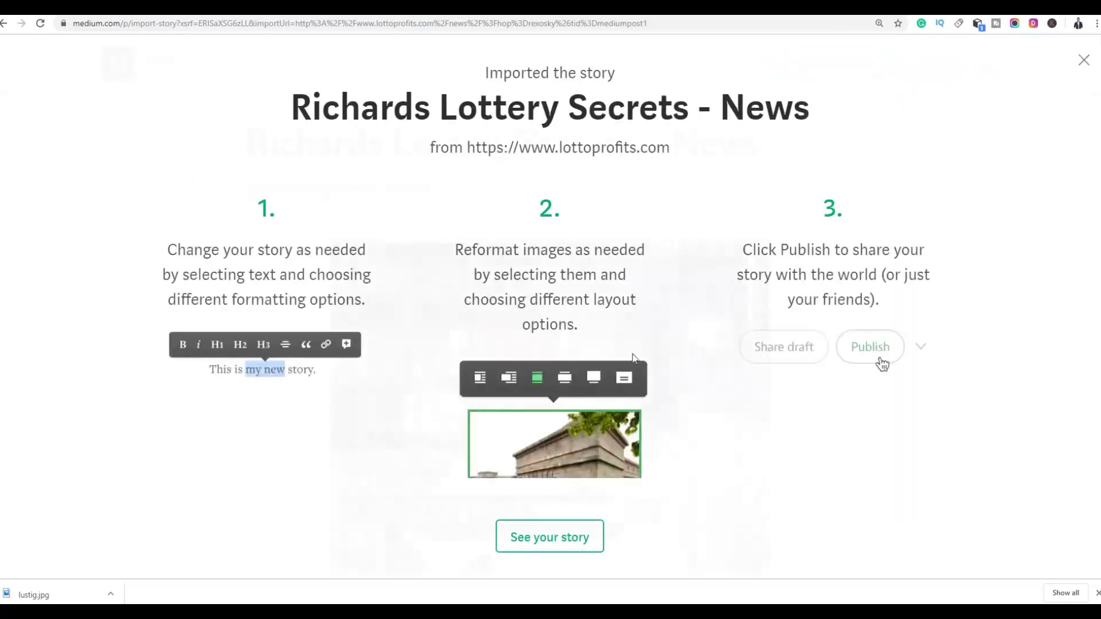
left_click(565, 543)
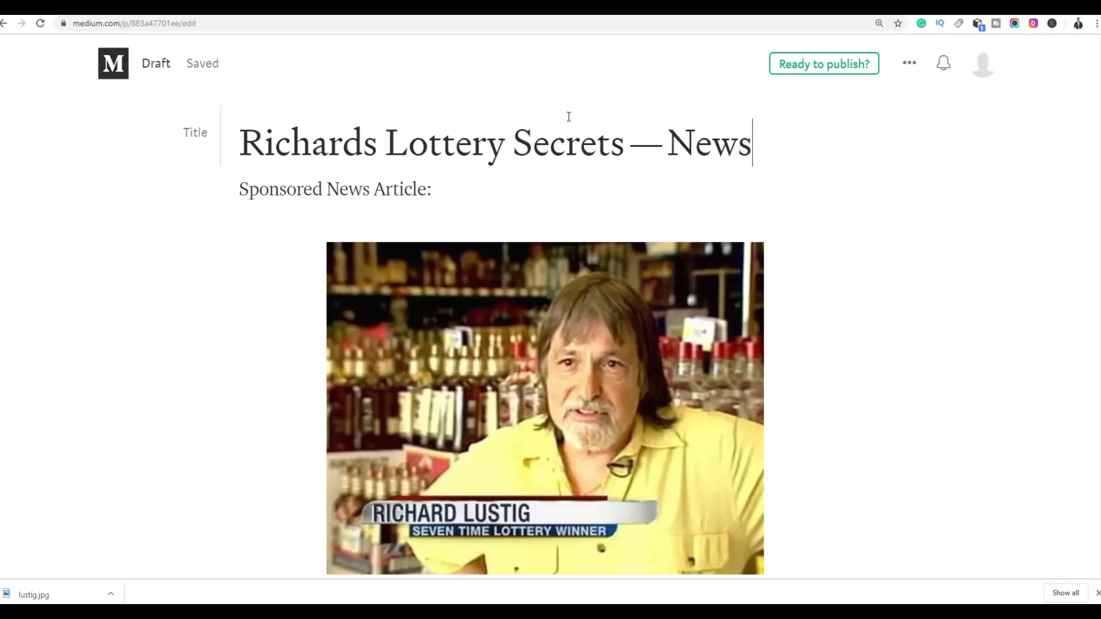
Step: Scroll through the imported draft's article text
scroll(545, 333, "down", 3)
scroll(519, 336, "down", 12)
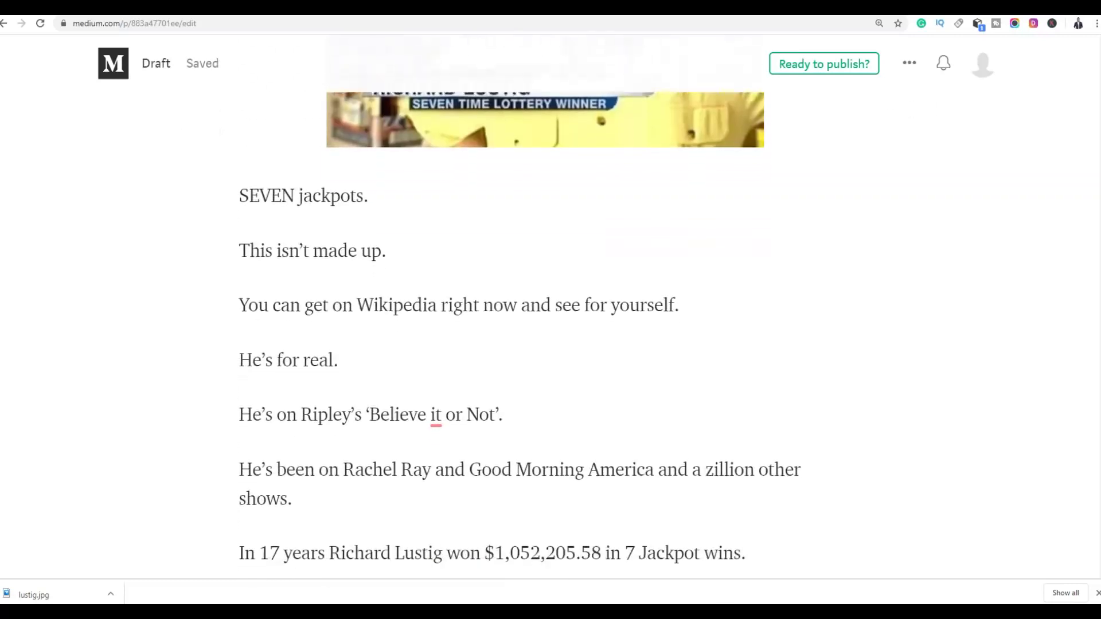
scroll(545, 333, "down", 20)
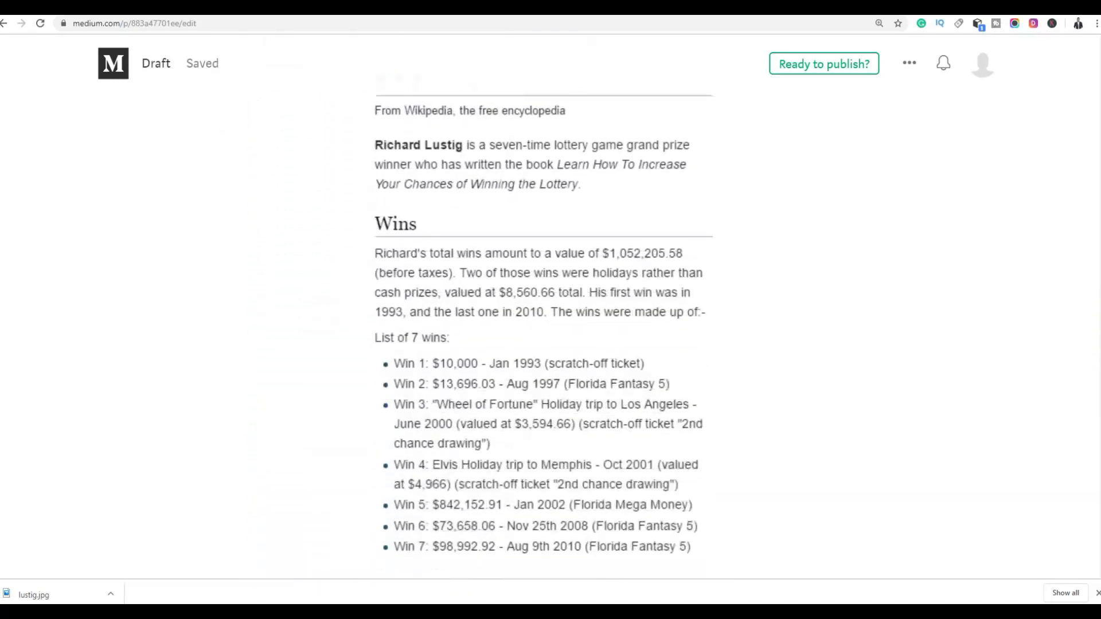
scroll(545, 333, "down", 6)
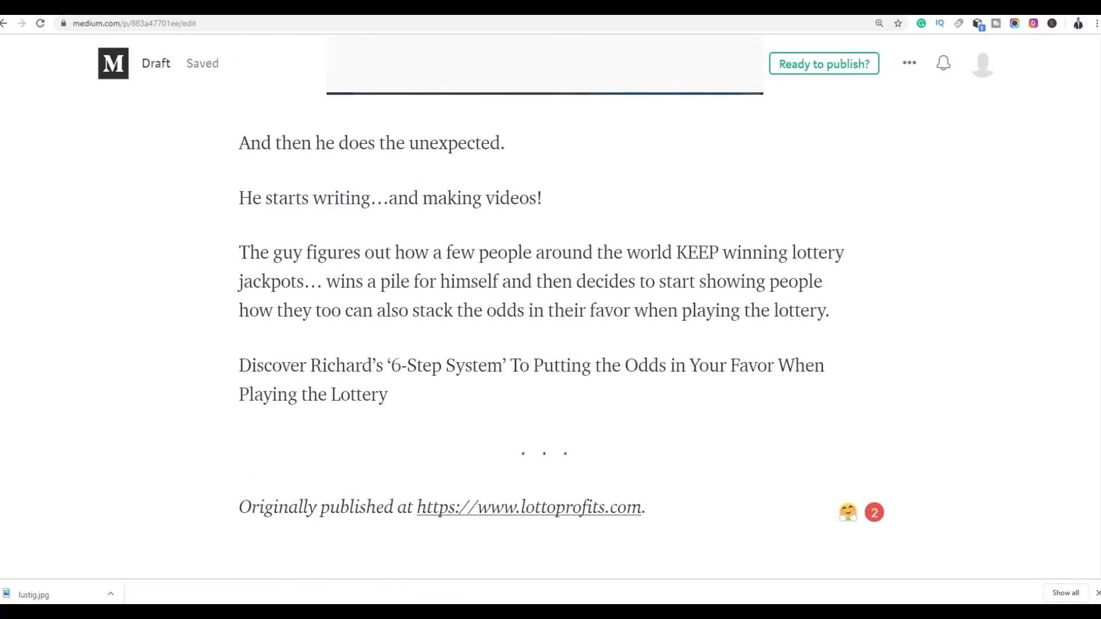
mouse_move(456, 507)
scroll(943, 425, "up", 3)
scroll(1077, 408, "up", 4)
Step: Check the pool image and Wikipedia wins screenshots, then open Ready to publish
left_click(658, 401)
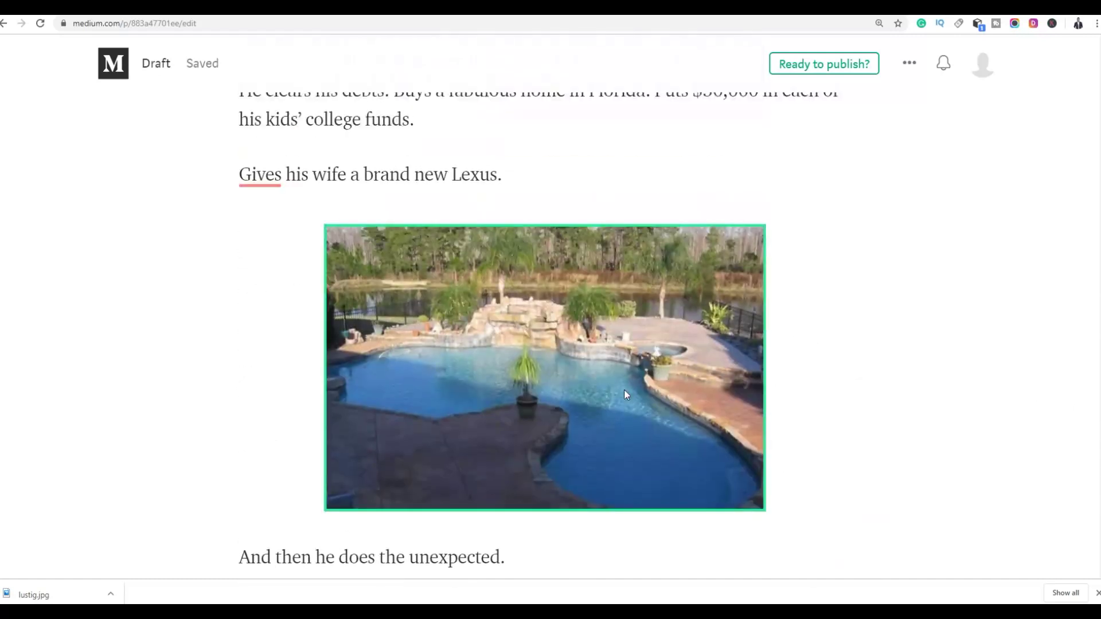
scroll(625, 394, "up", 15)
left_click(527, 355)
scroll(528, 354, "up", 6)
left_click(527, 354)
scroll(528, 344, "up", 15)
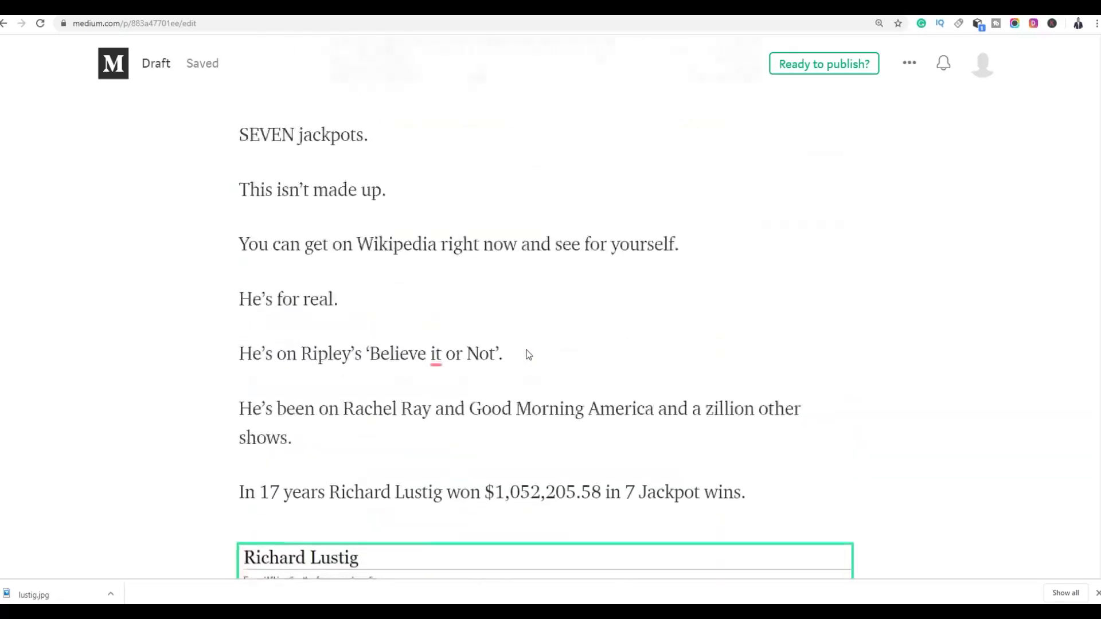
scroll(615, 312, "down", 6)
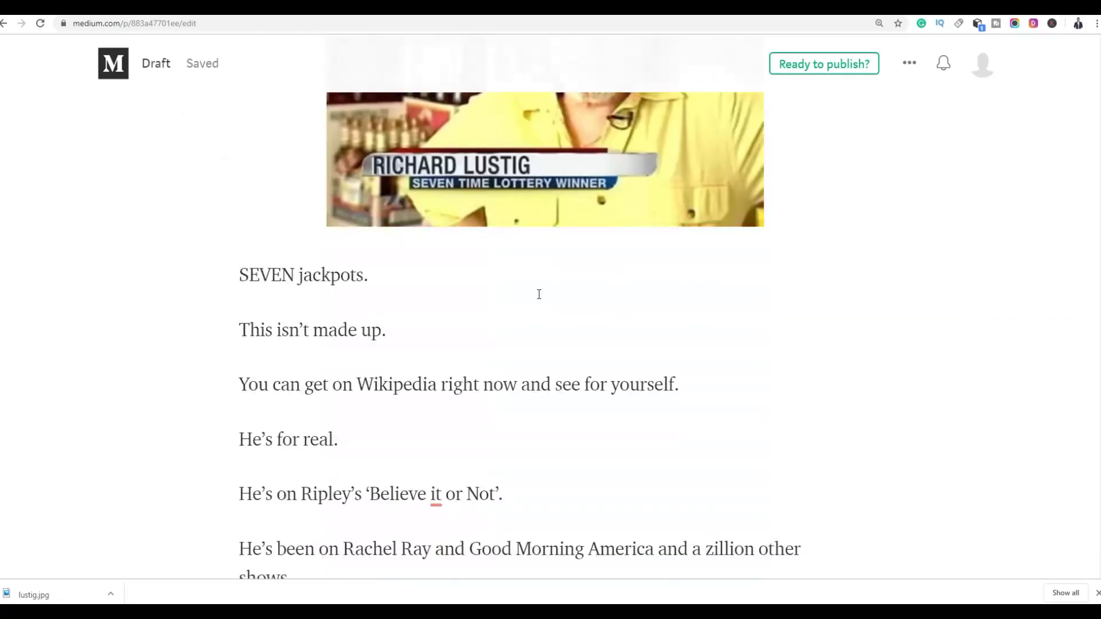
scroll(538, 292, "down", 7)
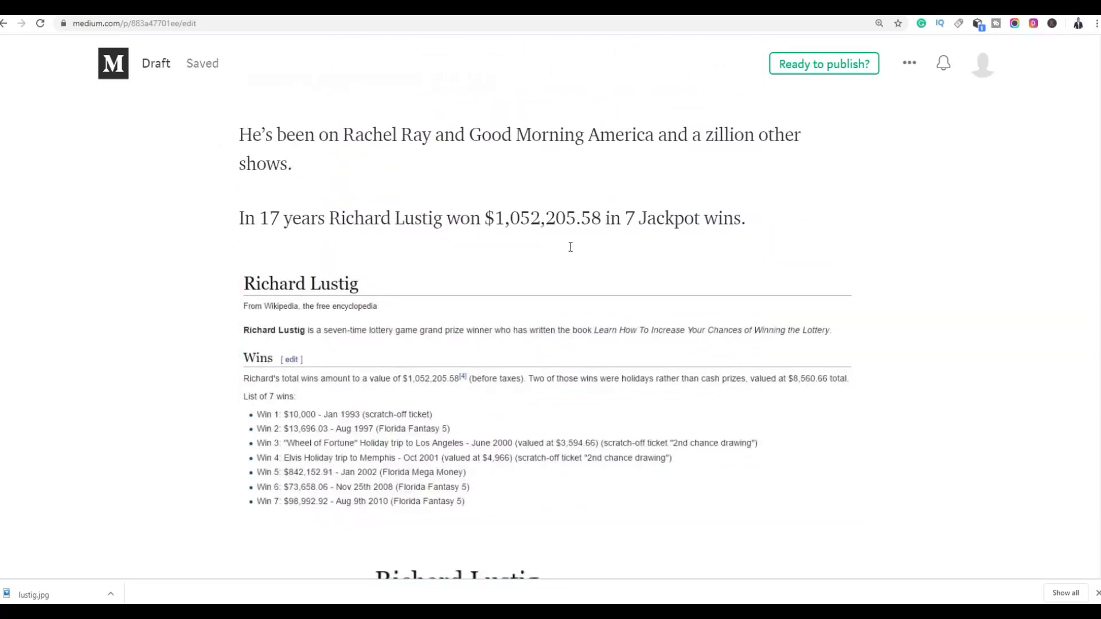
scroll(1100, 227, "down", 17)
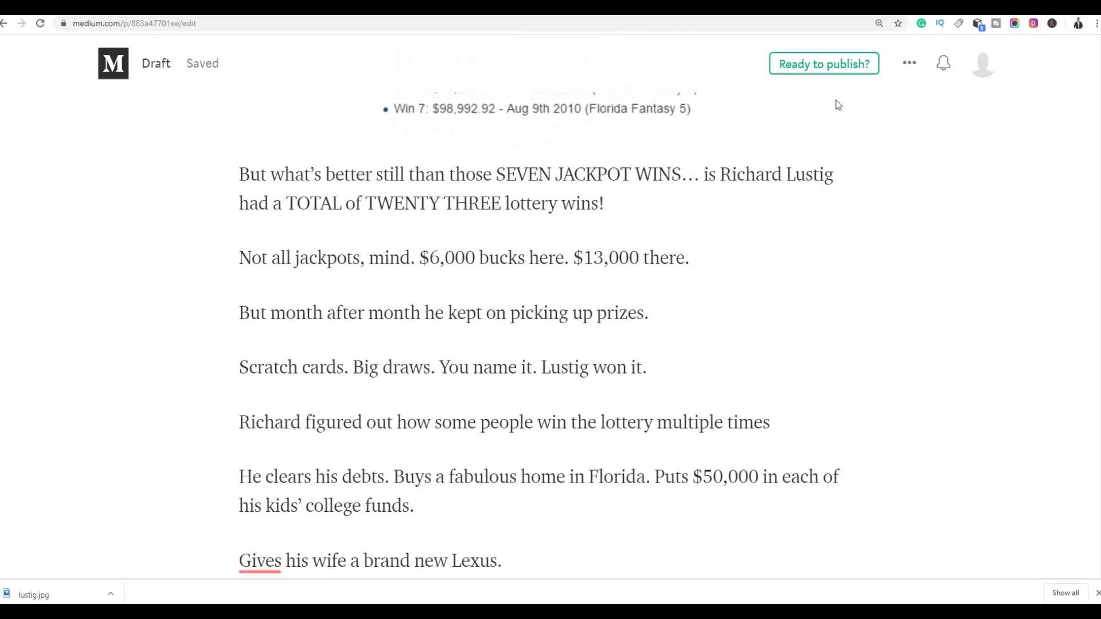
left_click(809, 63)
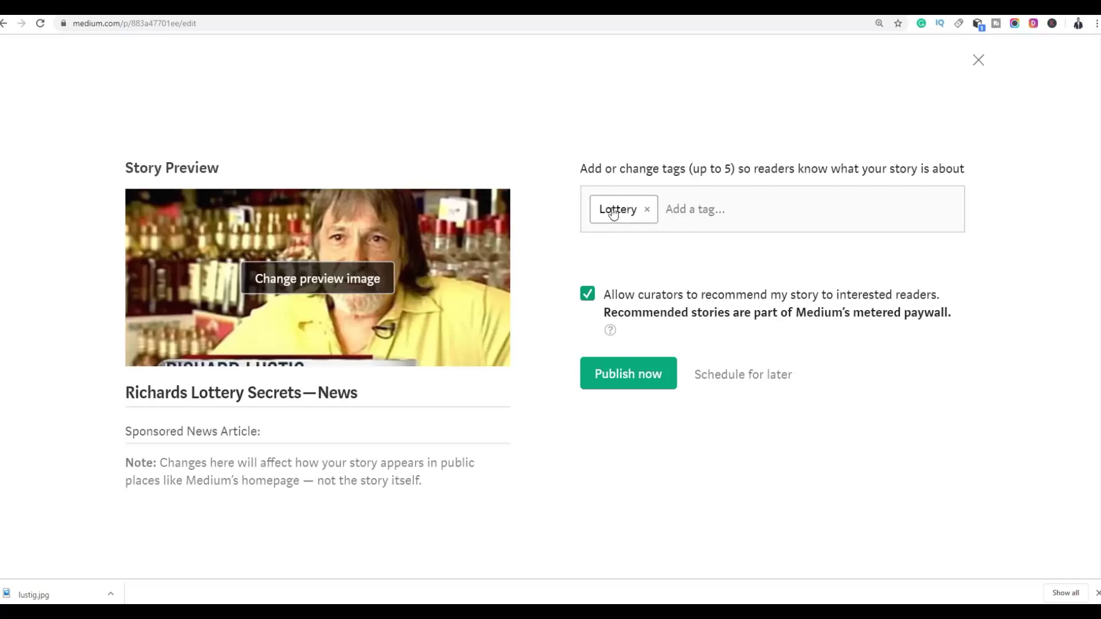
Step: Add the tags Lottery News, Lotto and Jackpot, then publish the story now
left_click(695, 209)
type("lotter")
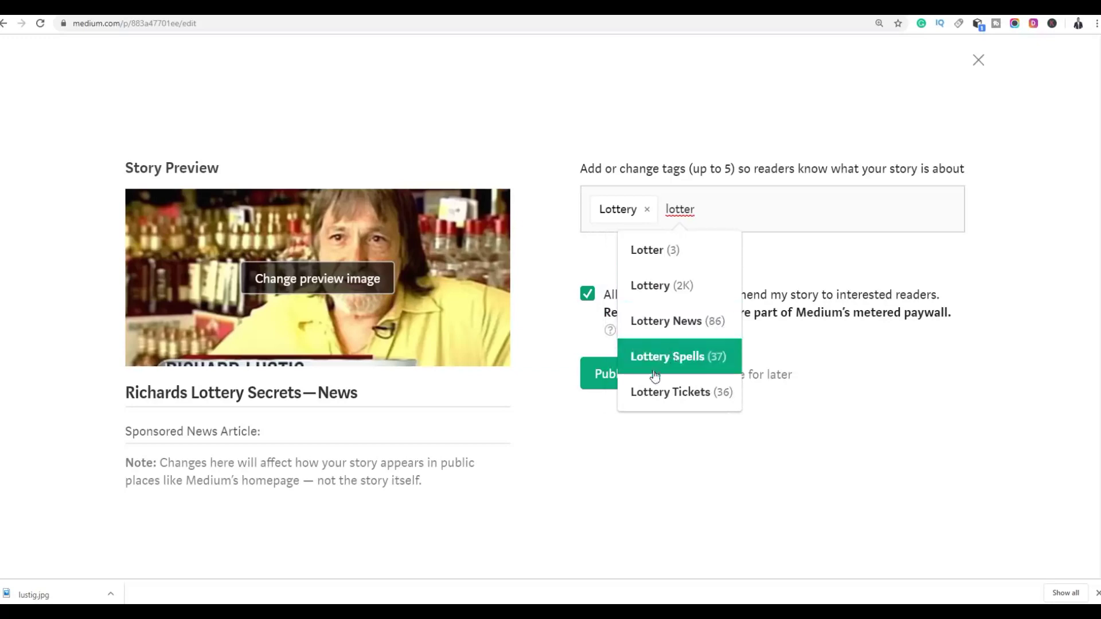
left_click(659, 328)
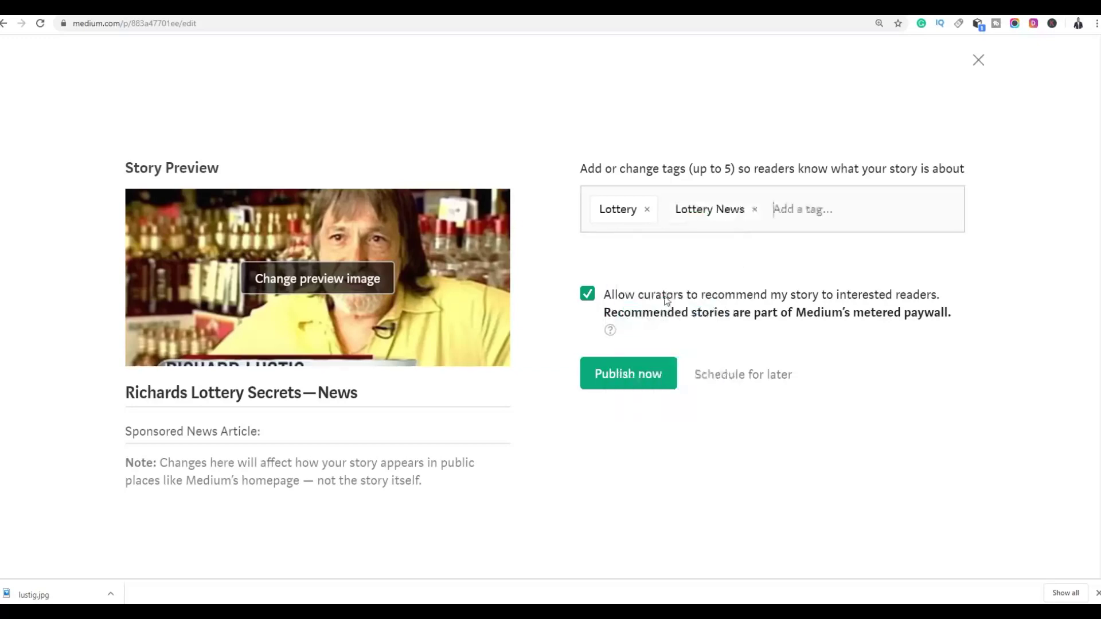
type("lott")
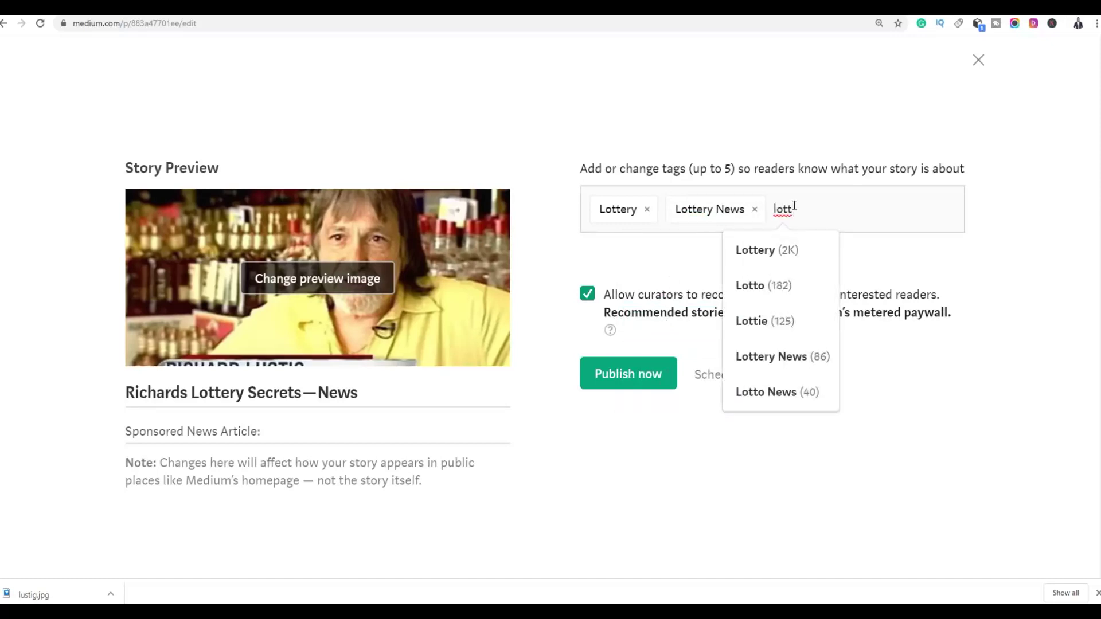
left_click(763, 285)
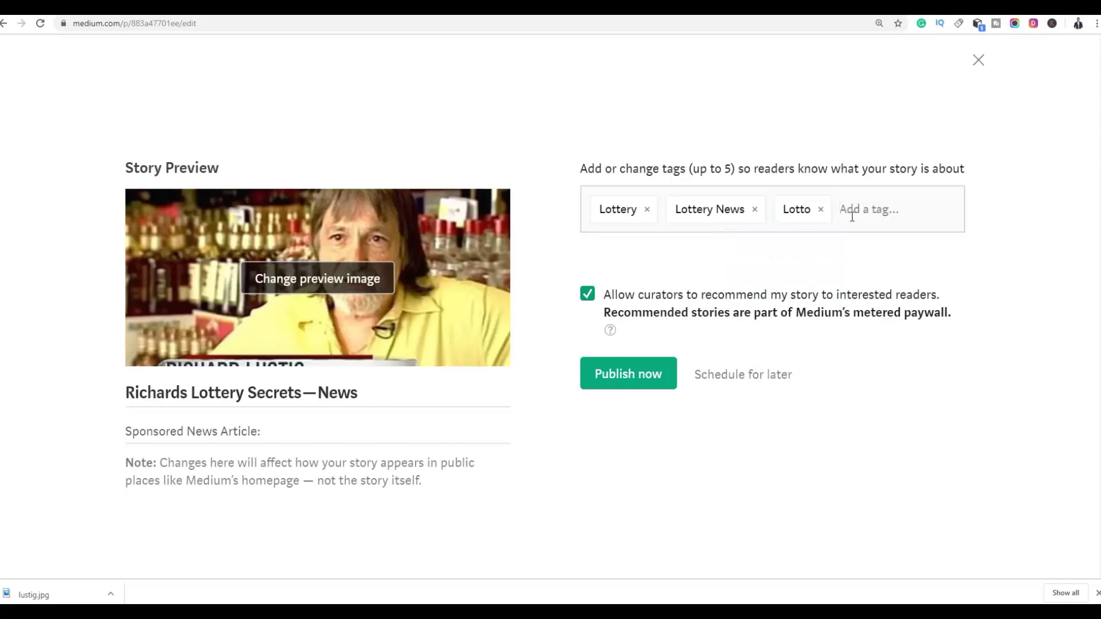
type("jack")
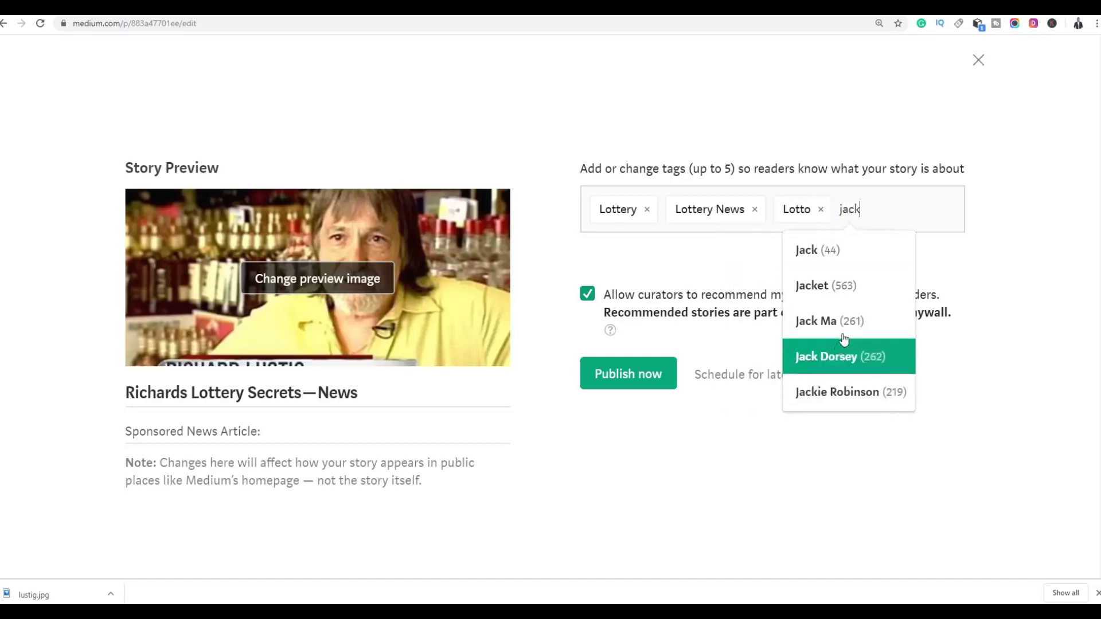
type("p")
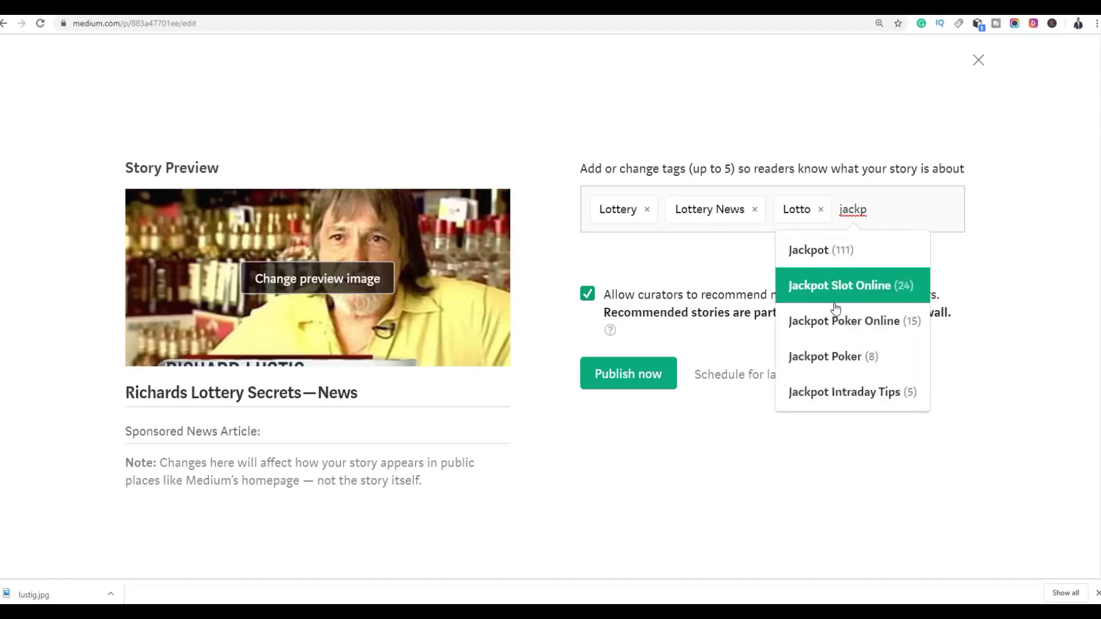
left_click(817, 251)
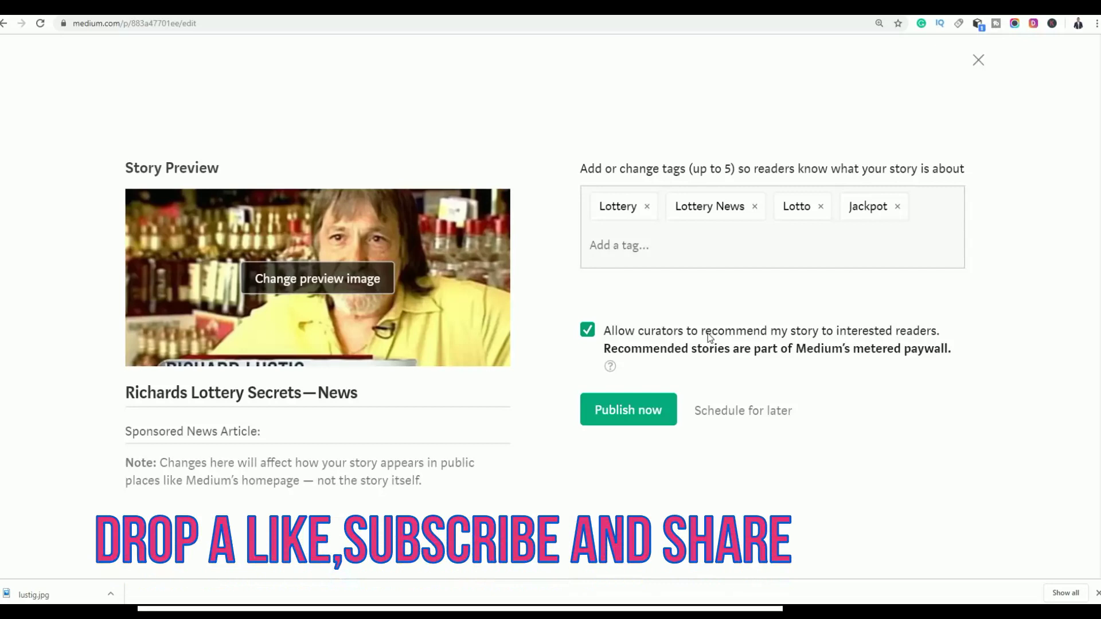
left_click(644, 411)
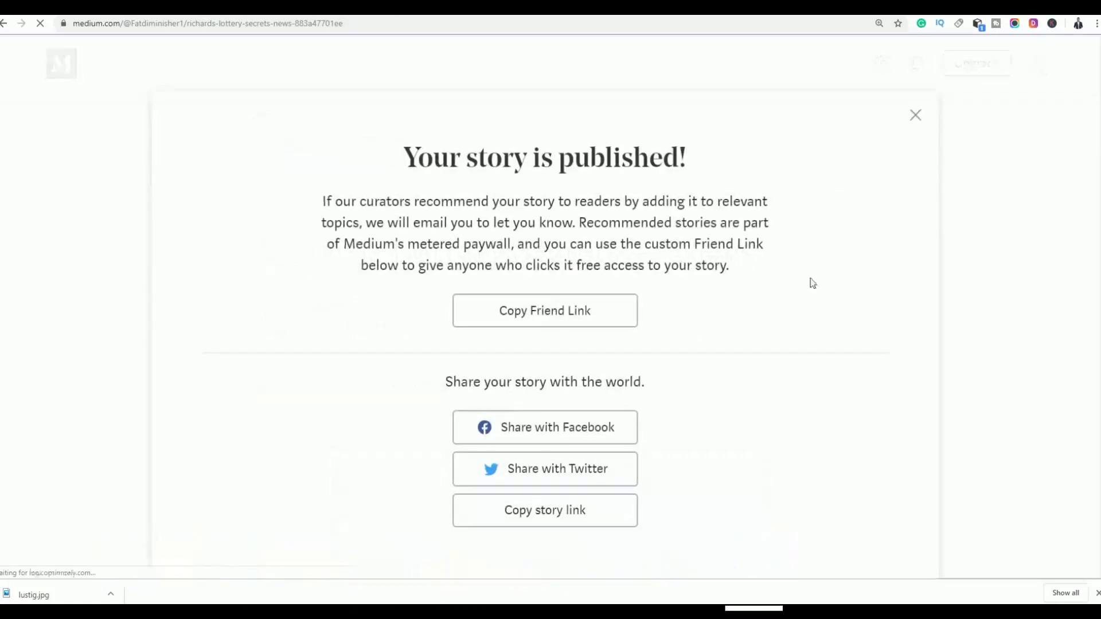
Step: Close the 'Your story is published!' dialog and scroll through the live story
left_click(916, 116)
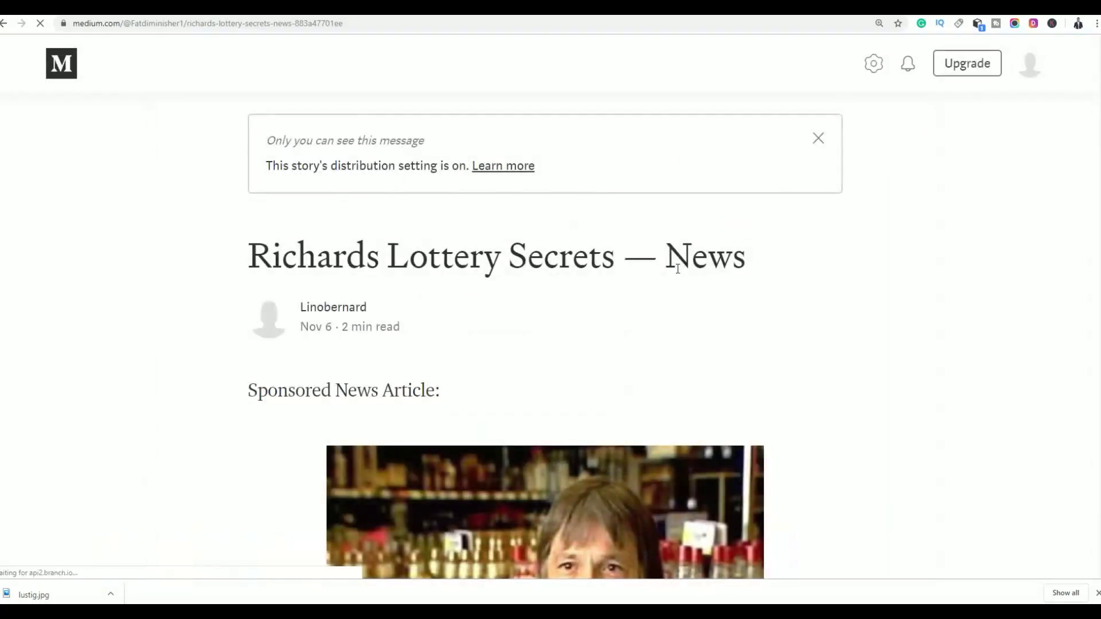
scroll(725, 294, "down", 10)
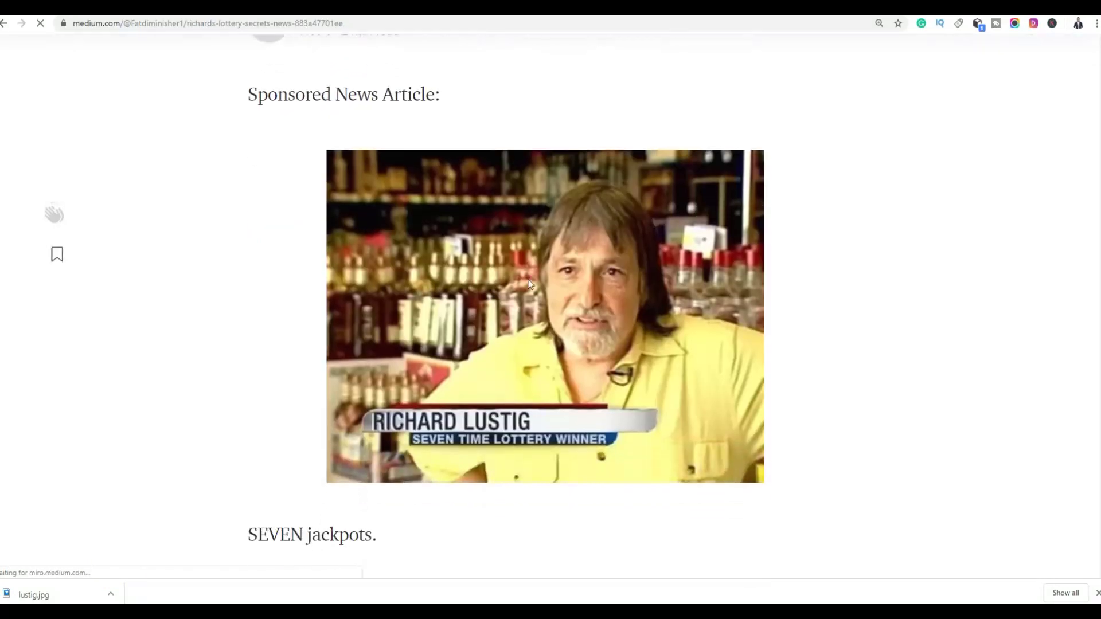
scroll(367, 296, "down", 6)
scroll(369, 321, "up", 13)
scroll(950, 224, "down", 4)
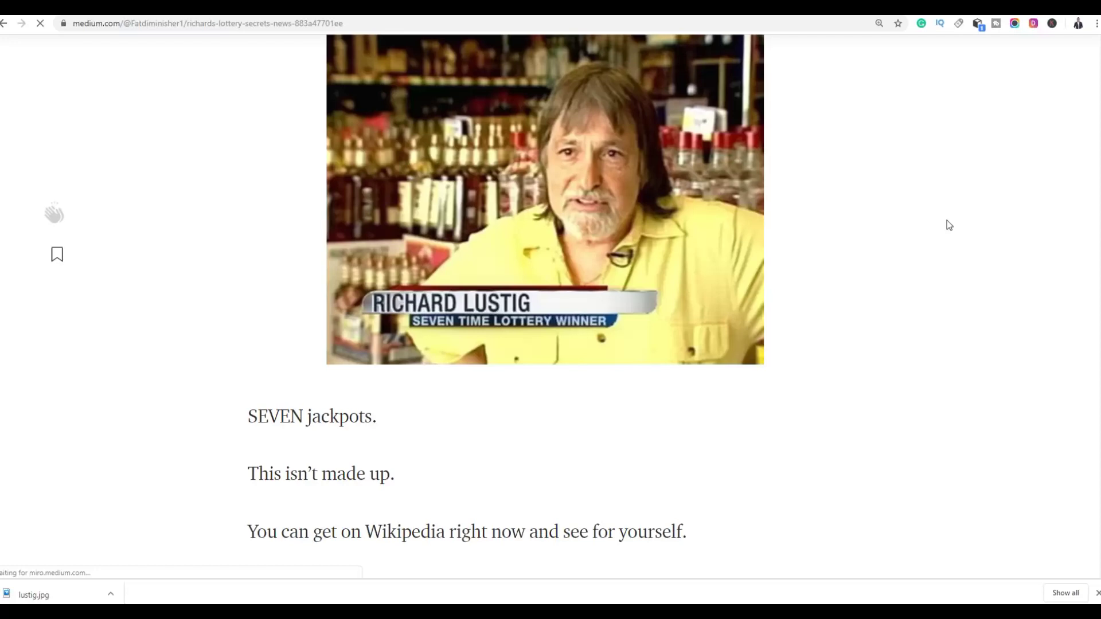
scroll(947, 220, "up", 7)
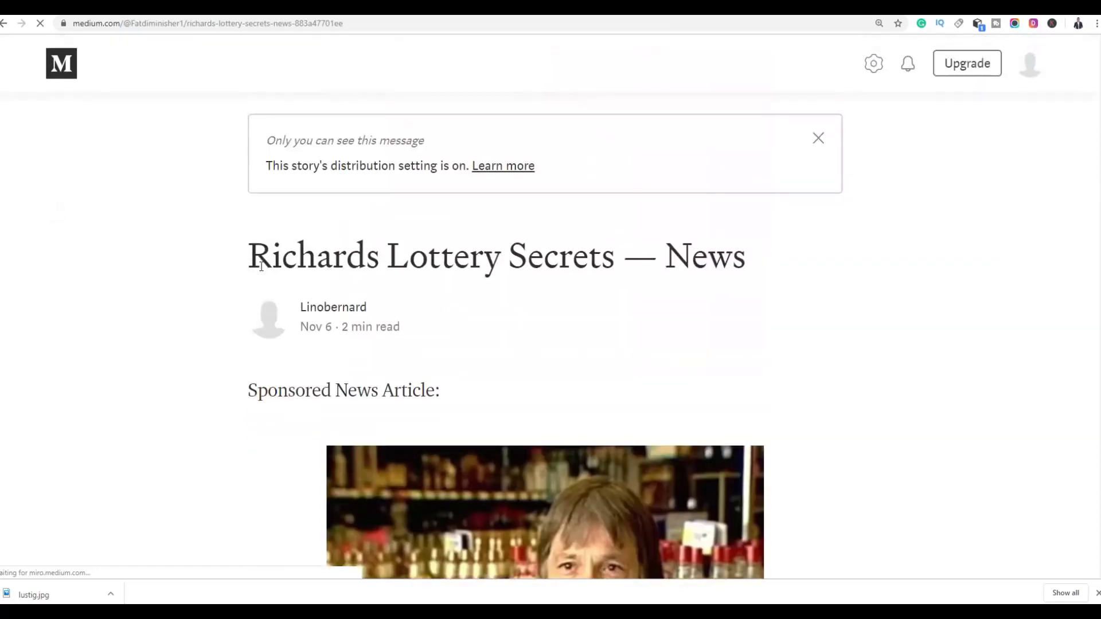
left_click_drag(259, 265, 442, 238)
left_click(561, 240)
Step: Follow the 'Originally published at' lottoprofits.com link at the story's end
scroll(713, 239, "down", 20)
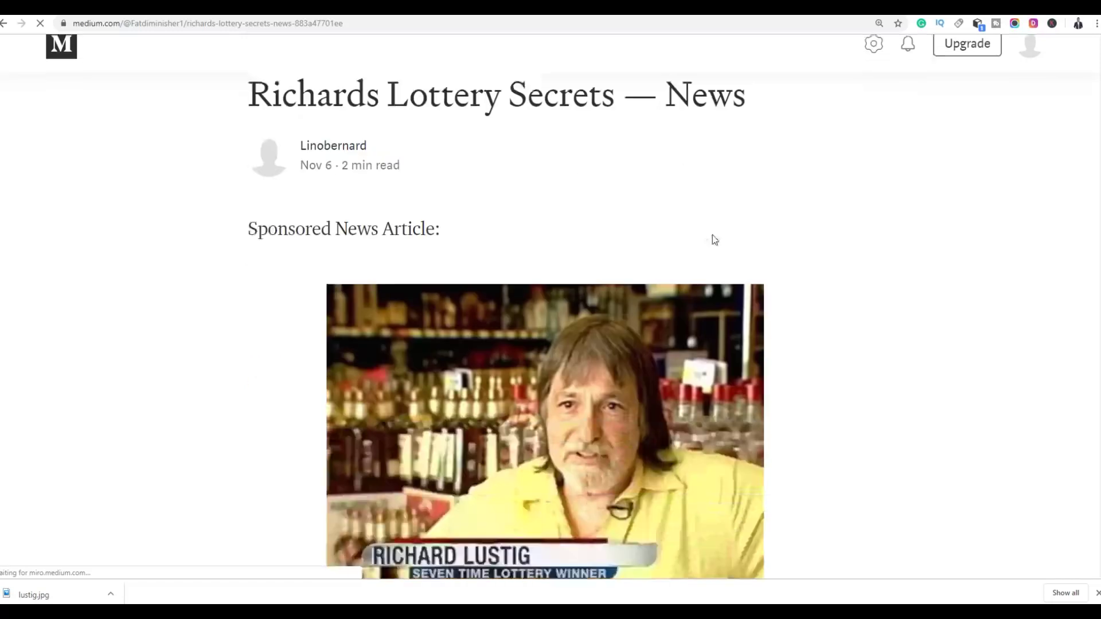
scroll(622, 227, "down", 20)
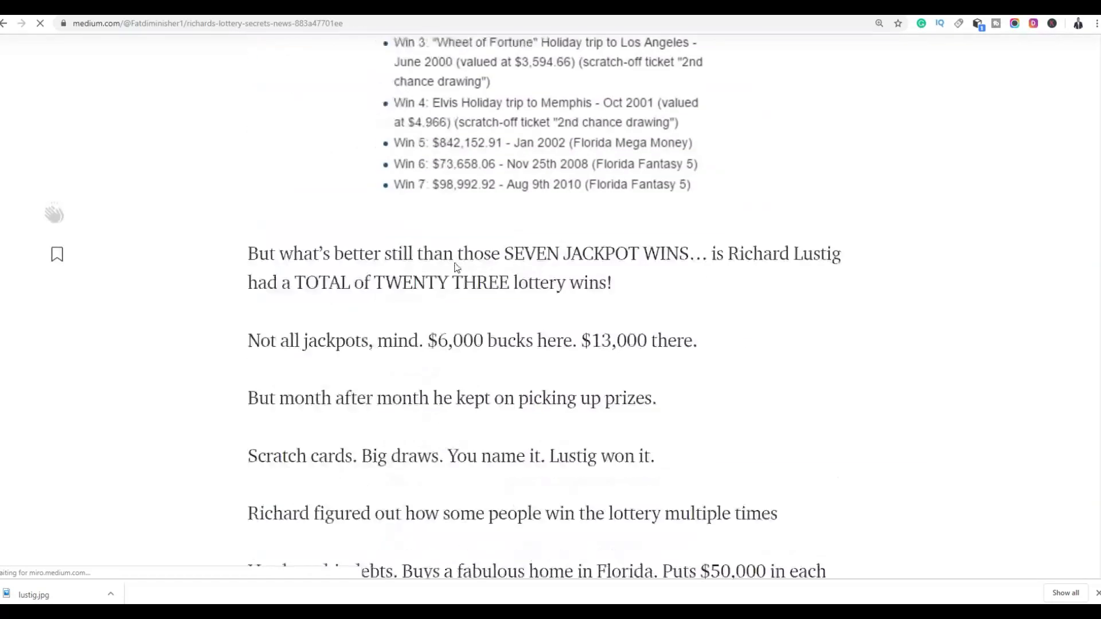
scroll(475, 241, "down", 5)
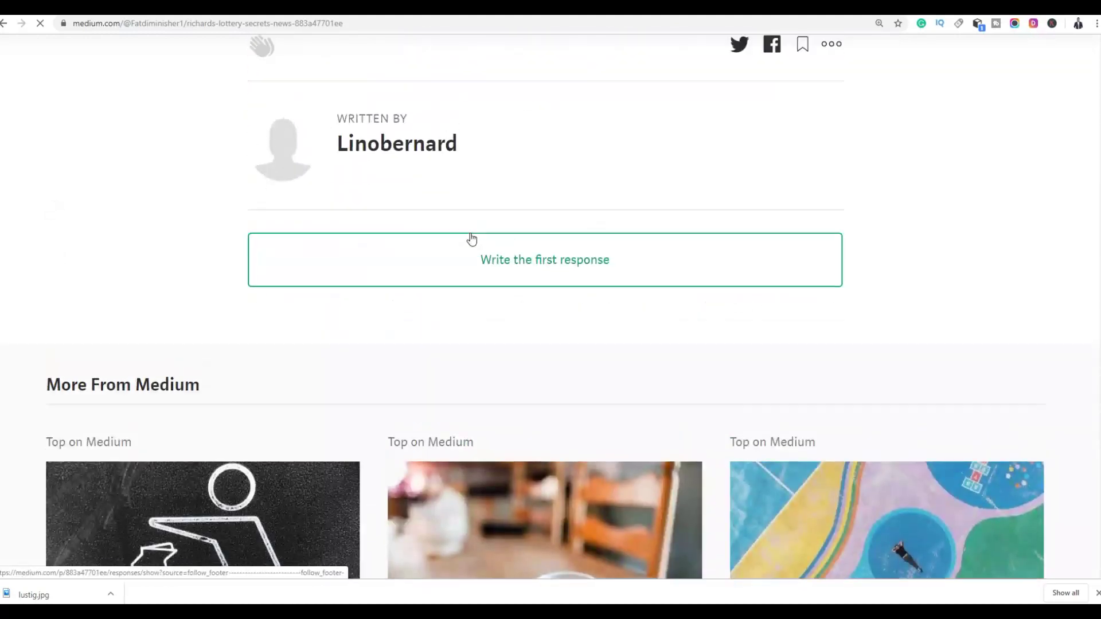
scroll(467, 231, "up", 8)
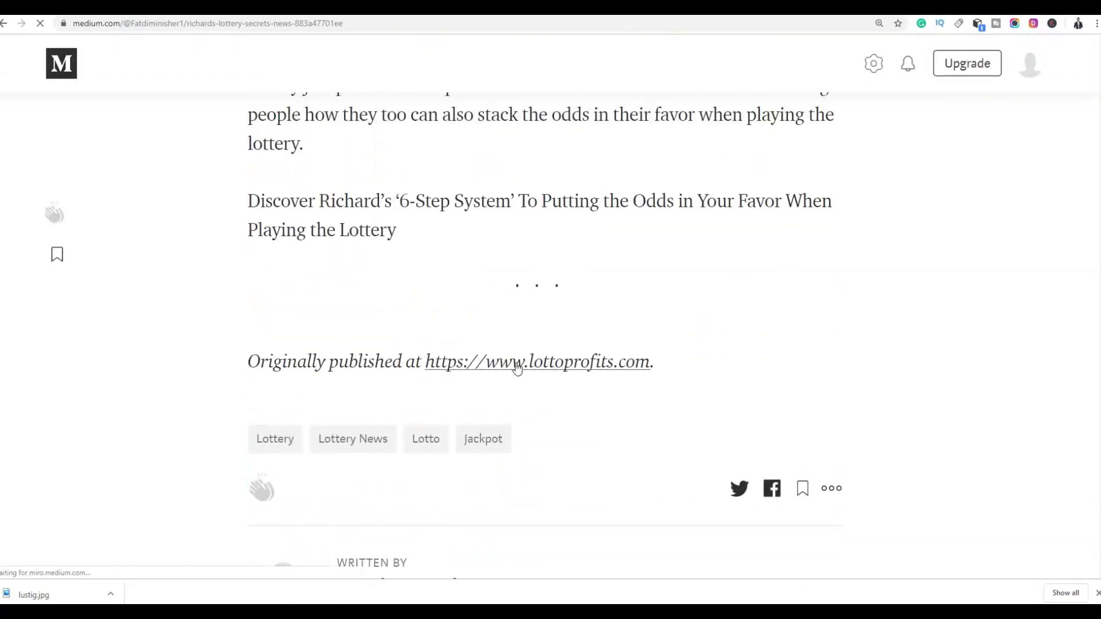
left_click(517, 366)
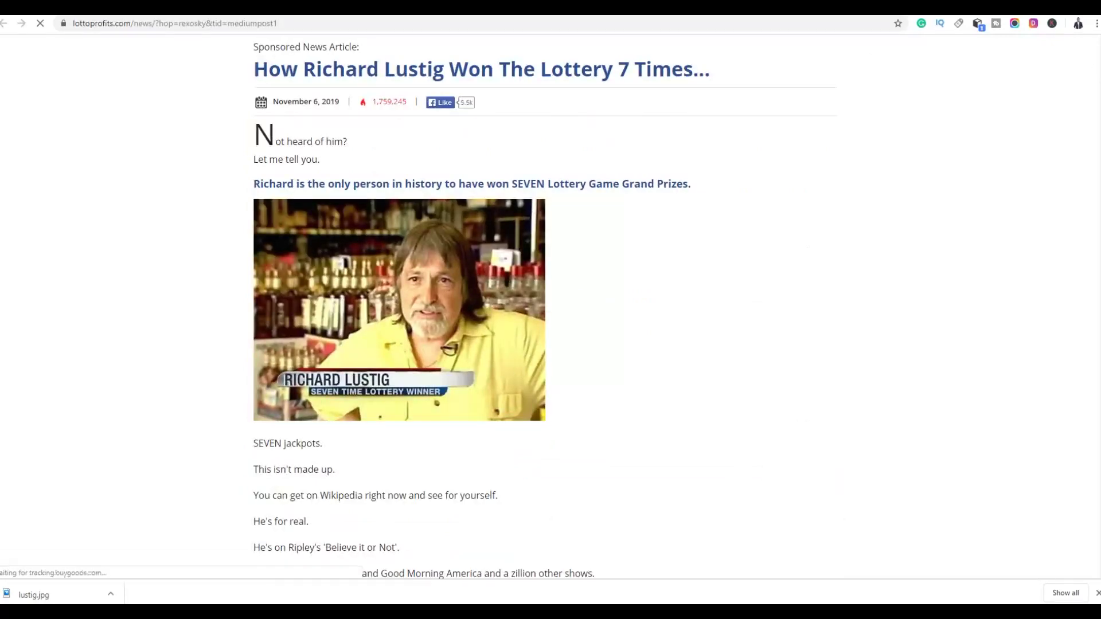
Step: Check the Lotto Profits presell page URL, then follow the controversial-video thumbnail's hoplink to the sales page
scroll(1098, 65, "down", 7)
scroll(294, 45, "up", 7)
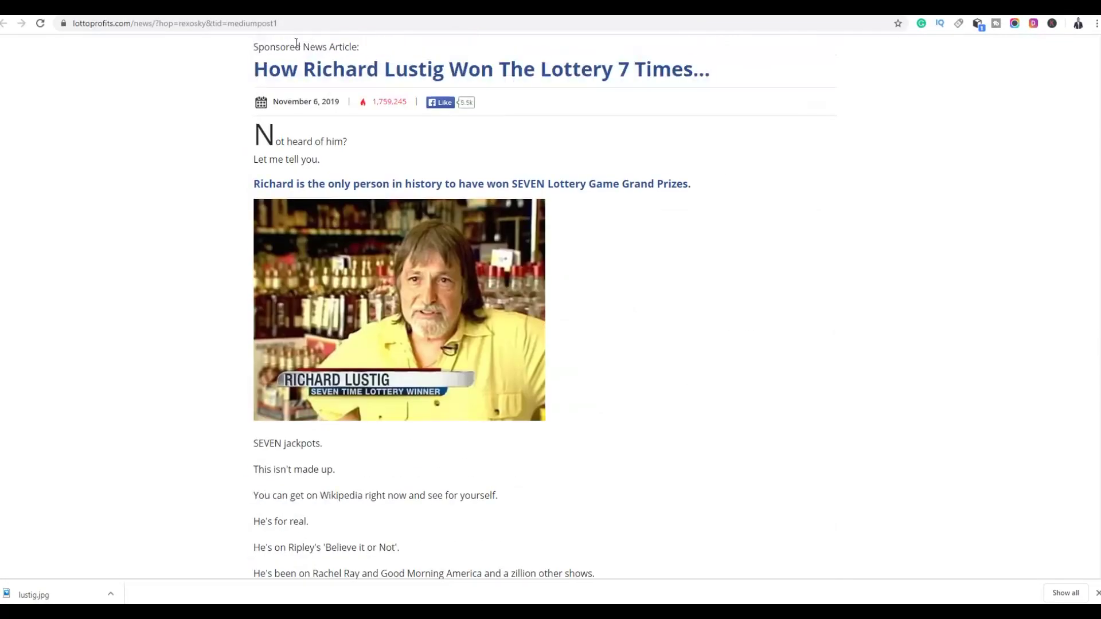
left_click(177, 24)
left_click(1061, 77)
scroll(1062, 77, "down", 10)
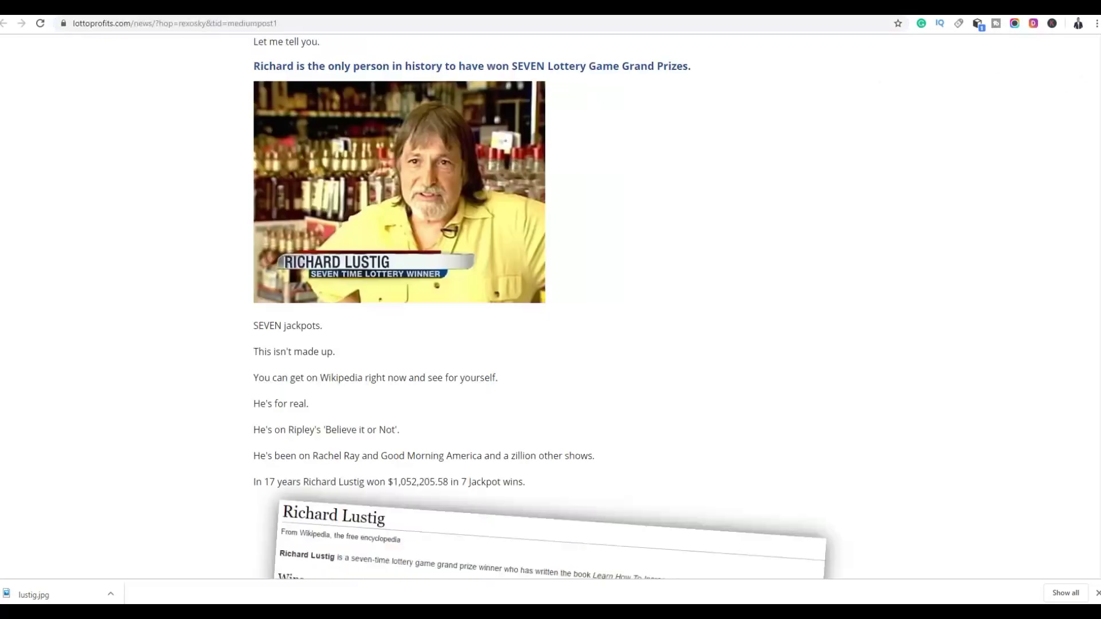
scroll(828, 248, "down", 8)
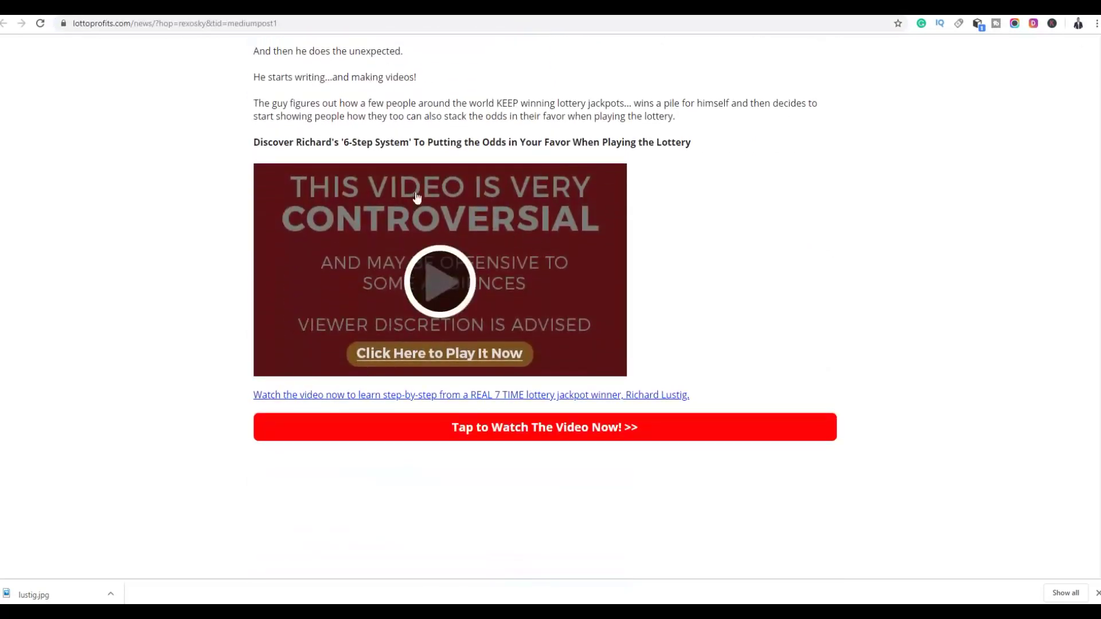
left_click(414, 277)
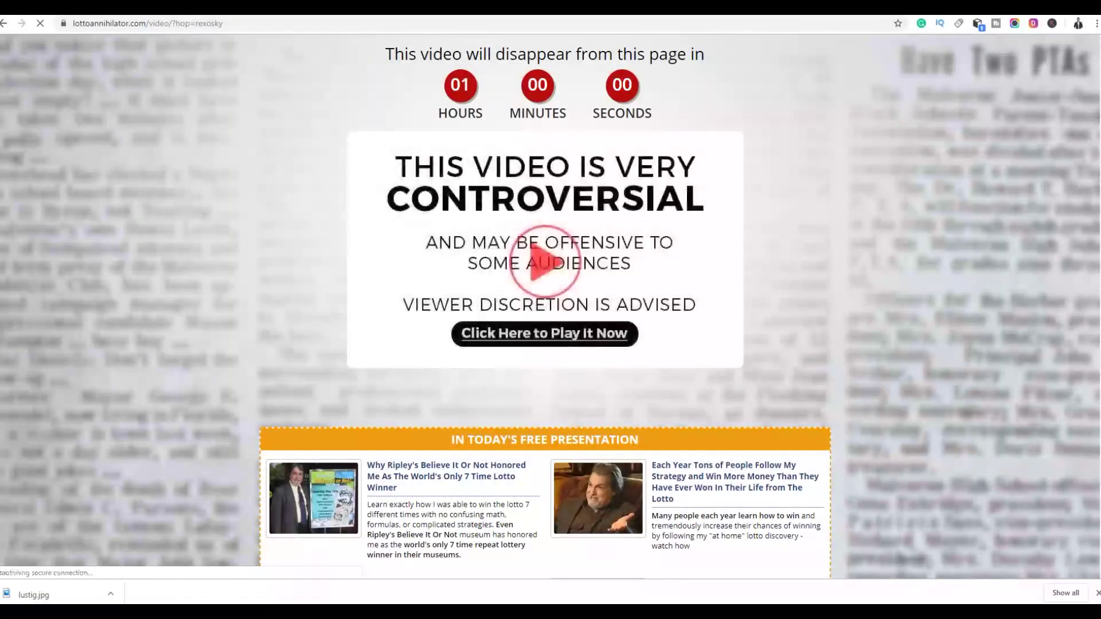
Step: Highlight the hop affiliate ID at the end of the lottoannihilator.com URL, then return to the Medium story
left_click_drag(202, 24, 262, 29)
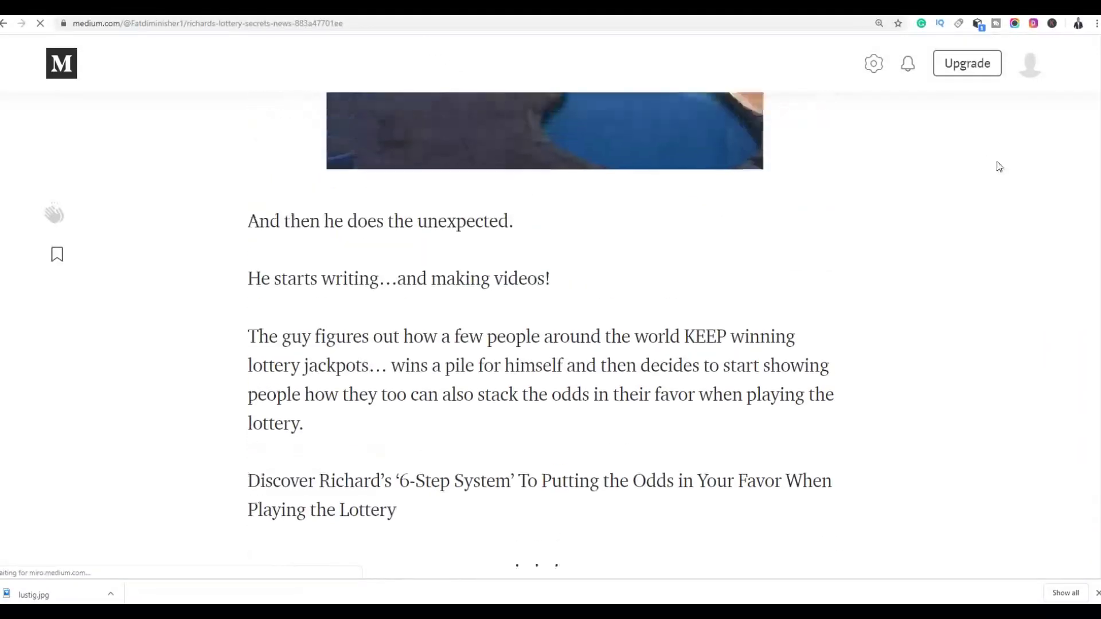
scroll(1003, 163, "up", 5)
scroll(507, 324, "up", 20)
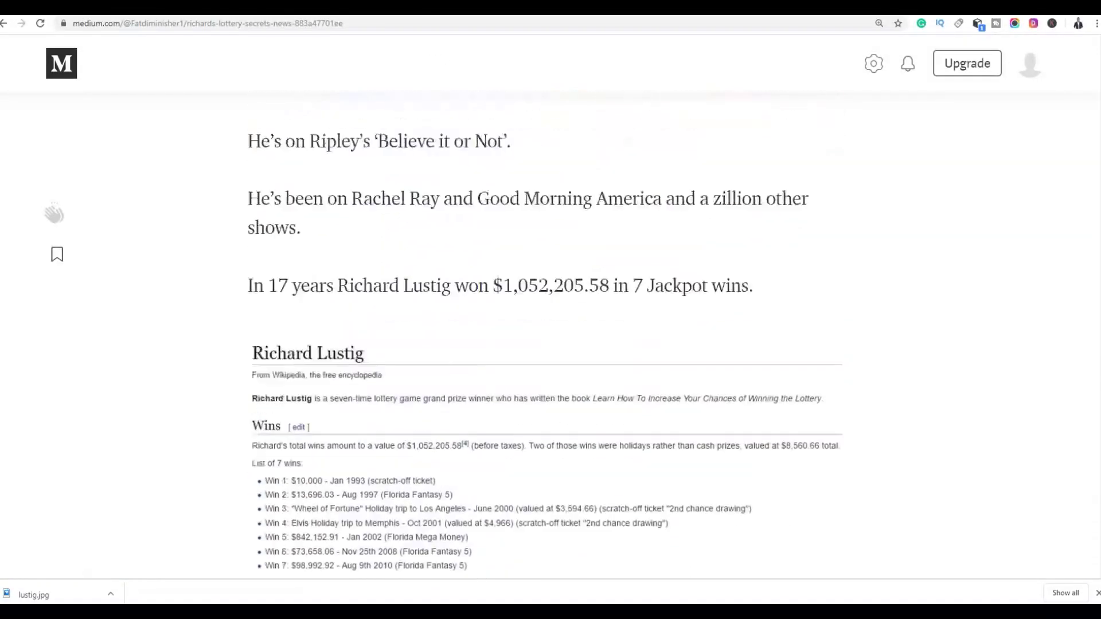
Step: Reopen the published Medium story for editing and erase the Sponsored News Article subtitle
scroll(903, 135, "up", 1)
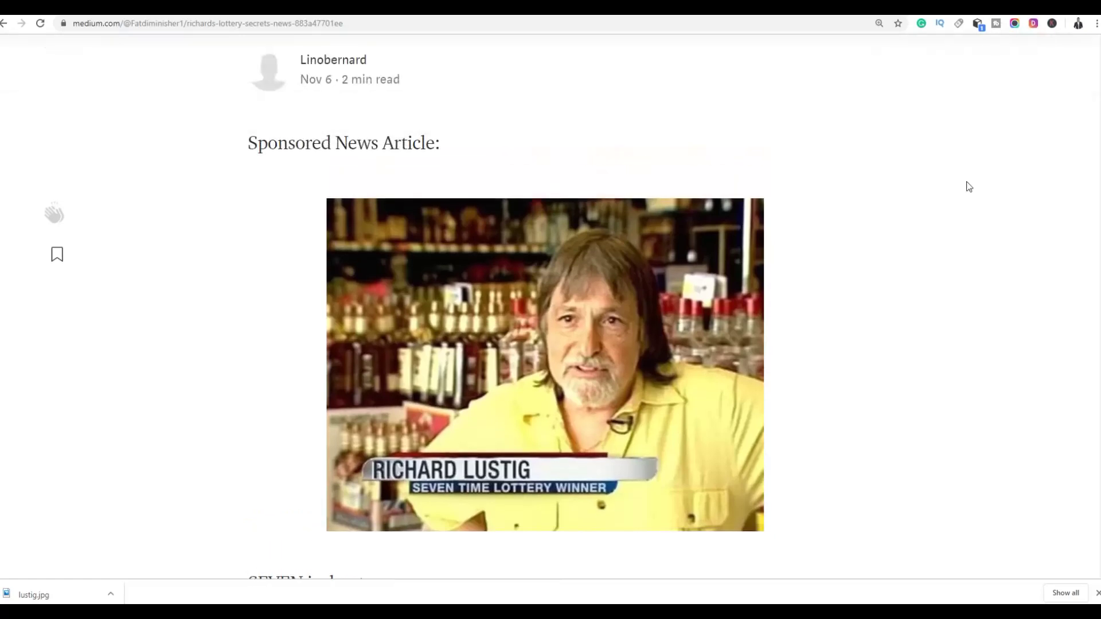
scroll(966, 181, "up", 3)
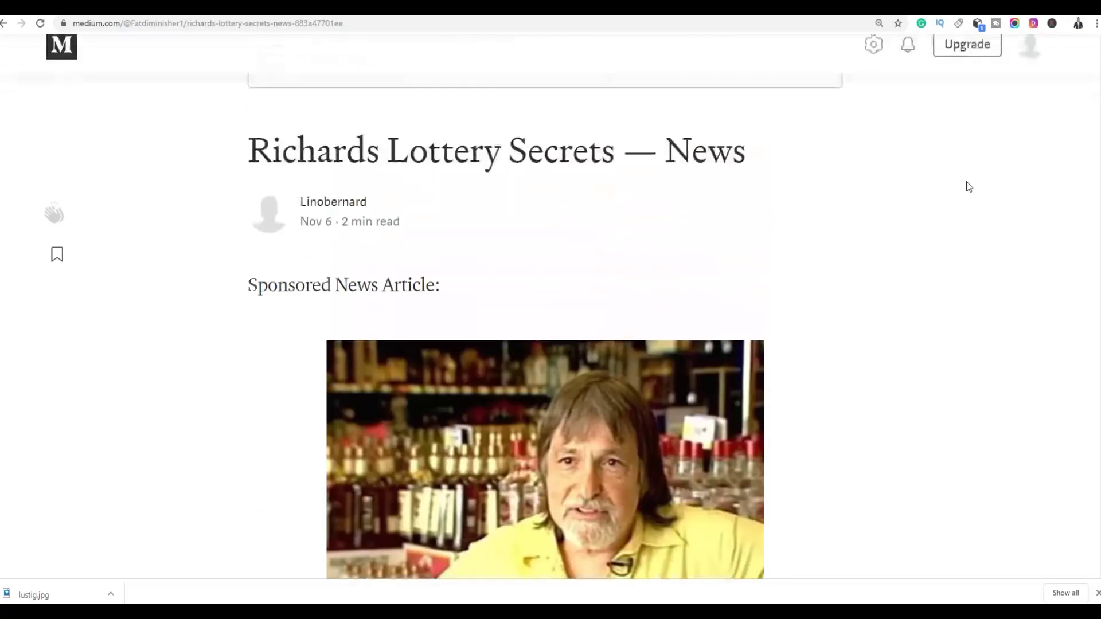
left_click(881, 68)
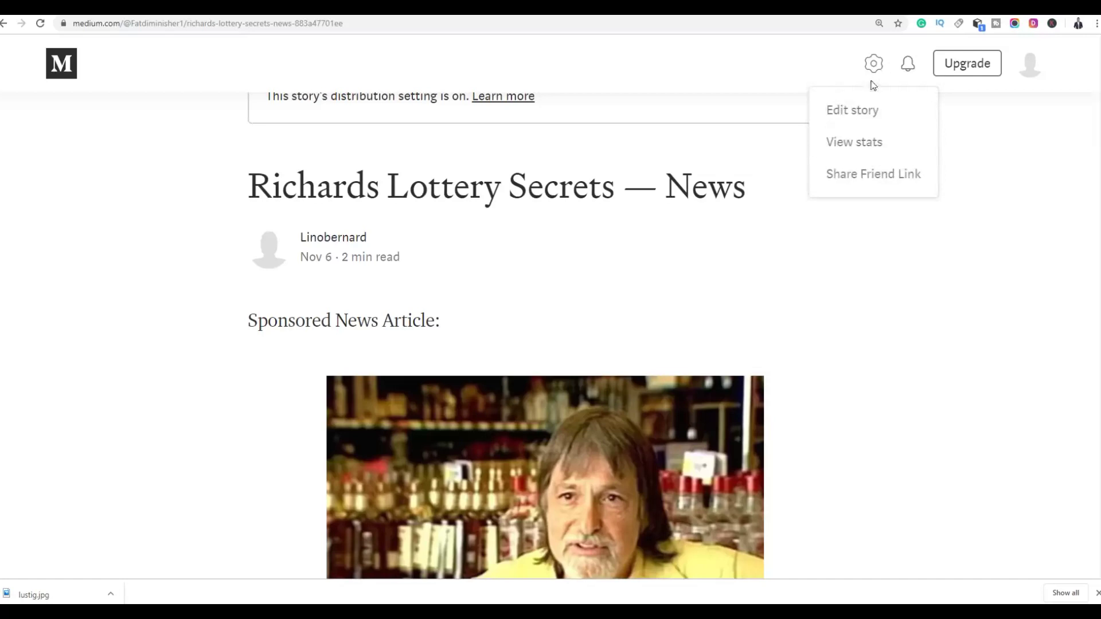
left_click(856, 112)
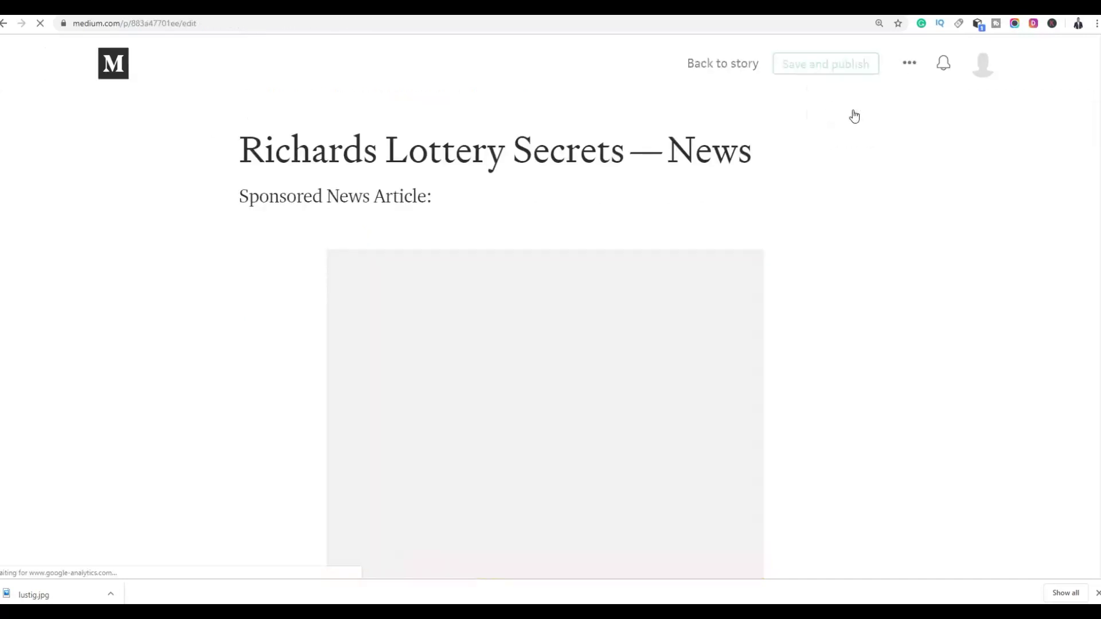
scroll(412, 189, "down", 1)
left_click(445, 150)
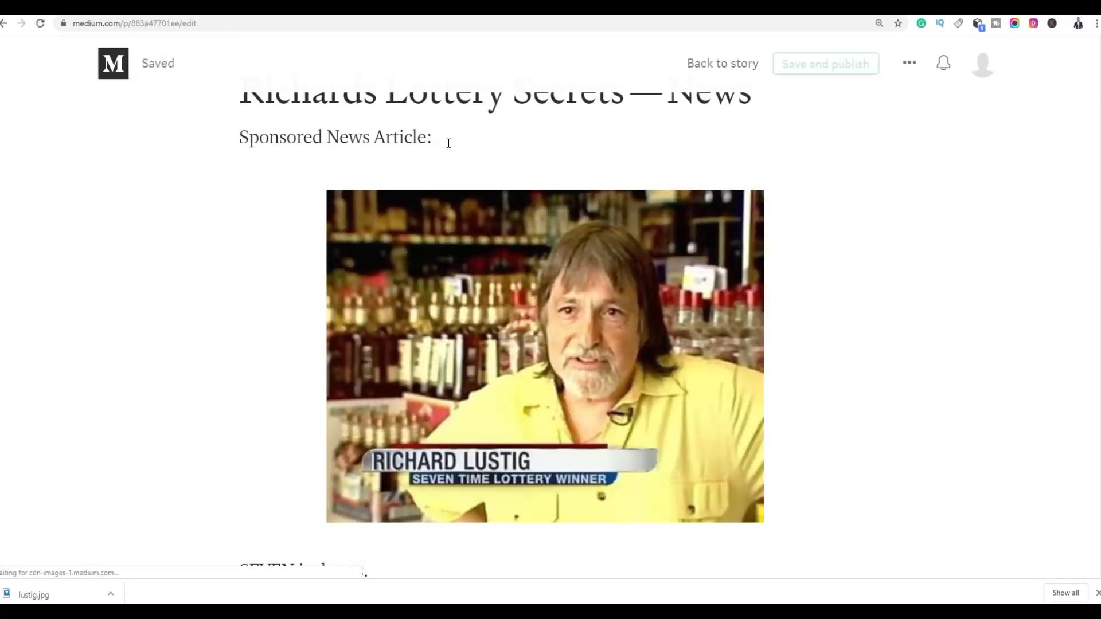
key("BackSpace")
key("BackSpace")
key("BackSpace")
key("BackSpace")
key("BackSpace")
key("BackSpace")
key("BackSpace")
key("BackSpace")
key("BackSpace")
key("BackSpace")
key("BackSpace")
key("BackSpace")
key("BackSpace")
key("BackSpace")
key("BackSpace")
key("BackSpace")
key("BackSpace")
key("BackSpace")
key("BackSpace")
key("BackSpace")
key("BackSpace")
key("BackSpace")
key("BackSpace")
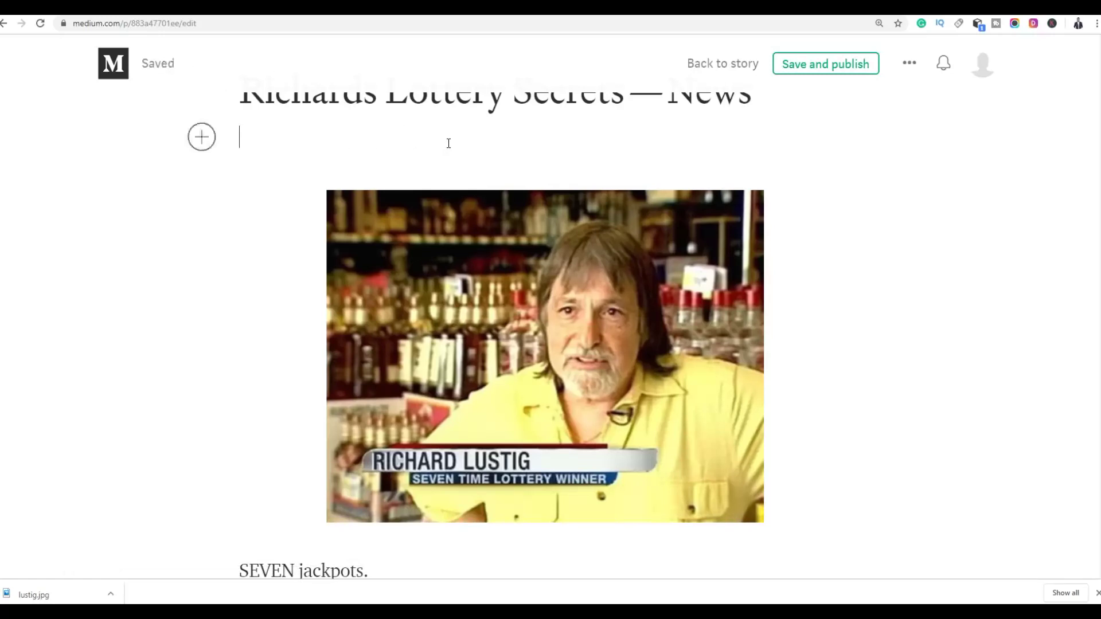
Step: Link the words 'In 17 years Richard' to the pasted hoplink-coded presell page URL
scroll(803, 198, "down", 15)
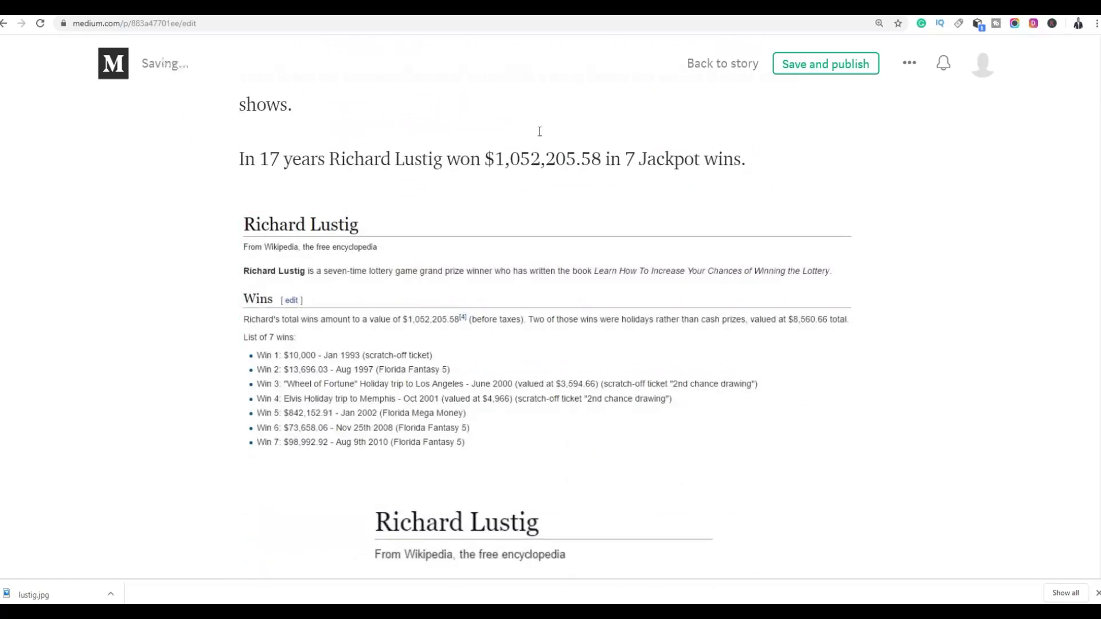
scroll(408, 194, "up", 5)
scroll(411, 216, "down", 2)
left_click_drag(237, 340, 397, 339)
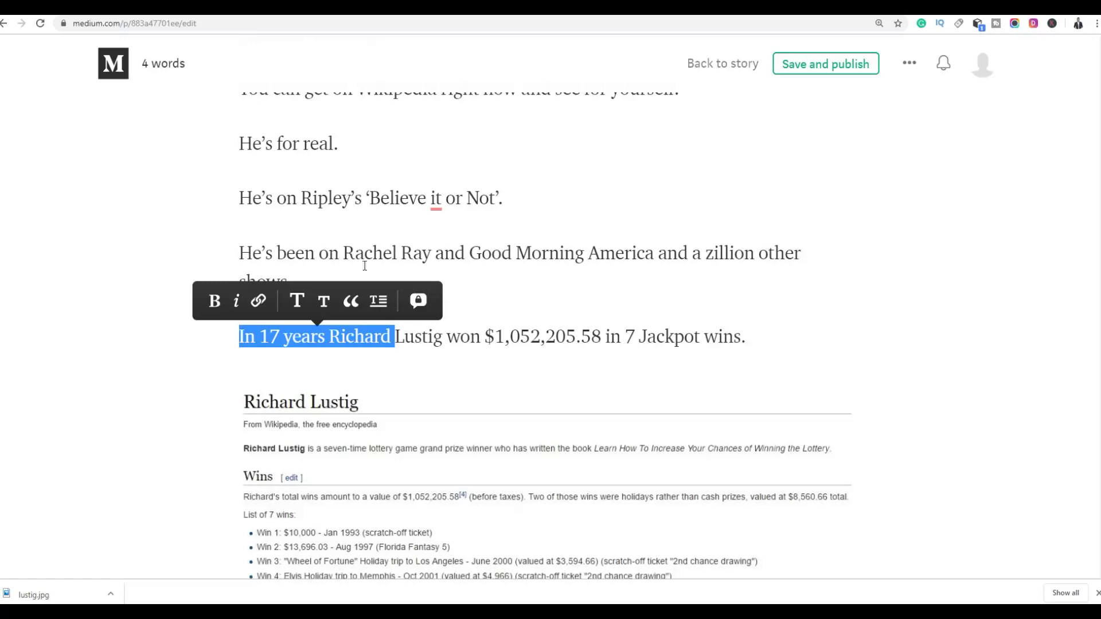
left_click(258, 301)
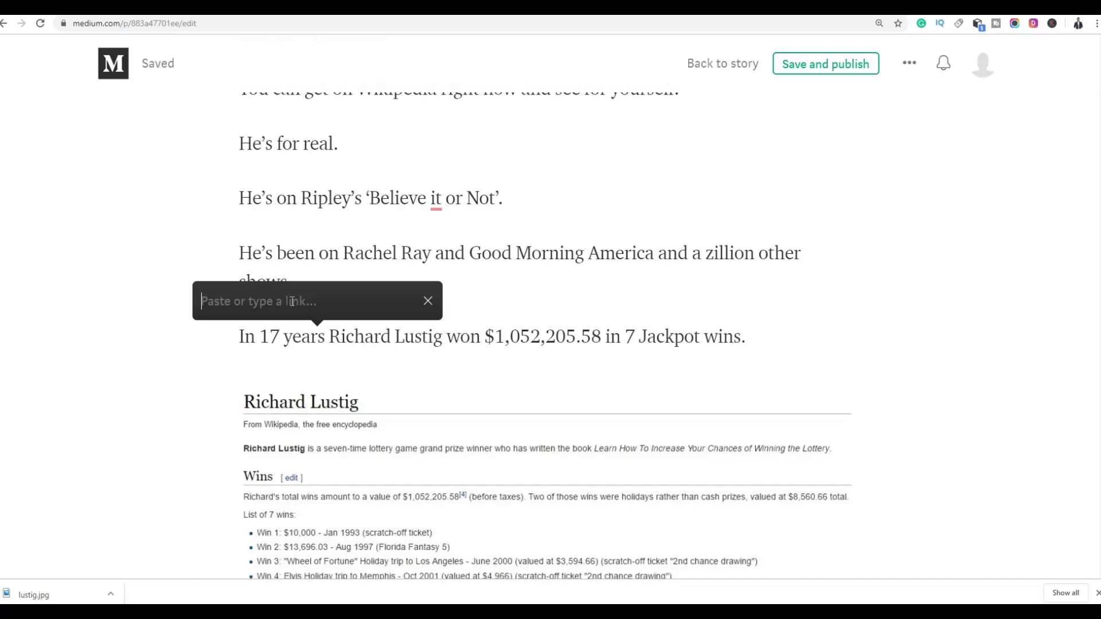
key("ctrl+v")
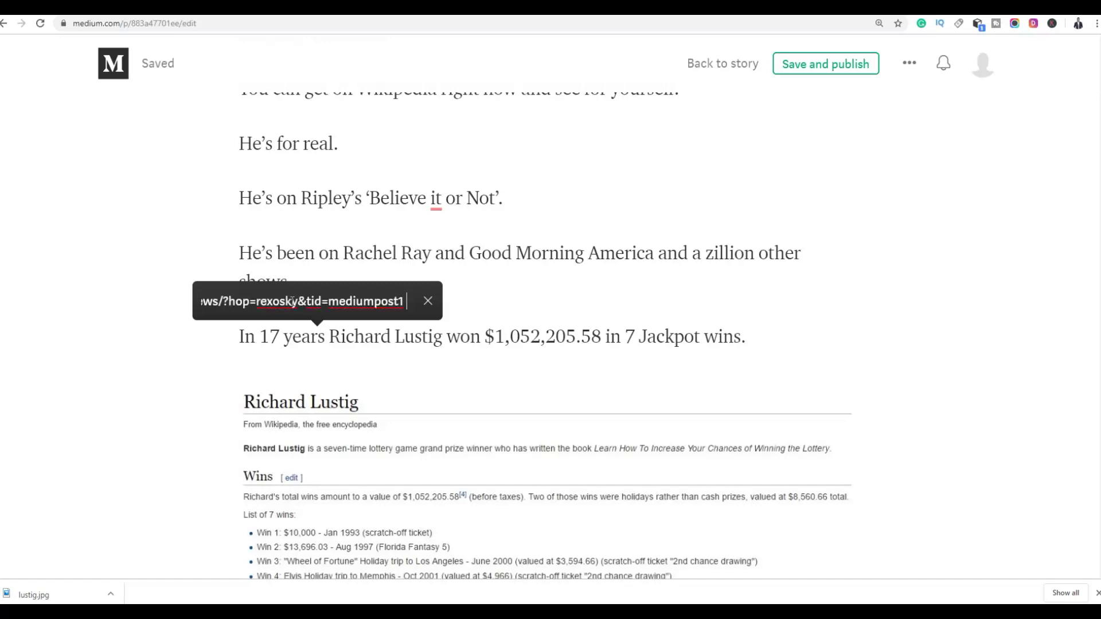
key("Return")
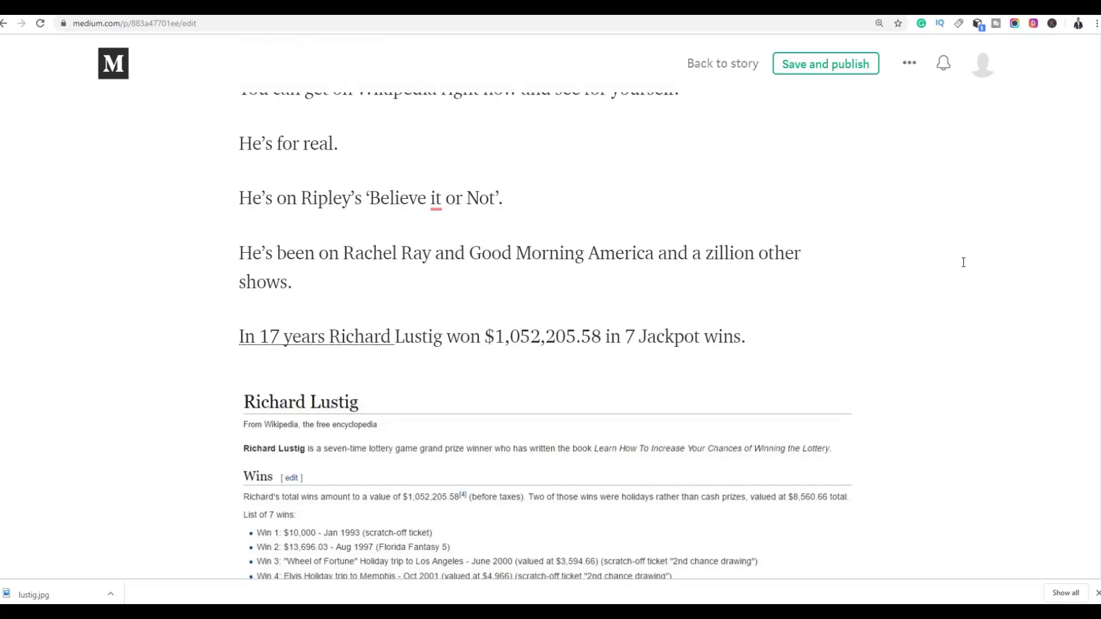
Step: Republish the Medium story, then go to the Ripley's presell page lottoprofits.com/news2/
left_click(820, 69)
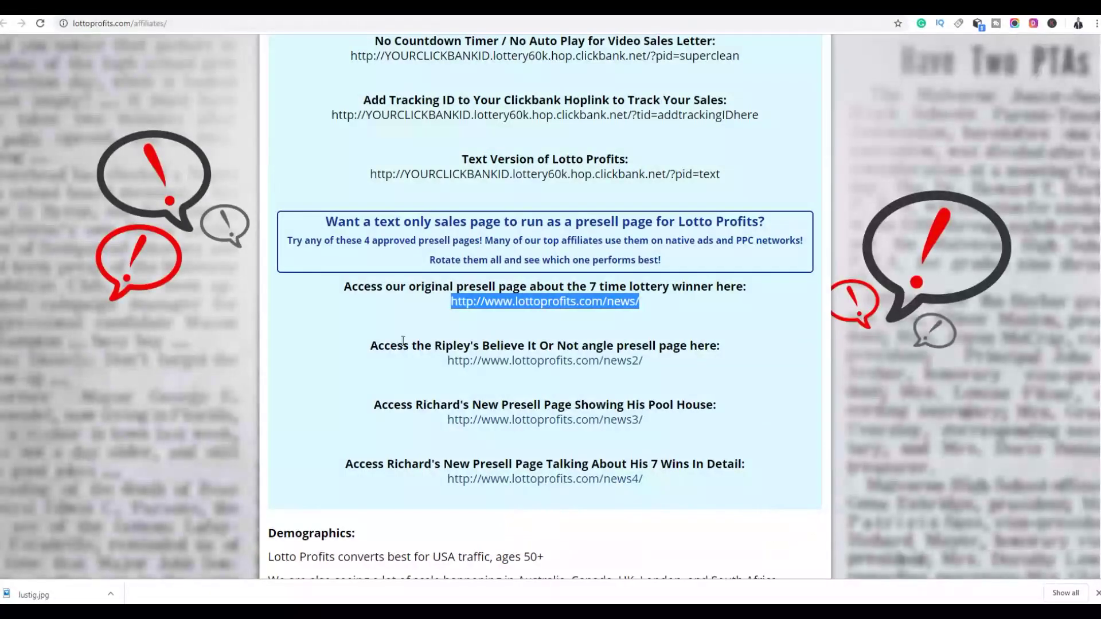
scroll(343, 298, "down", 3)
left_click(400, 205)
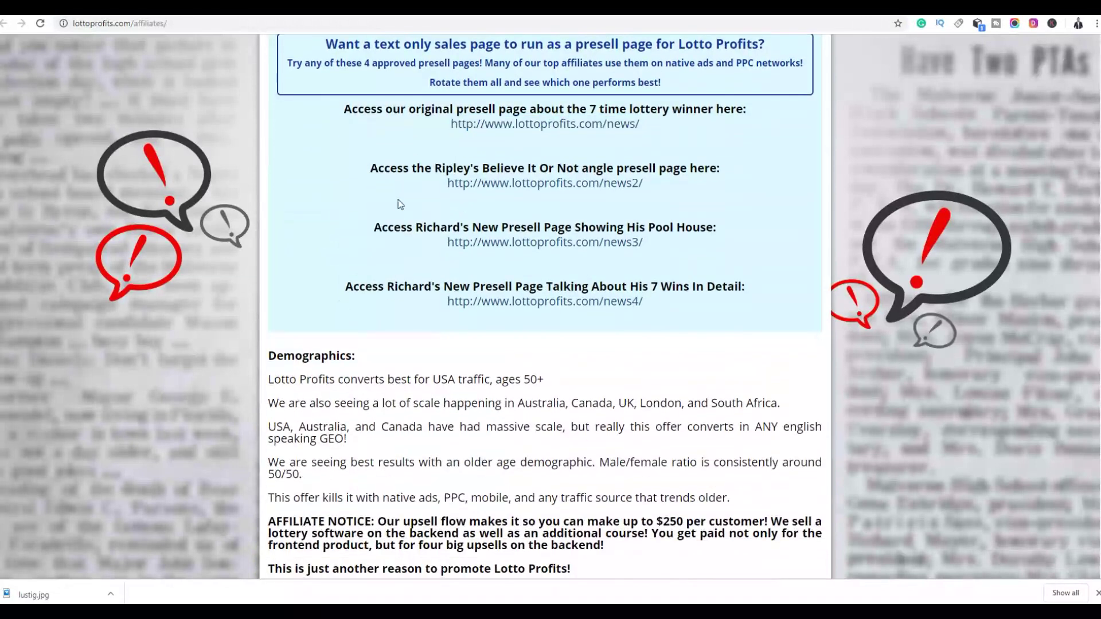
left_click_drag(442, 181, 643, 190)
right_click(635, 182)
left_click(671, 206)
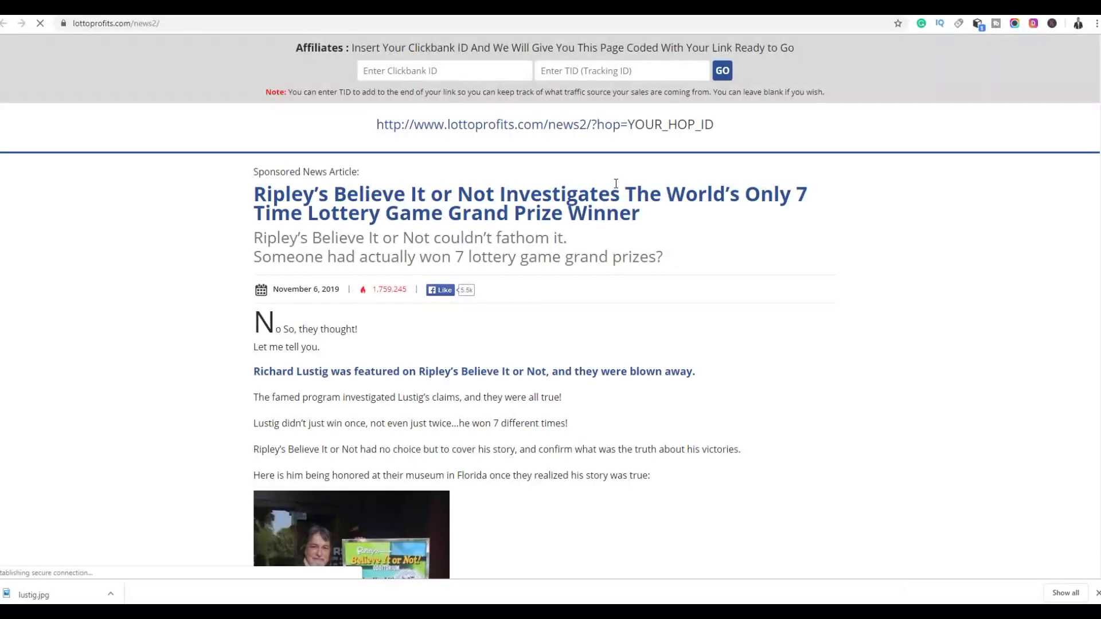
Step: Generate the news2 presell link with your Clickbank ID and tracking ID medium2, then copy it
left_click(452, 72)
type("rexosky")
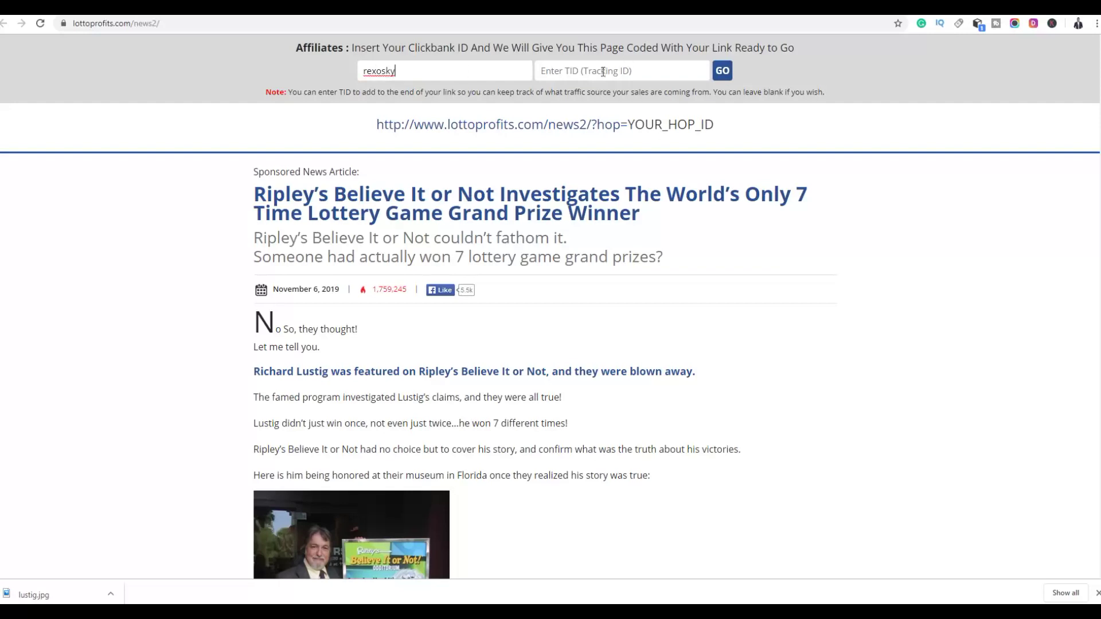
left_click(601, 70)
type("medium2")
left_click(721, 71)
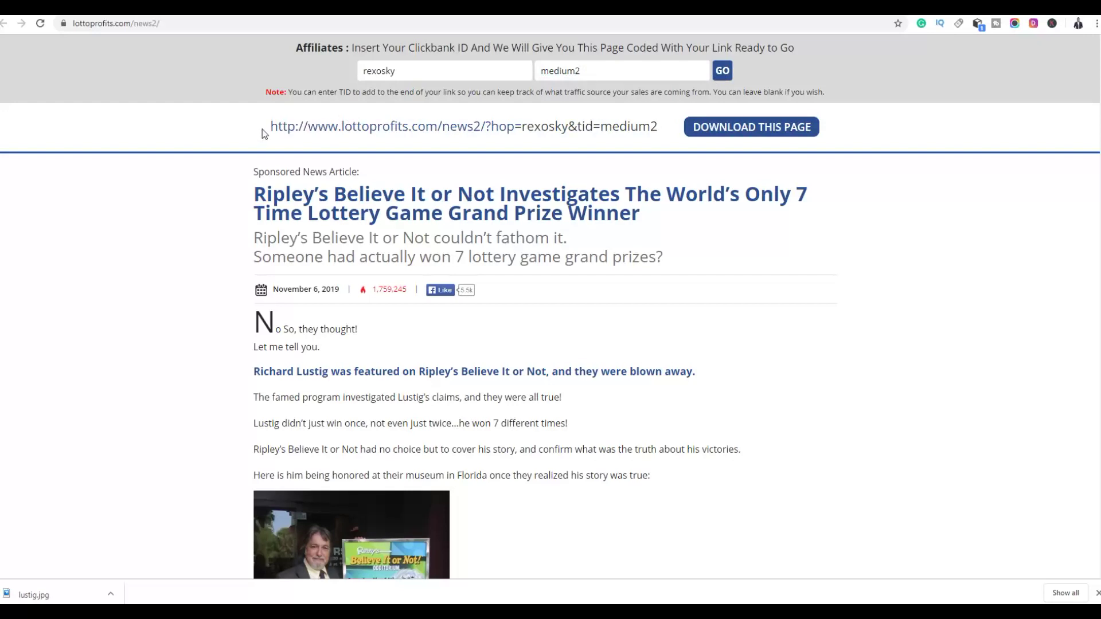
left_click_drag(263, 129, 666, 128)
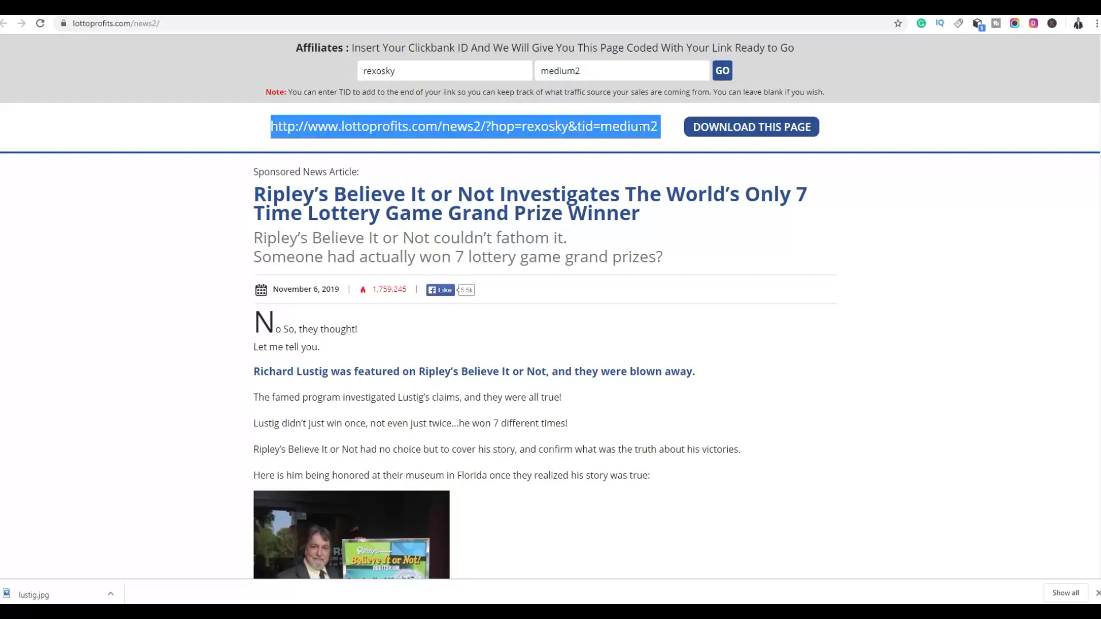
right_click(636, 134)
left_click(654, 141)
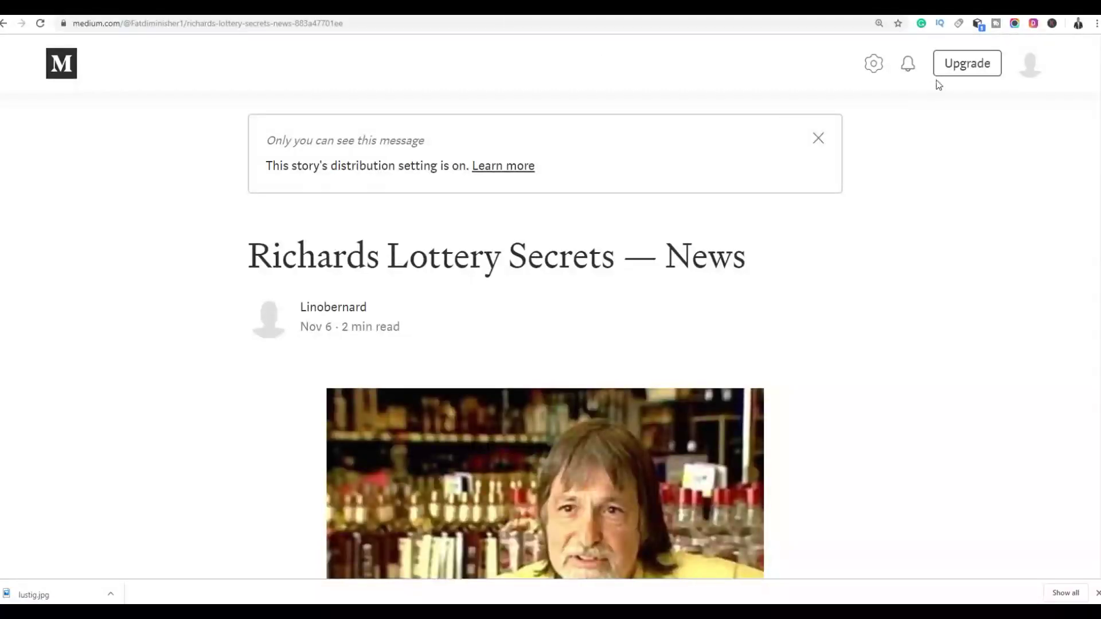
Step: Import a new Medium story from the pasted coded news2 presell link
left_click(1036, 70)
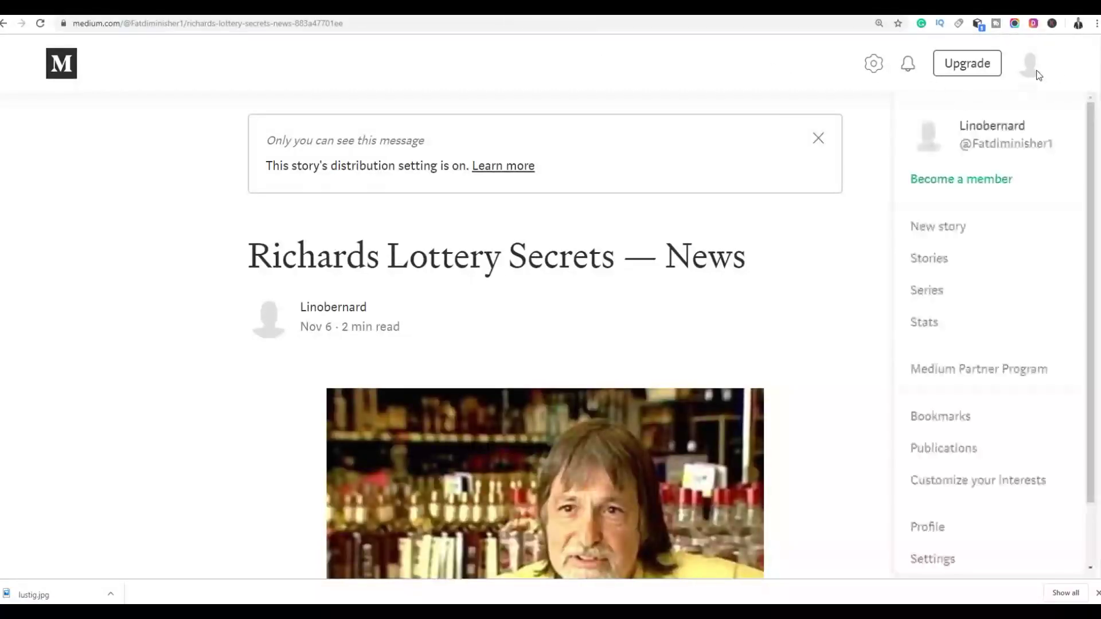
left_click(946, 258)
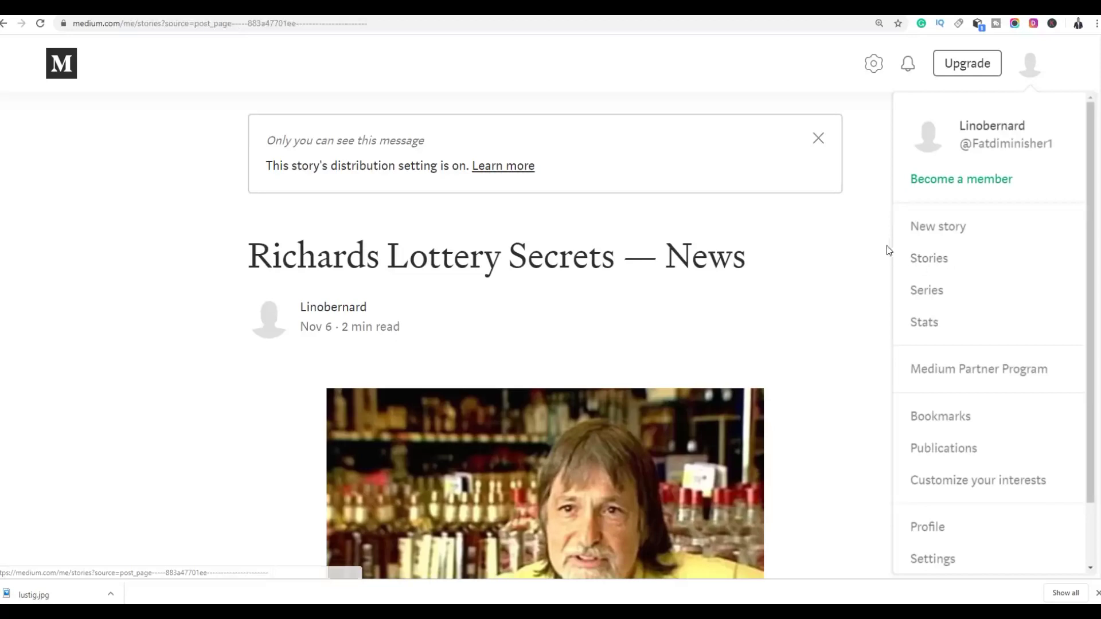
left_click(896, 165)
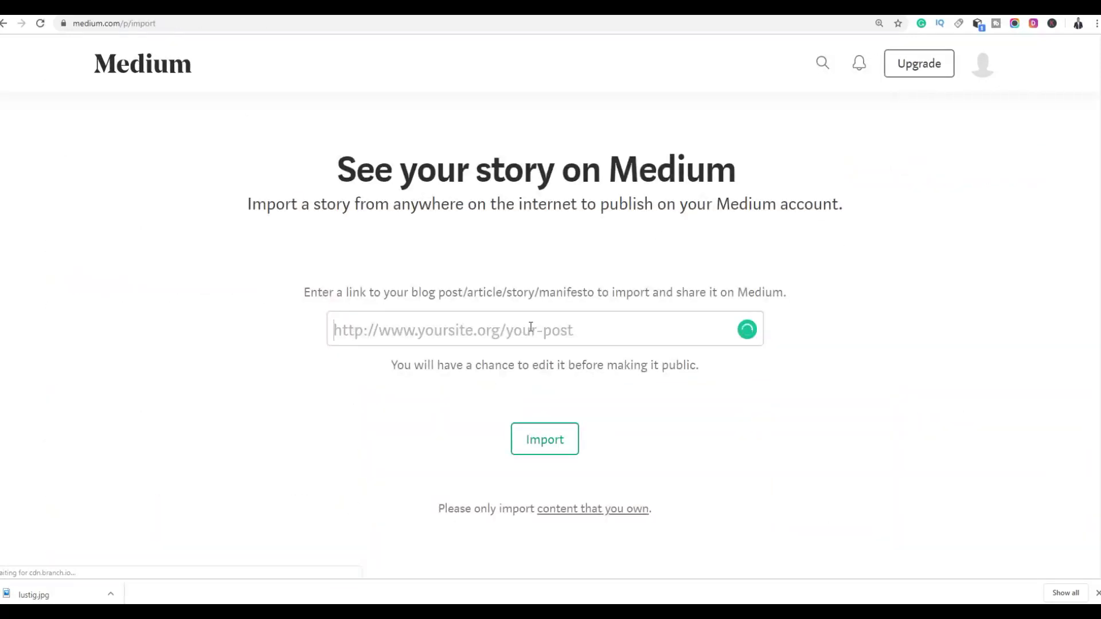
key("ctrl+v")
left_click(542, 440)
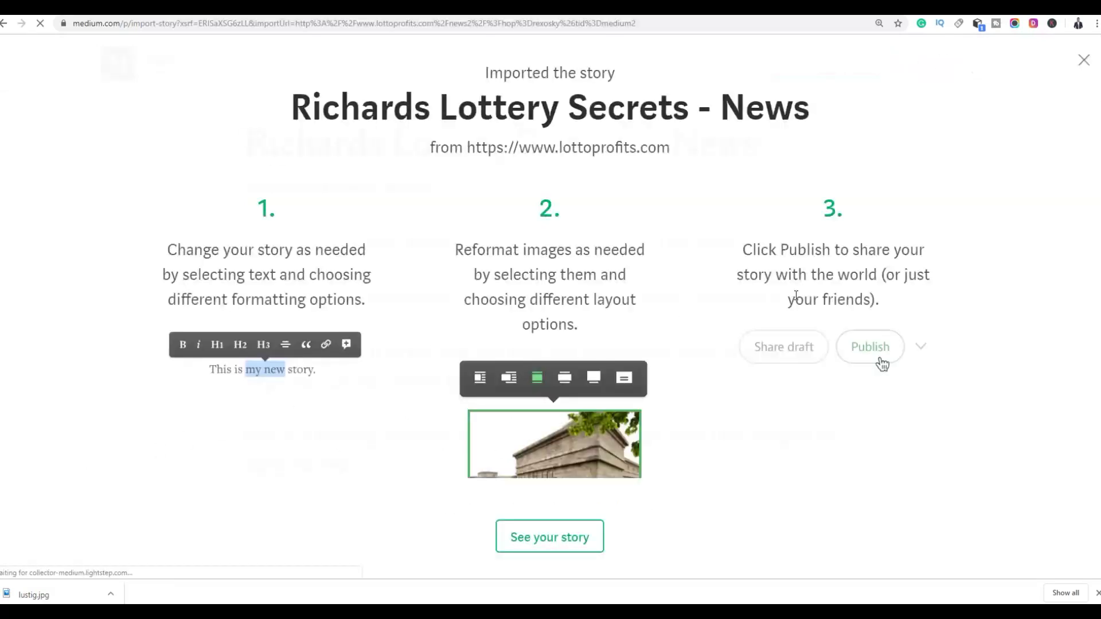
Step: Look over the imported draft 'Richards Lottery Secrets — News', then return to the Lotto Profits tab
left_click(516, 529)
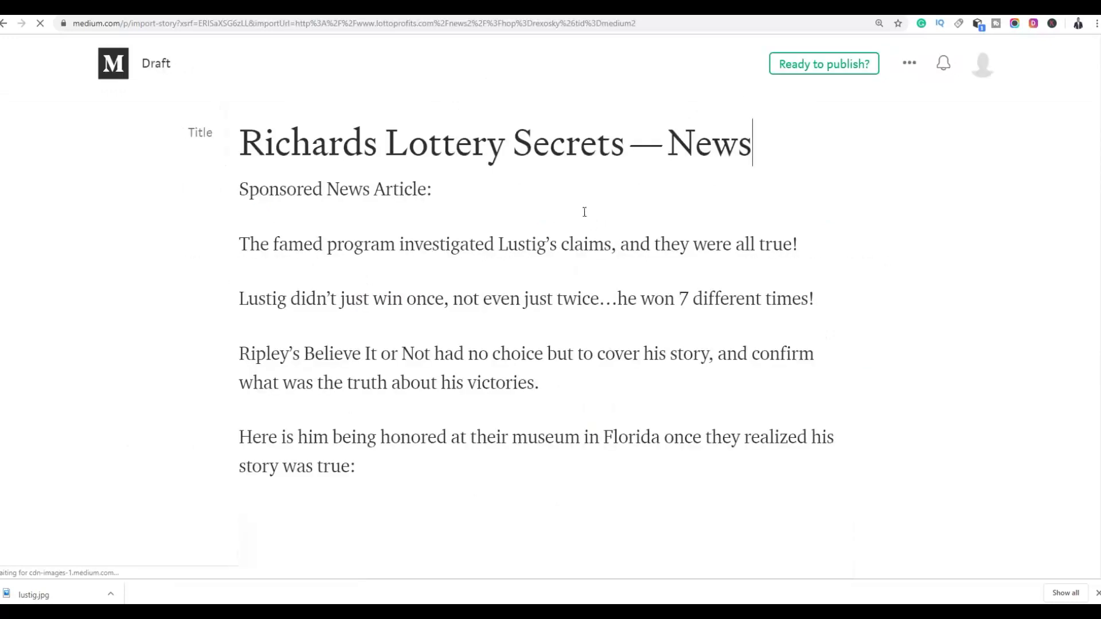
scroll(550, 309, "down", 20)
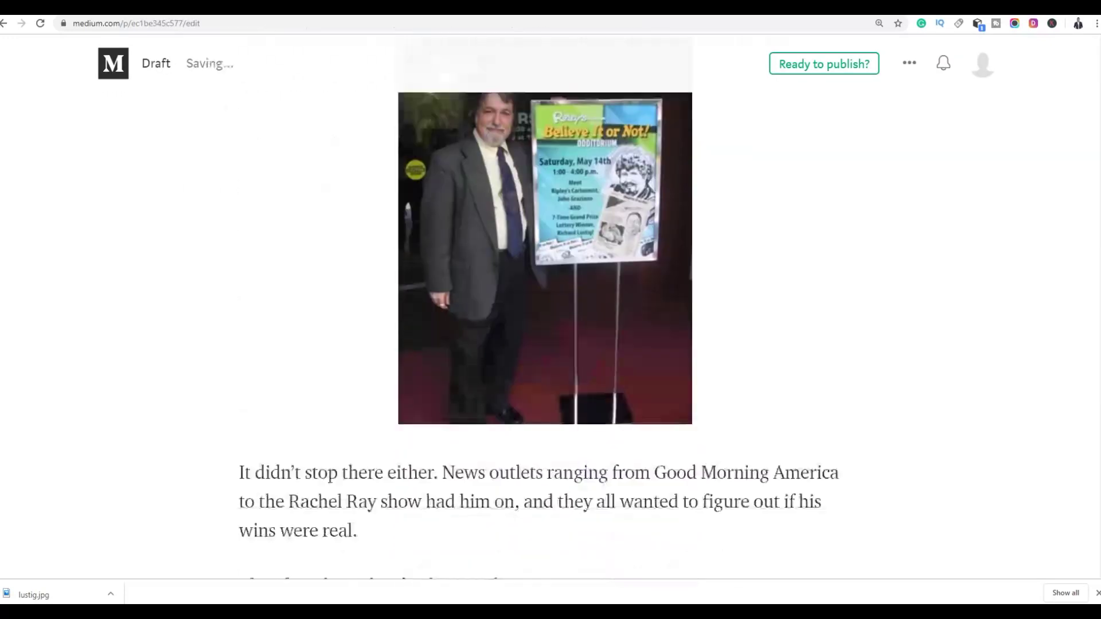
scroll(550, 309, "down", 10)
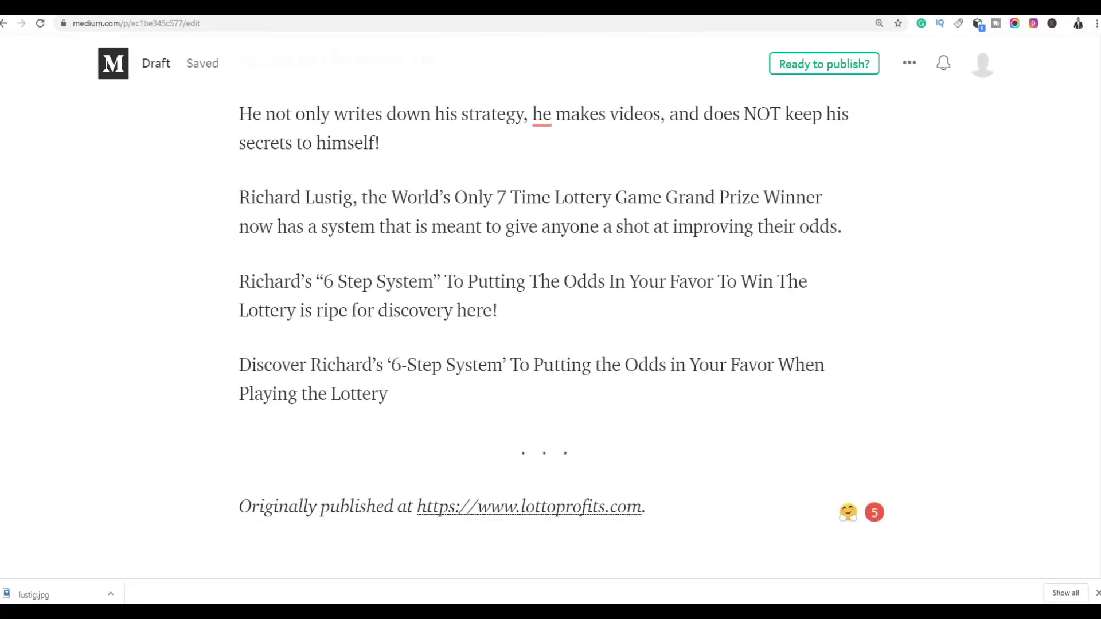
scroll(550, 309, "up", 20)
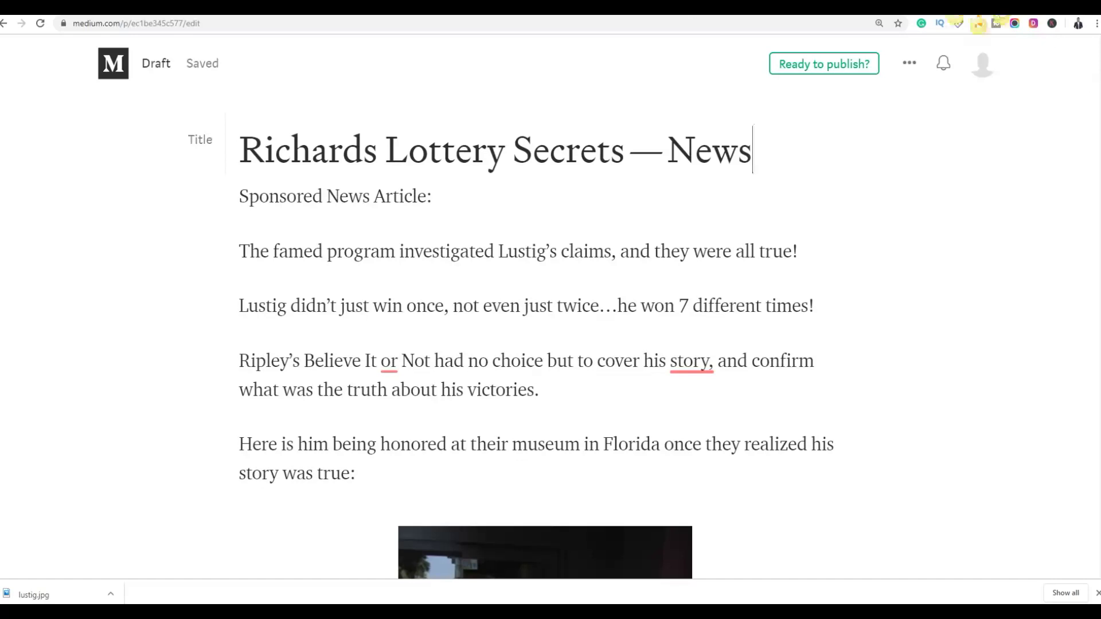
left_click(485, 19)
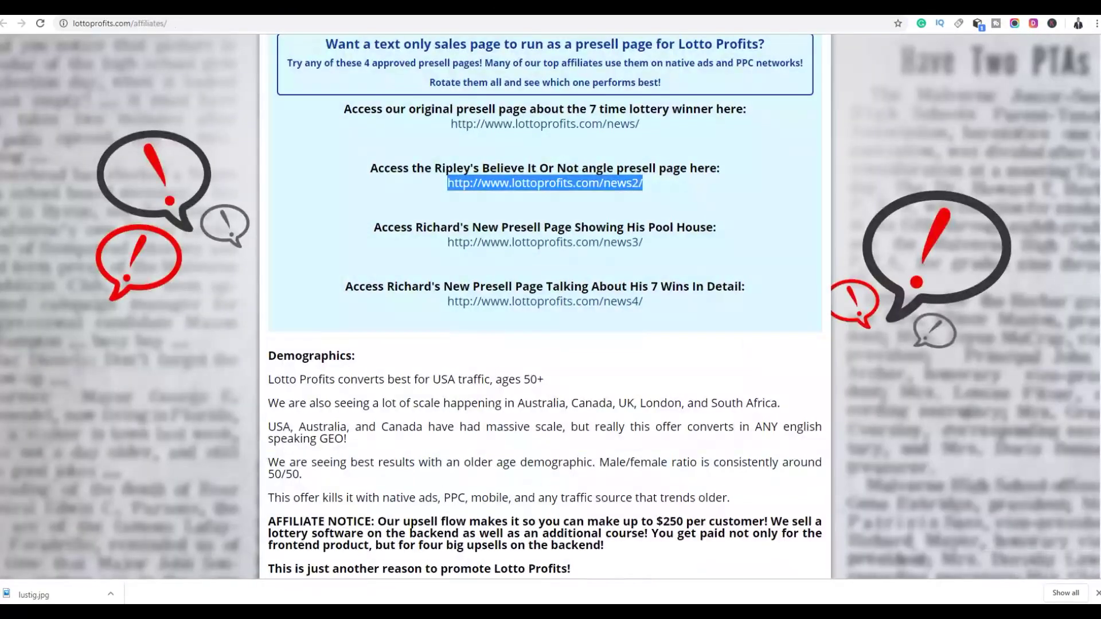
Step: Review the news3 pool-house presell link and the hoplink variants above it, then move to Lottery Post
left_click_drag(449, 241, 691, 254)
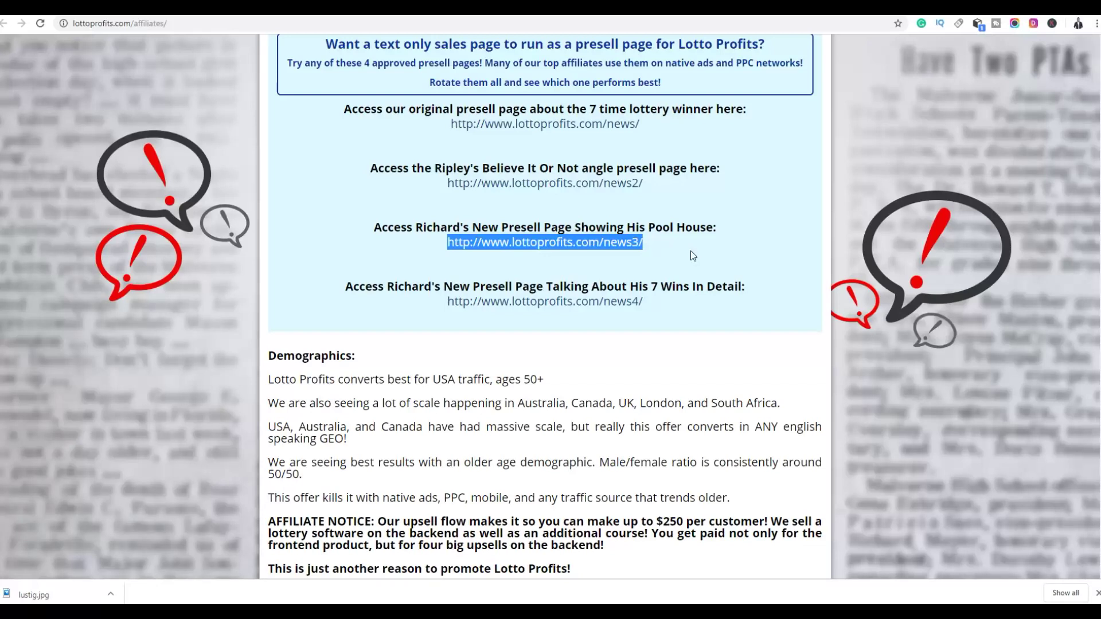
left_click(691, 250)
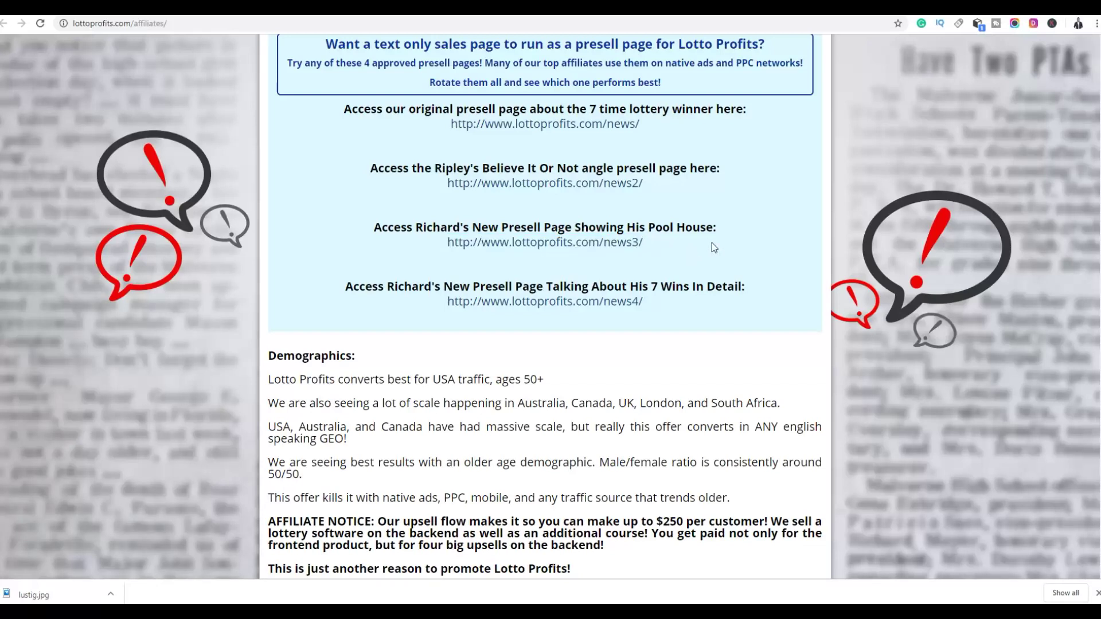
scroll(766, 193, "up", 5)
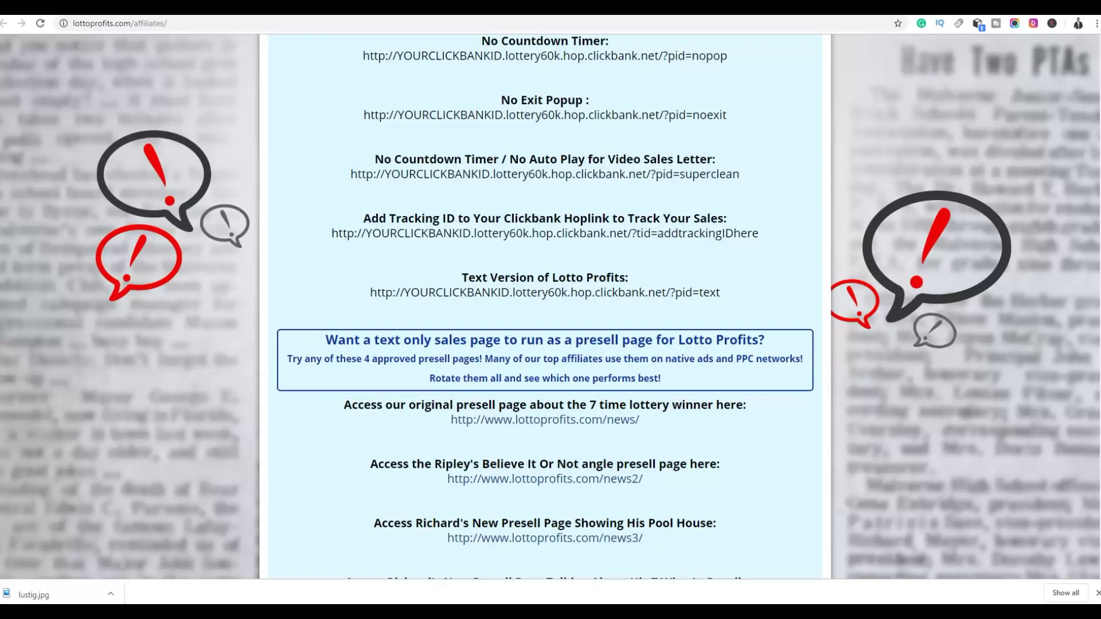
key("ctrl+Tab")
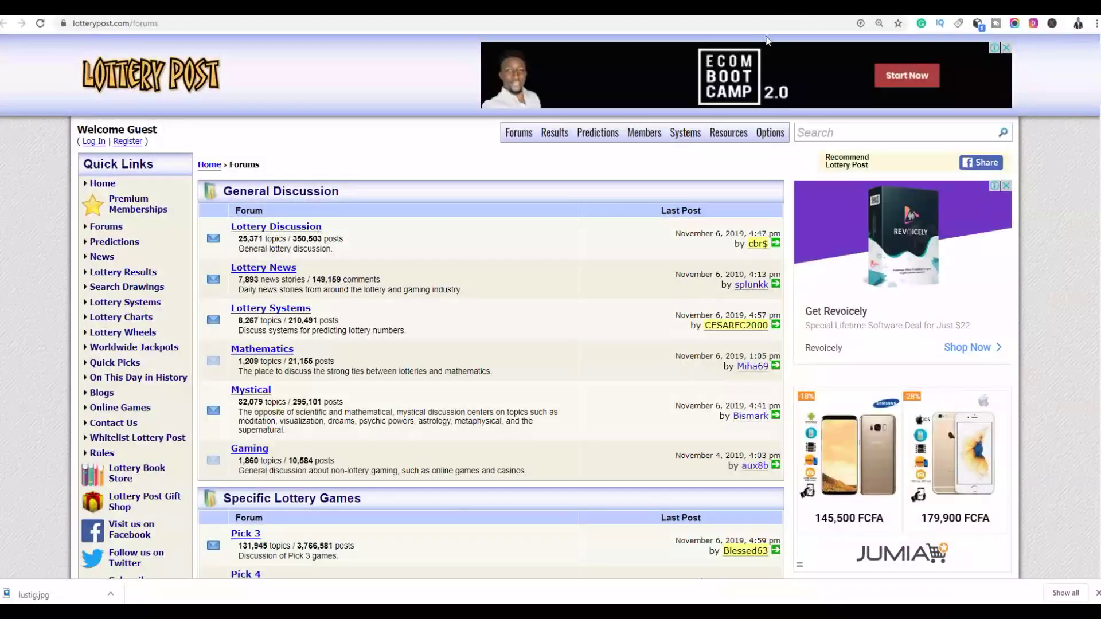
Step: Glance over the Lottery Post forums, then return to the Medium draft 'Richards Lottery Secrets — News'
left_click(662, 127)
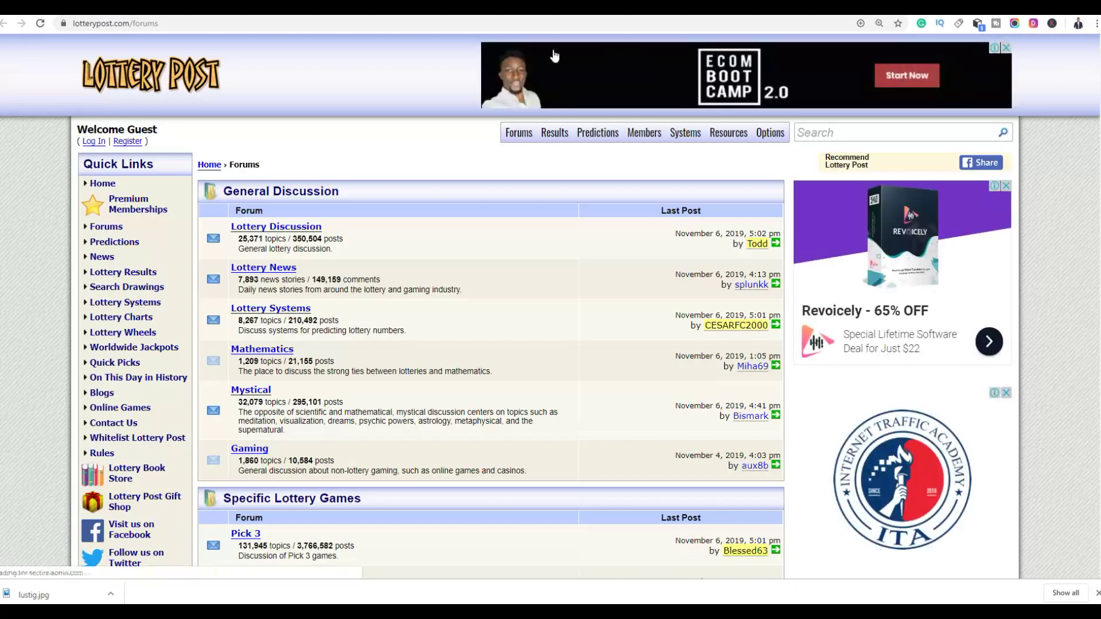
key("ctrl+Tab")
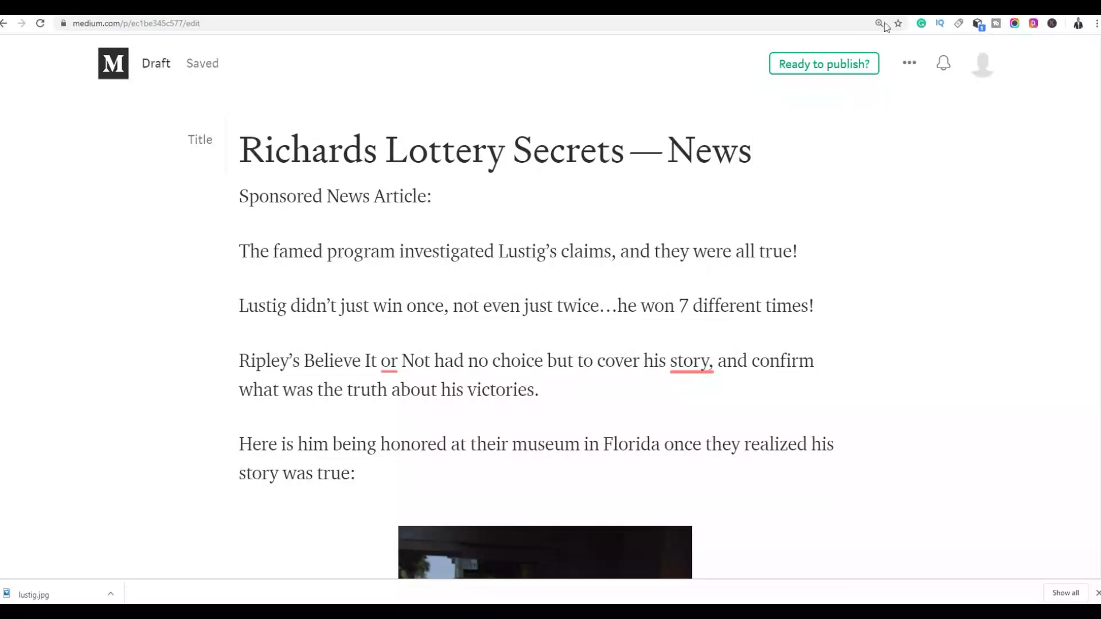
Step: Review SimilarWeb's medium.com report: 157.85M total visits, 27.64% from the United States
key("ctrl+Tab")
scroll(1009, 144, "down", 10)
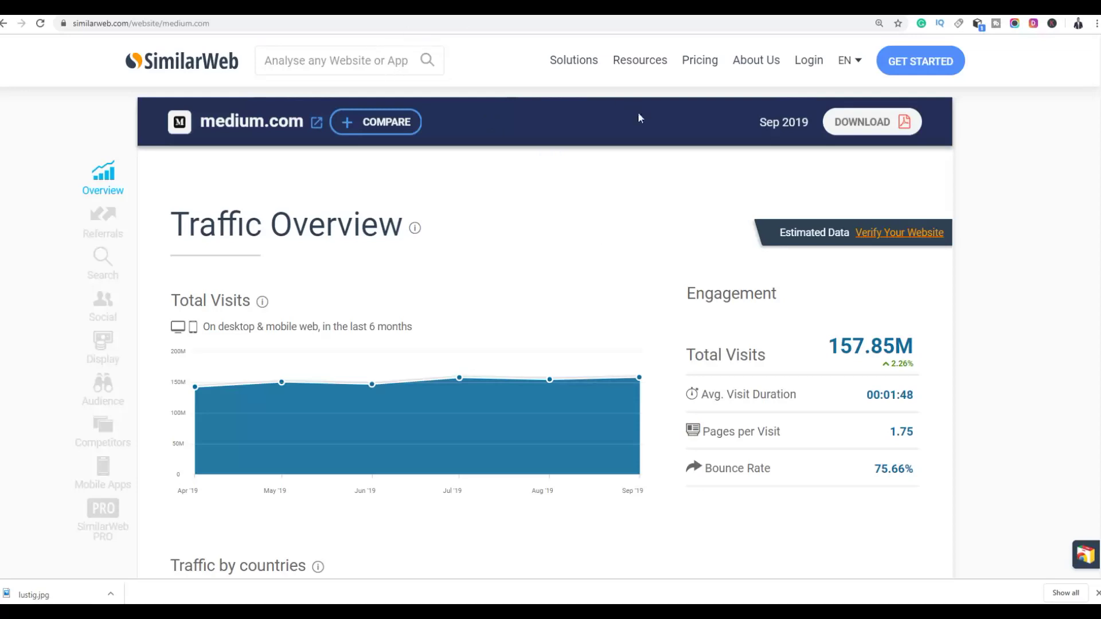
scroll(640, 118, "down", 5)
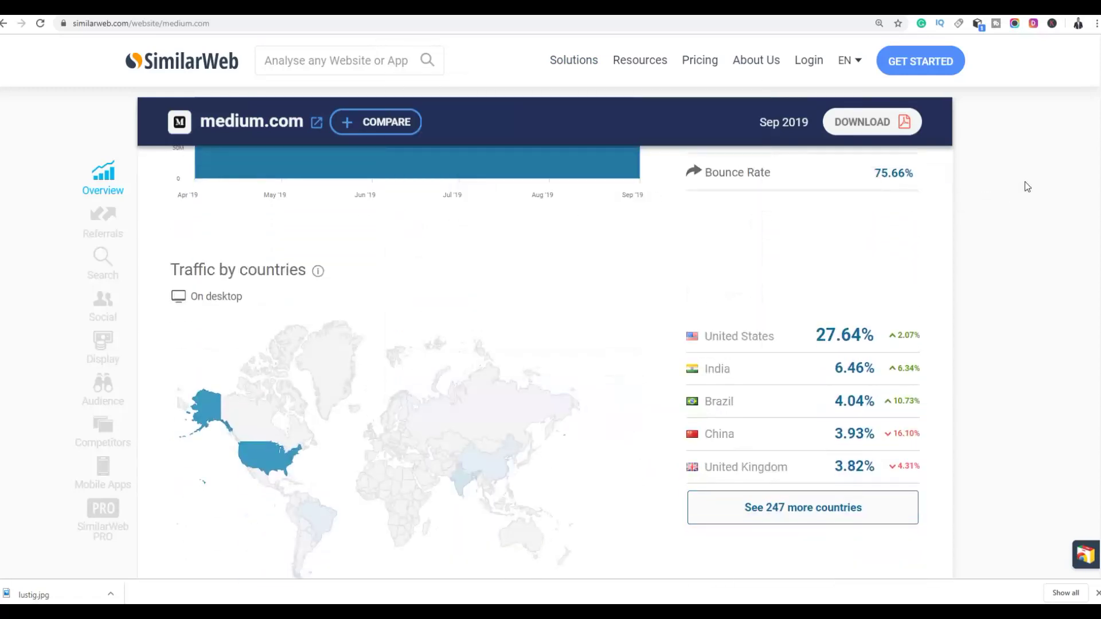
scroll(1020, 153, "down", 2)
scroll(1020, 152, "up", 3)
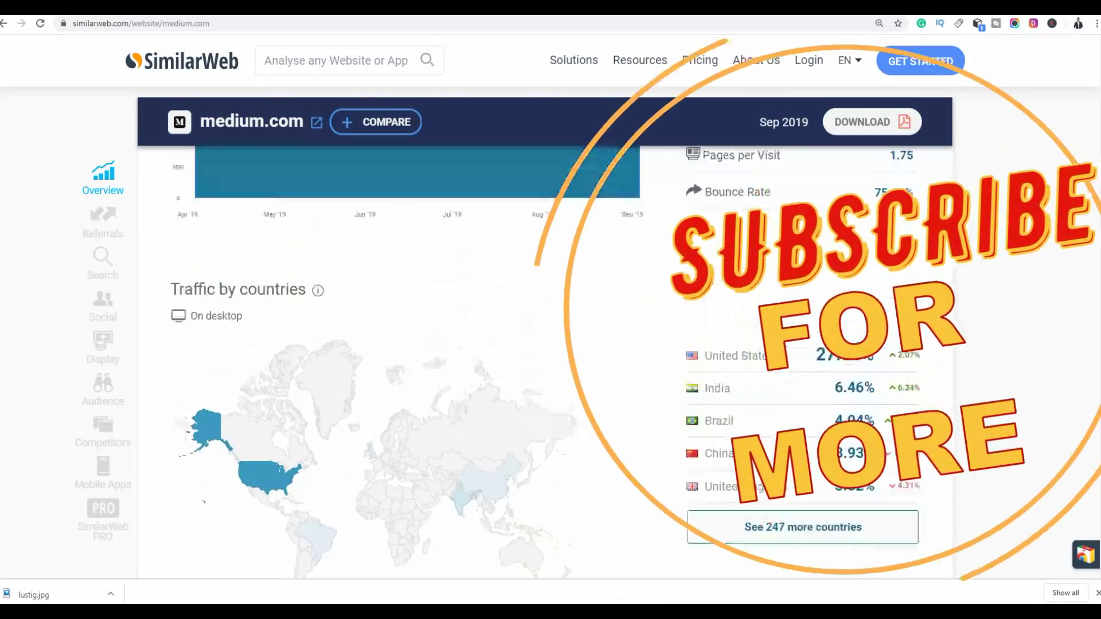